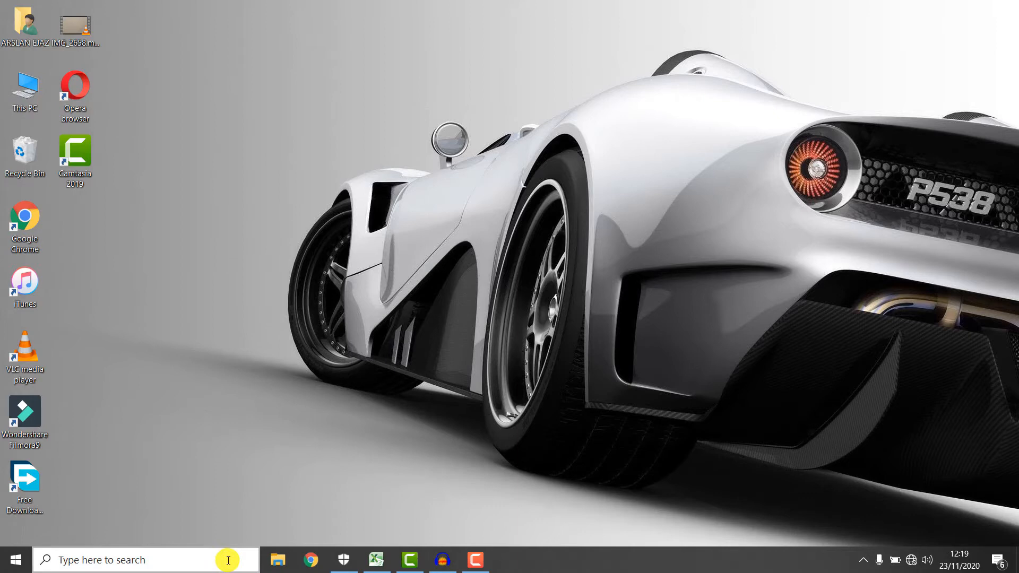
# Search Windows for excel and launch Microsoft Excel 2010.
pyautogui.click(228, 559)
pyautogui.write('mi')
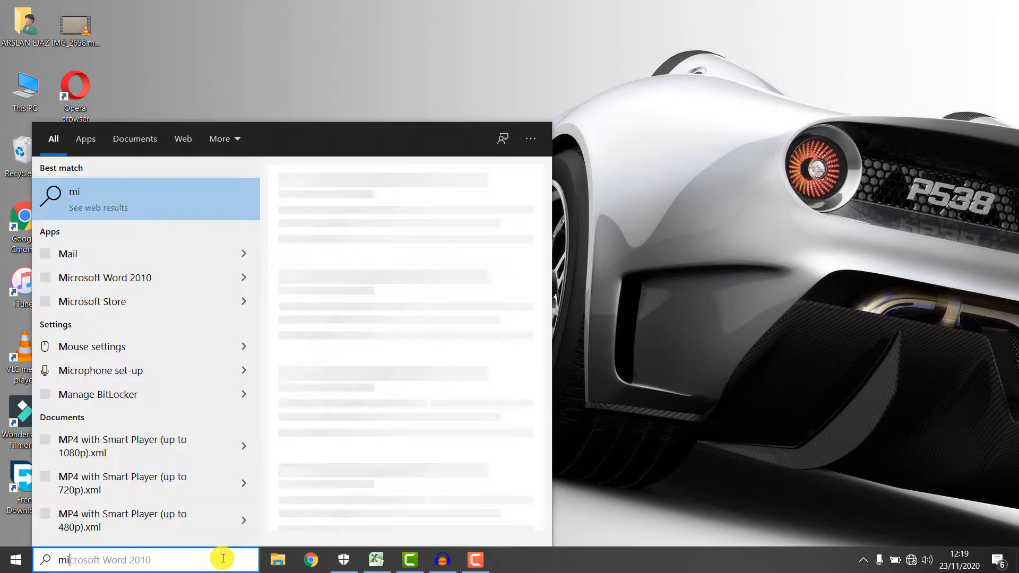
pyautogui.write('cro')
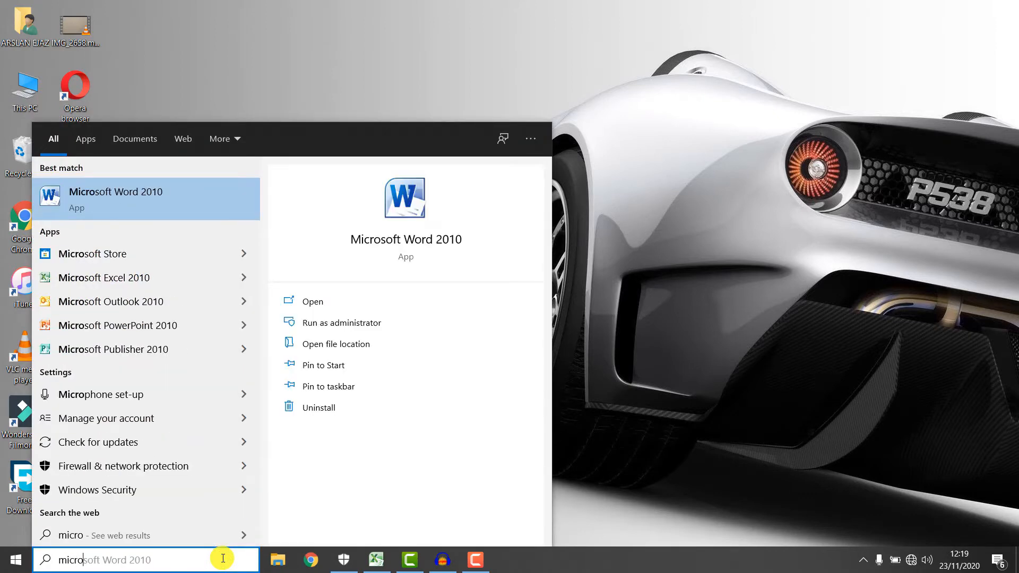
pyautogui.press('BackSpace')
pyautogui.press('BackSpace')
pyautogui.press('BackSpace')
pyautogui.press('BackSpace')
pyautogui.press('BackSpace')
pyautogui.write('ex')
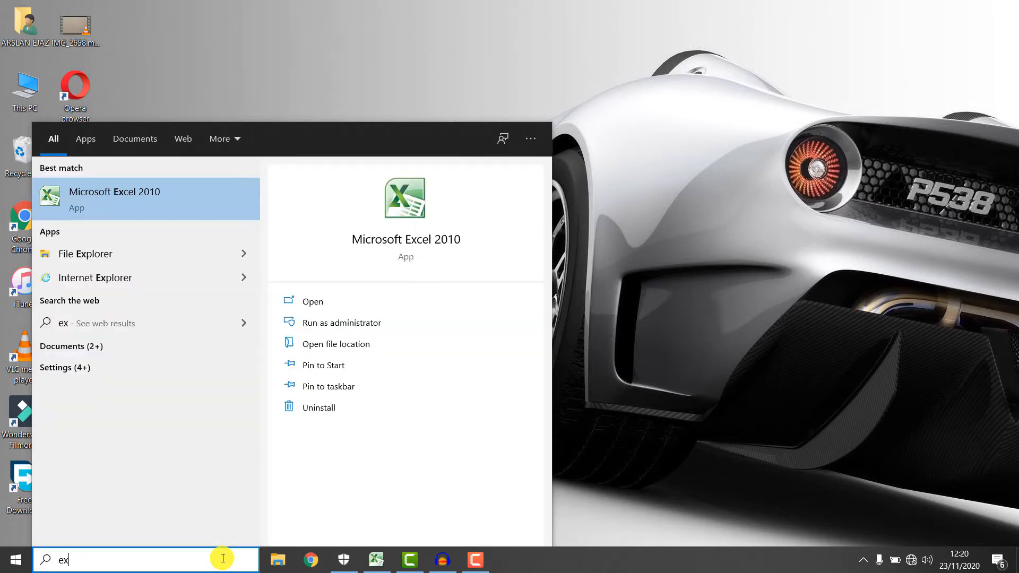
pyautogui.write('cel')
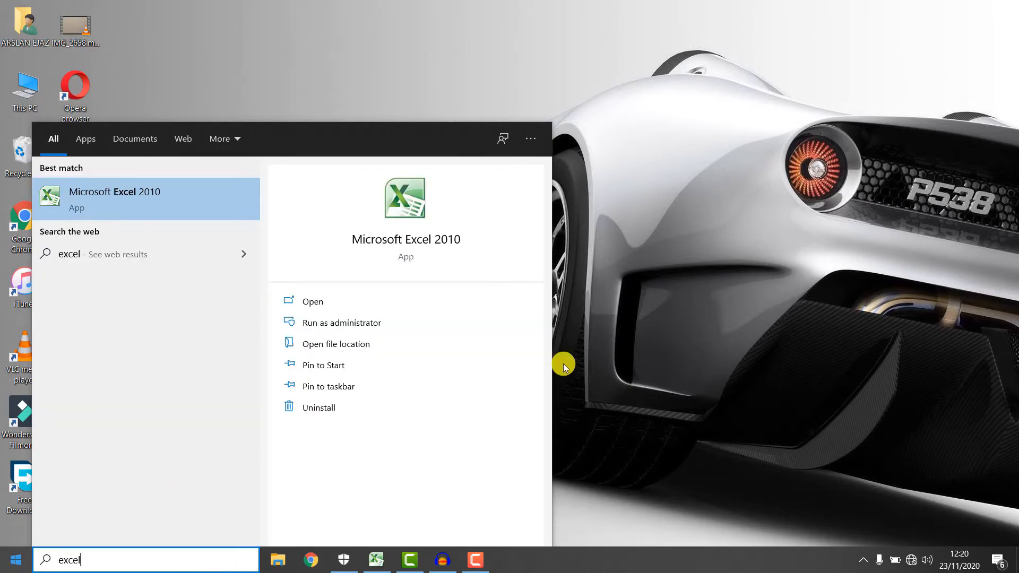
pyautogui.press('Return')
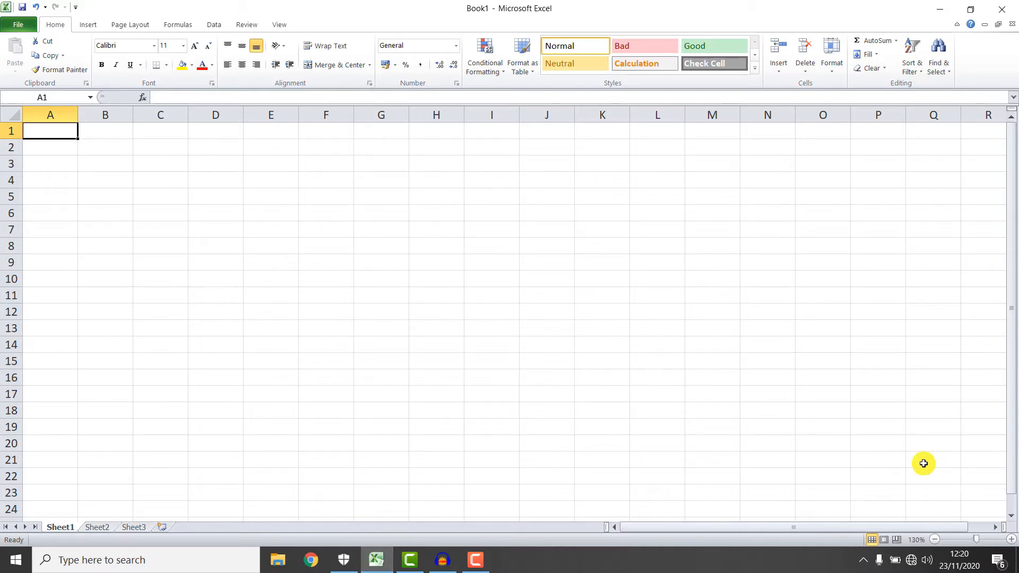
pyautogui.click(22, 126)
pyautogui.moveTo(25, 130)
pyautogui.mouseDown()
pyautogui.moveTo(525, 411)
pyautogui.moveTo(1009, 526)
pyautogui.mouseUp()
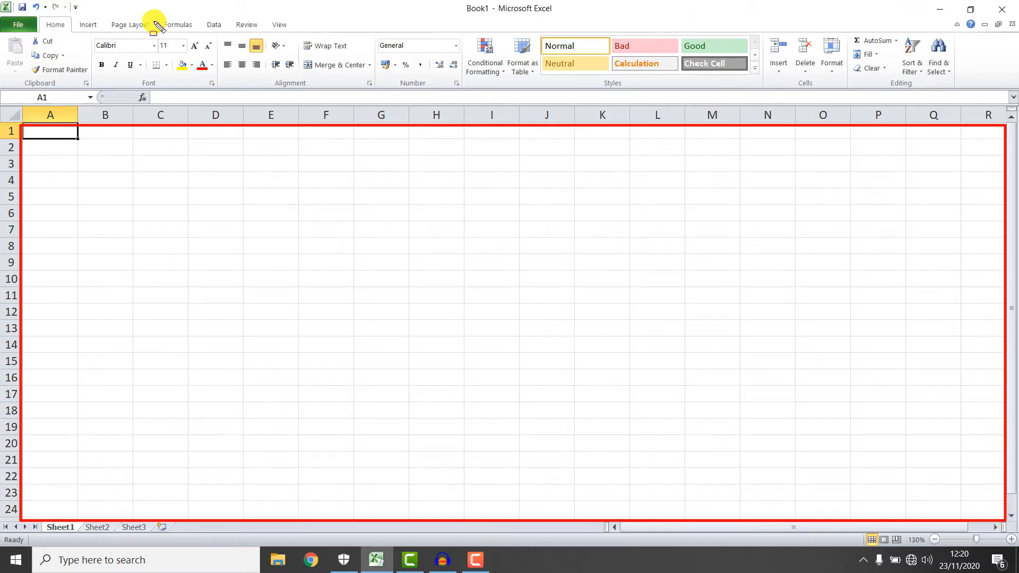
pyautogui.moveTo(5, 129); pyautogui.dragTo(19, 520)
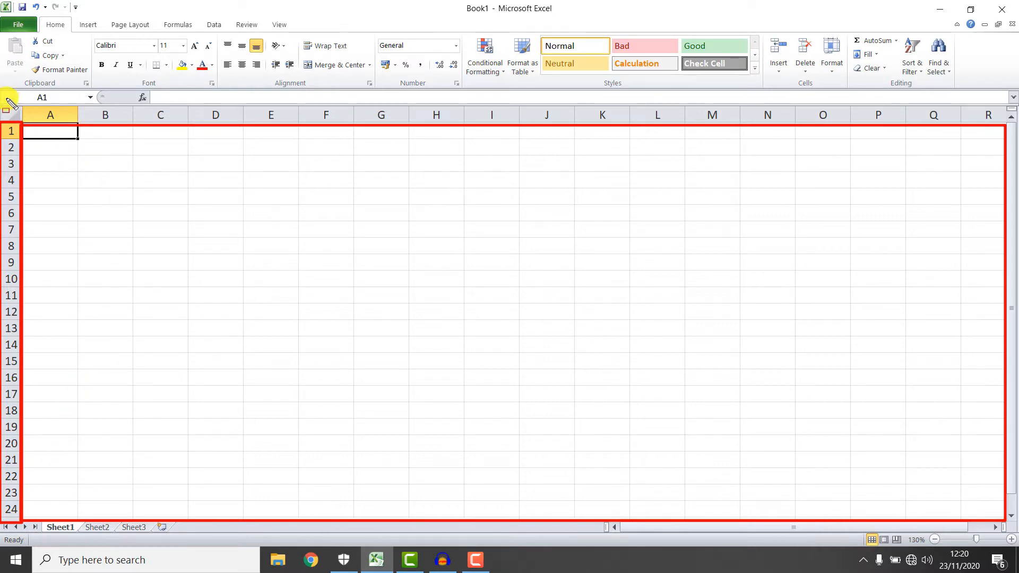
pyautogui.moveTo(2, 89); pyautogui.dragTo(99, 104)
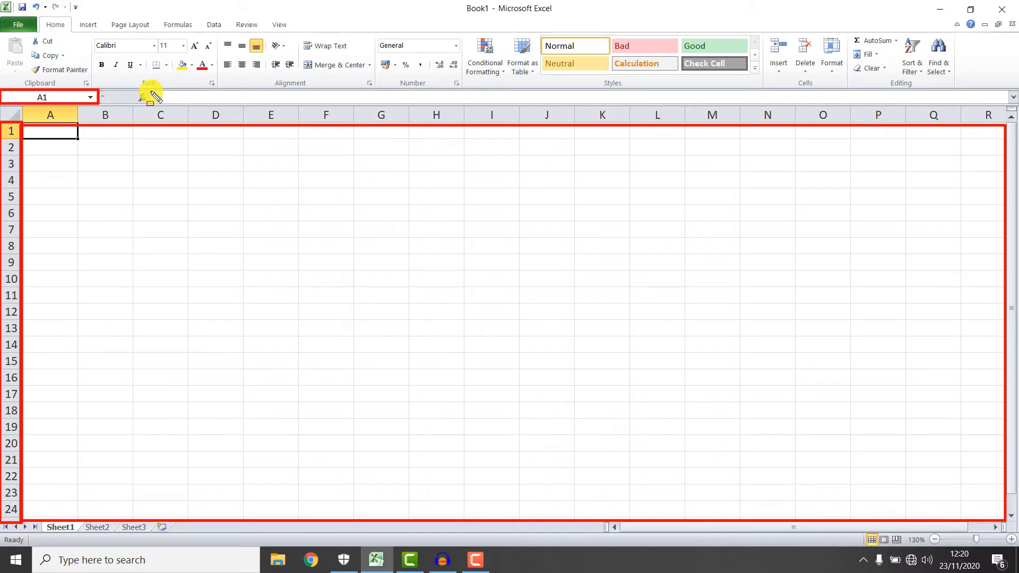
pyautogui.moveTo(150, 94)
pyautogui.mouseDown()
pyautogui.moveTo(273, 106)
pyautogui.moveTo(1007, 102)
pyautogui.mouseUp()
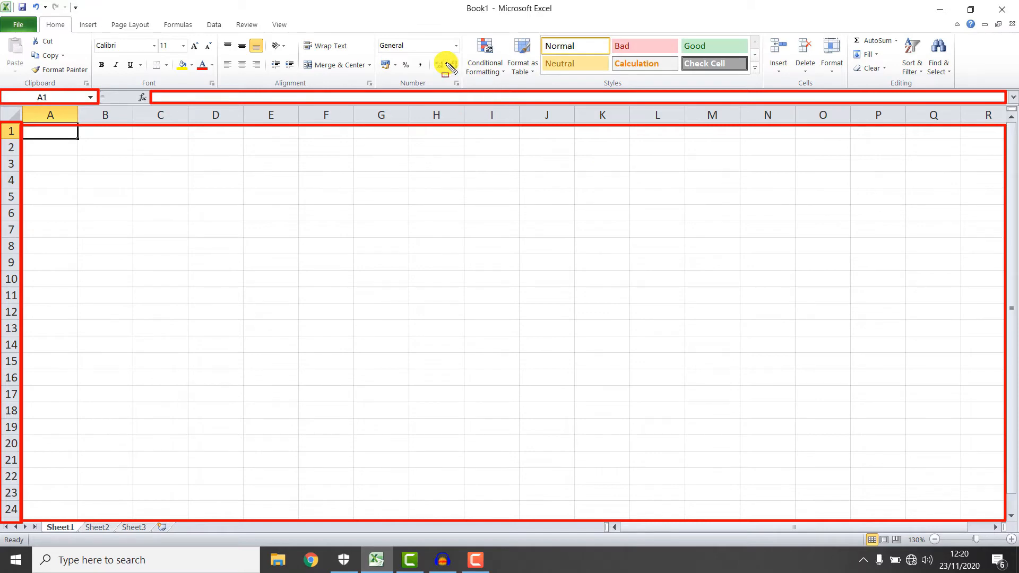
pyautogui.click(20, 27)
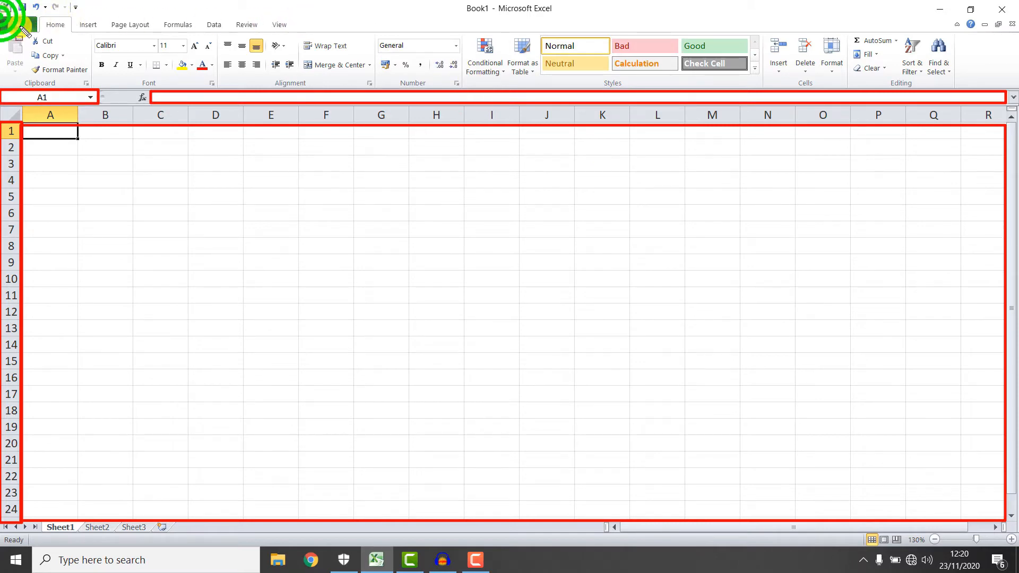
pyautogui.moveTo(24, 33)
pyautogui.mouseDown()
pyautogui.moveTo(229, 42)
pyautogui.moveTo(293, 23)
pyautogui.moveTo(293, 33)
pyautogui.mouseUp()
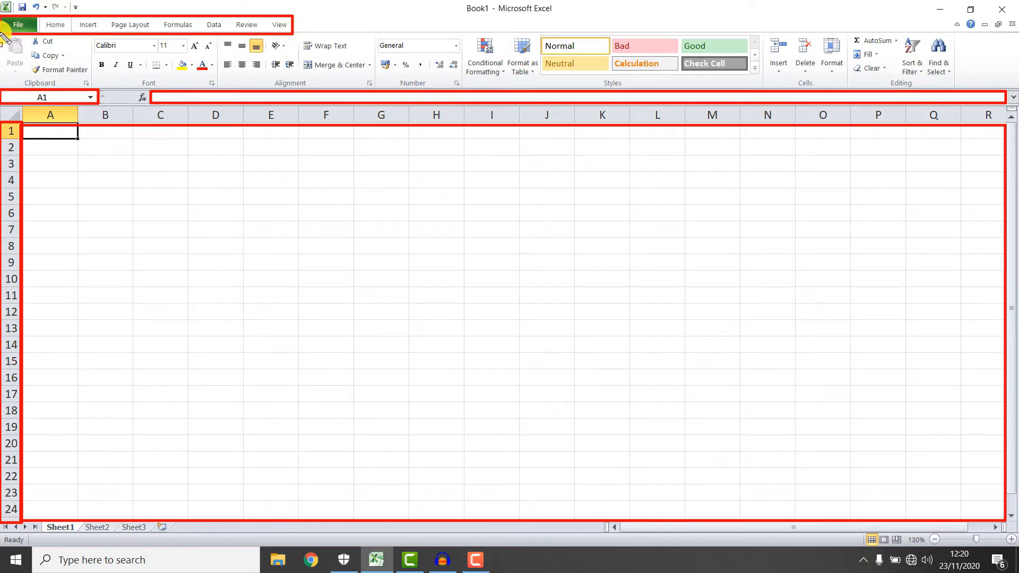
pyautogui.moveTo(6, 34)
pyautogui.mouseDown()
pyautogui.moveTo(99, 70)
pyautogui.moveTo(438, 97)
pyautogui.moveTo(934, 95)
pyautogui.moveTo(993, 85)
pyautogui.moveTo(957, 86)
pyautogui.mouseUp()
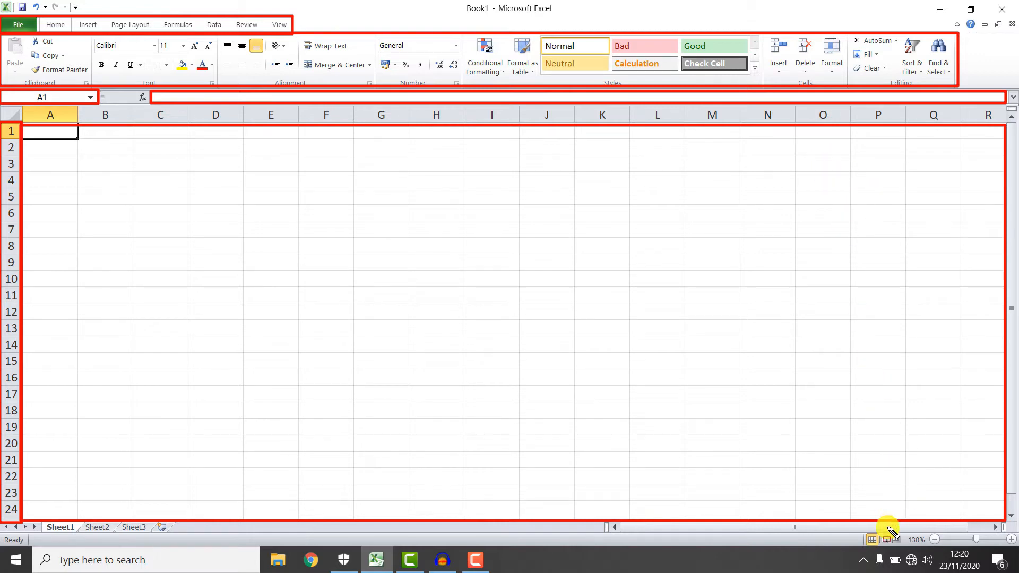
pyautogui.moveTo(857, 530)
pyautogui.mouseDown()
pyautogui.moveTo(994, 537)
pyautogui.moveTo(1013, 552)
pyautogui.mouseUp()
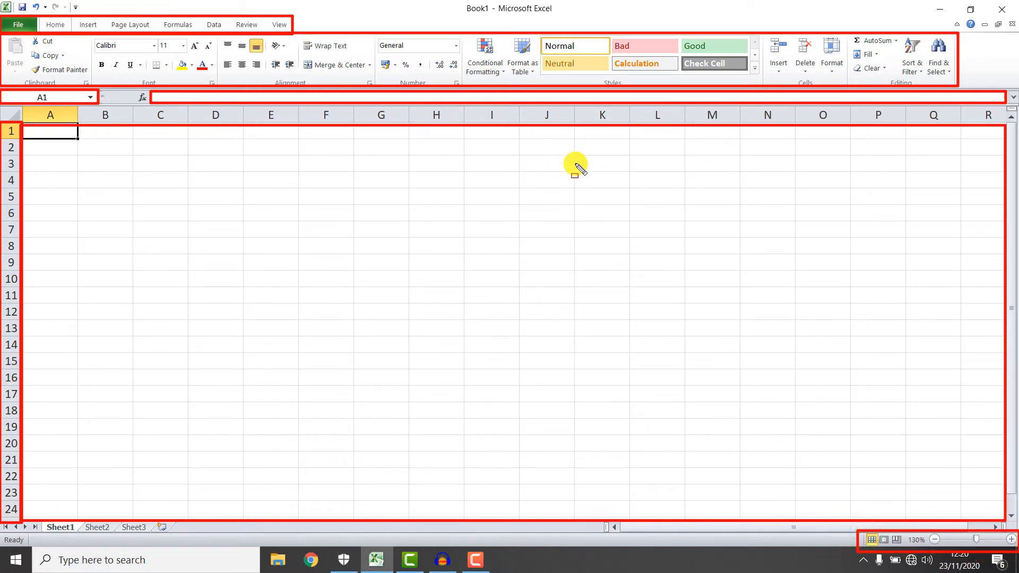
pyautogui.moveTo(181, 524); pyautogui.dragTo(9, 536)
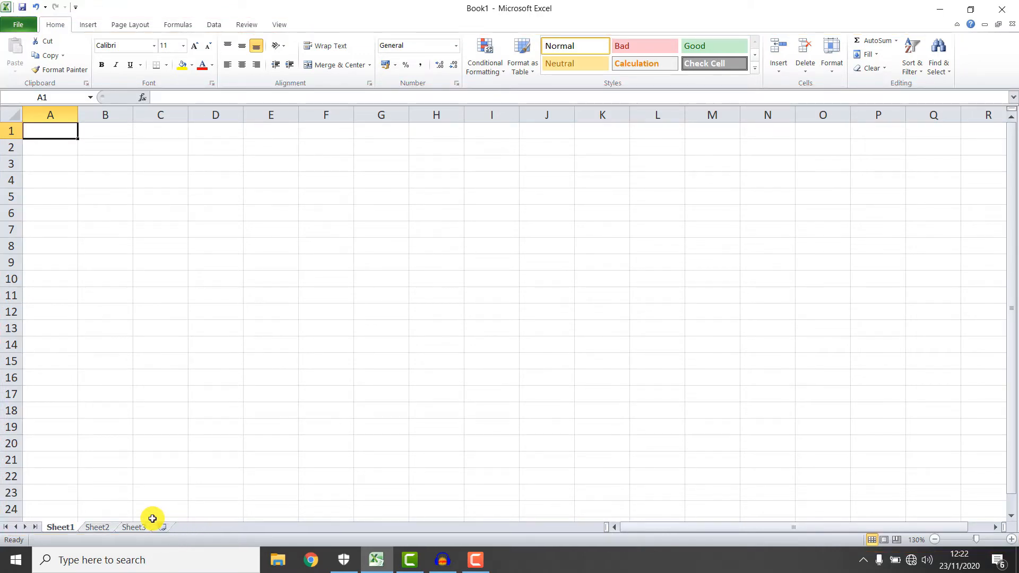
pyautogui.moveTo(146, 513); pyautogui.dragTo(182, 538)
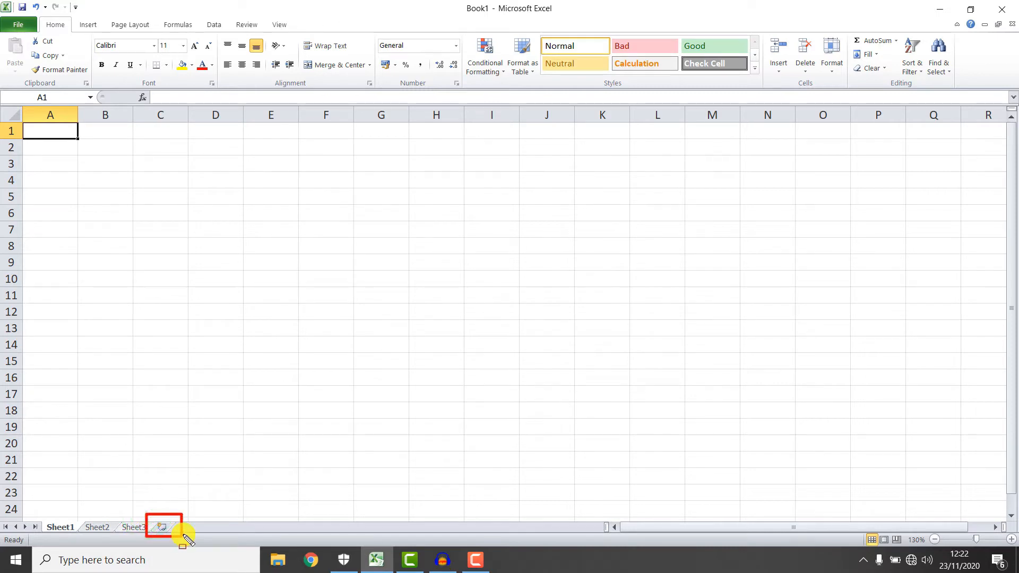
pyautogui.hotkey('ctrl', 'z')
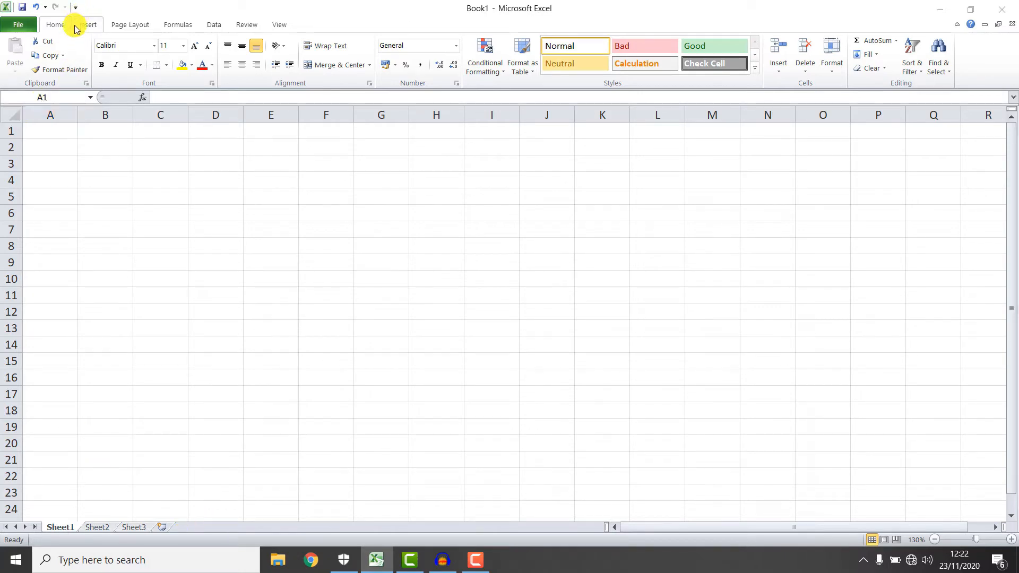
pyautogui.moveTo(2, 16); pyautogui.dragTo(75, 37)
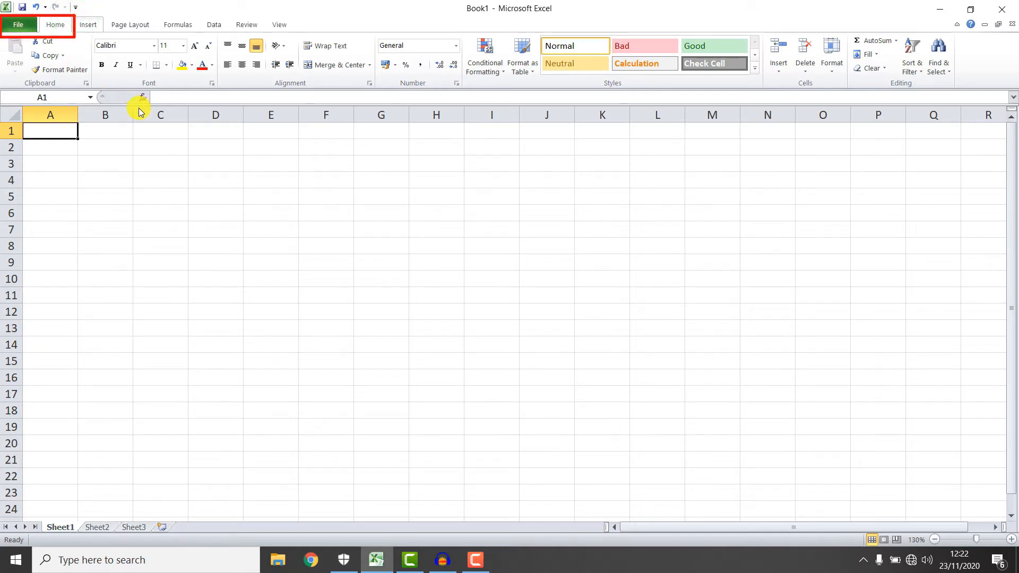
pyautogui.press('Escape')
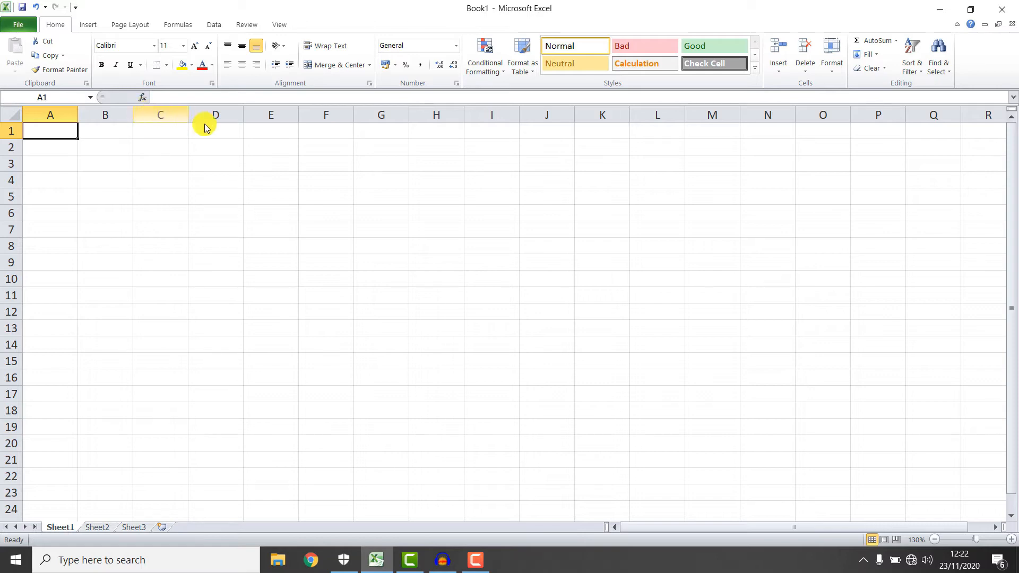
pyautogui.click(119, 141)
pyautogui.click(182, 141)
pyautogui.click(57, 133)
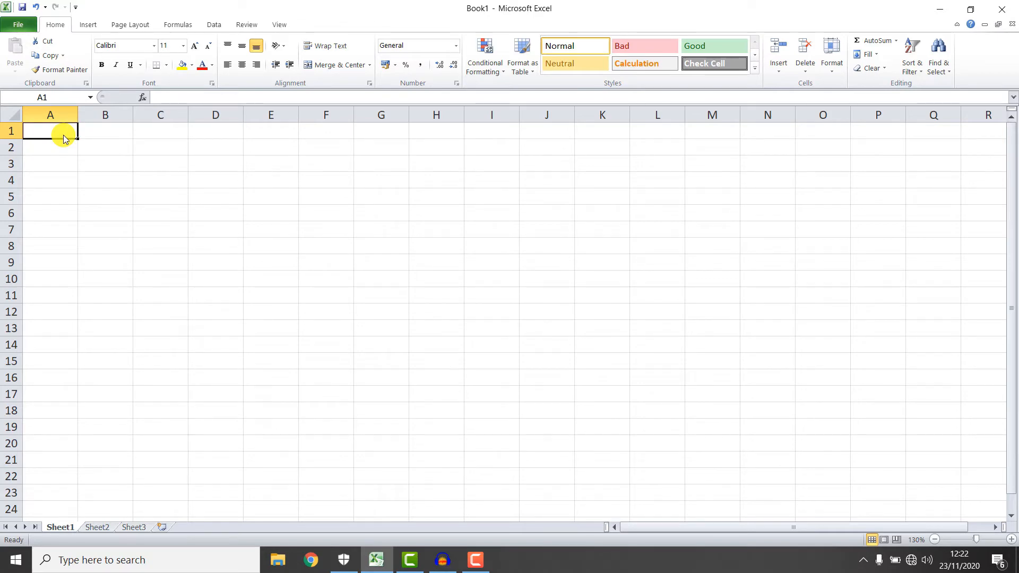
pyautogui.click(64, 136)
# Type the headers sr.no, name, english and urdu across A1:D1.
pyautogui.write('sr.no')
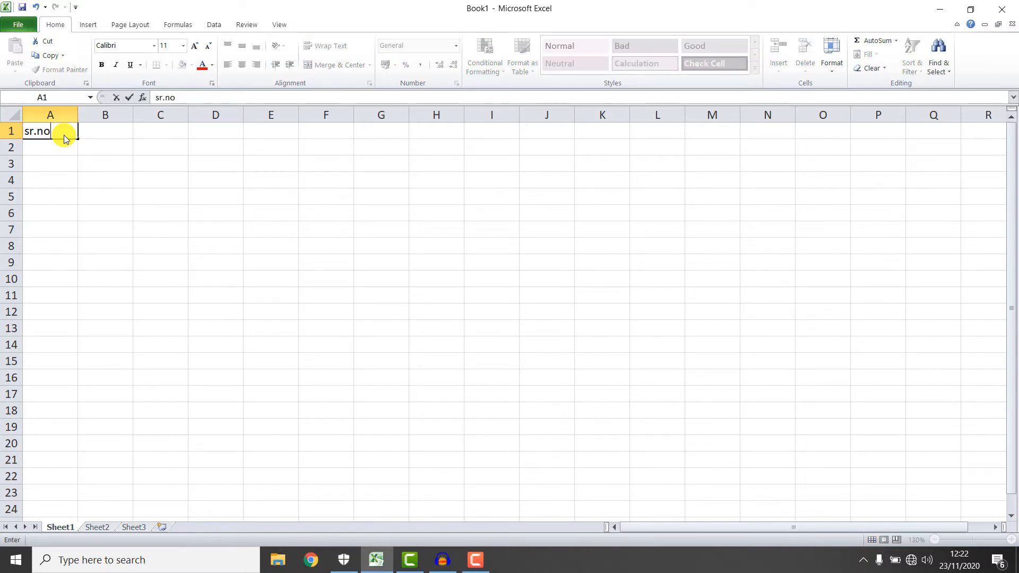
pyautogui.press('Tab')
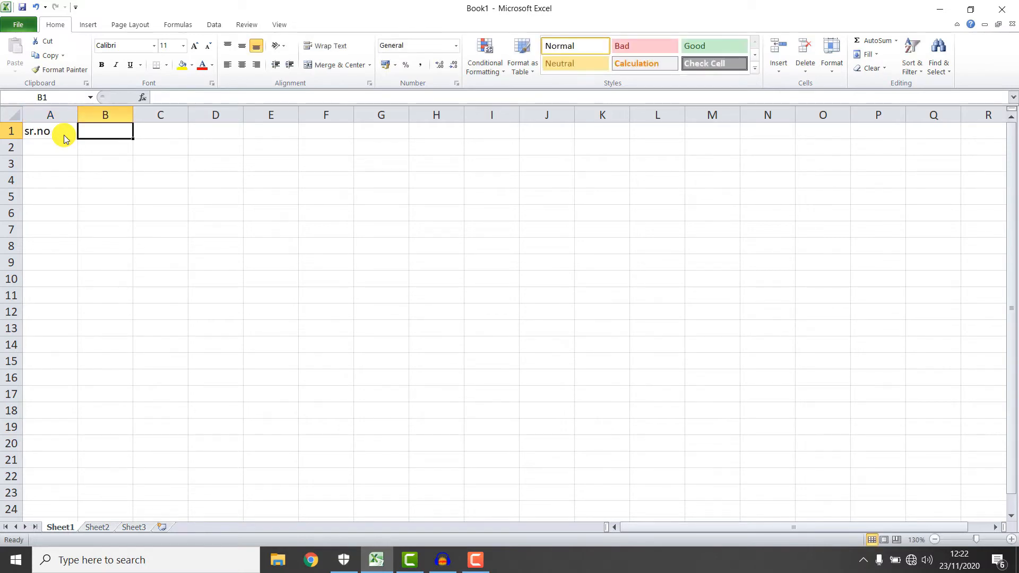
pyautogui.write('name')
pyautogui.press('Tab')
pyautogui.write('english')
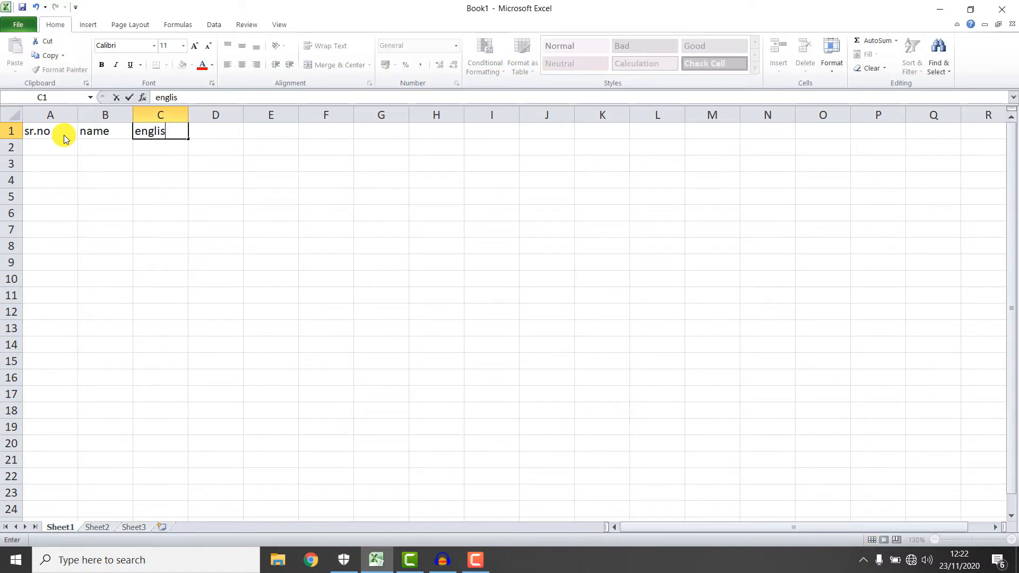
pyautogui.press('Tab')
pyautogui.write('urdu')
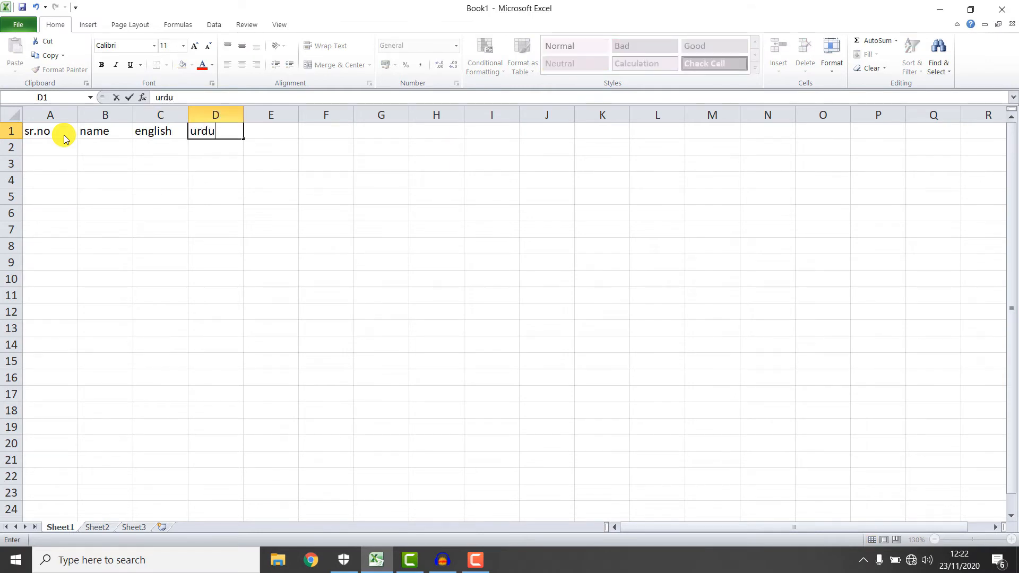
pyautogui.press('Tab')
# Enter 1 in cell A2 as the first serial number.
pyautogui.press('Left')
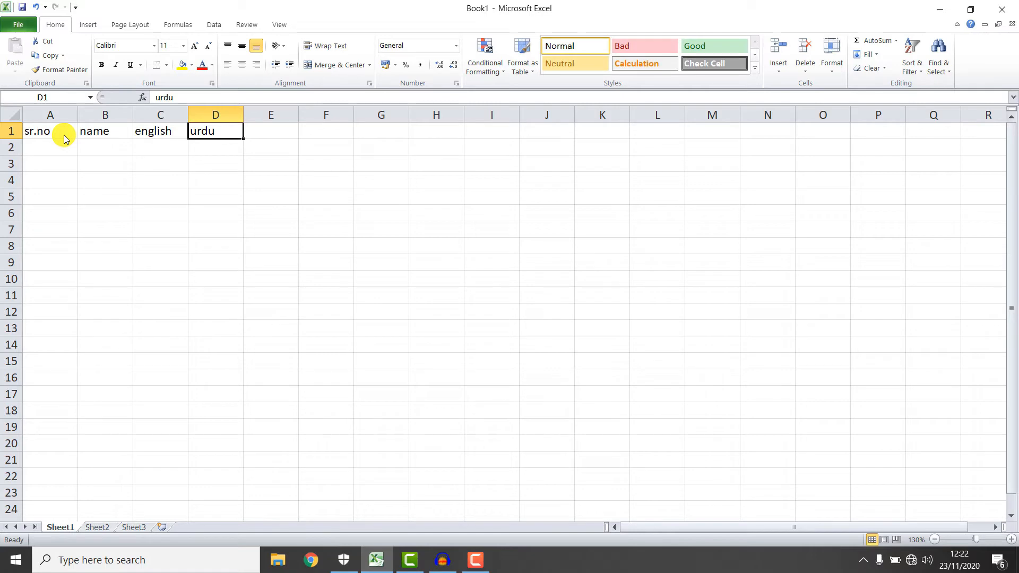
pyautogui.press('Tab')
pyautogui.press('Down')
pyautogui.press('Up')
pyautogui.press('Left')
pyautogui.press('Tab')
pyautogui.press('Left')
pyautogui.press('Down')
pyautogui.press('Up')
pyautogui.press('Left')
pyautogui.press('Left')
pyautogui.press('Left')
pyautogui.press('Down')
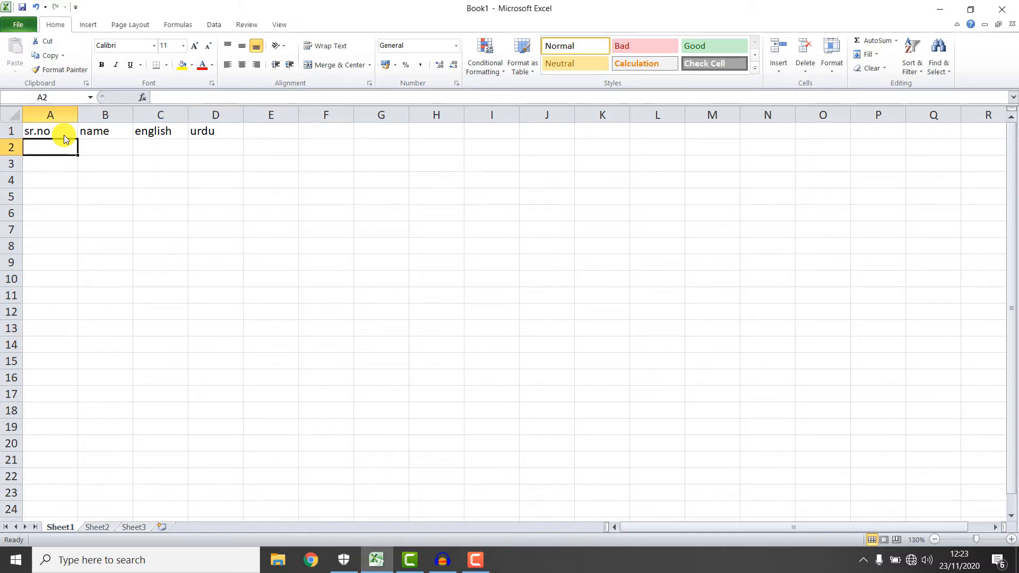
pyautogui.write('1')
pyautogui.press('Return')
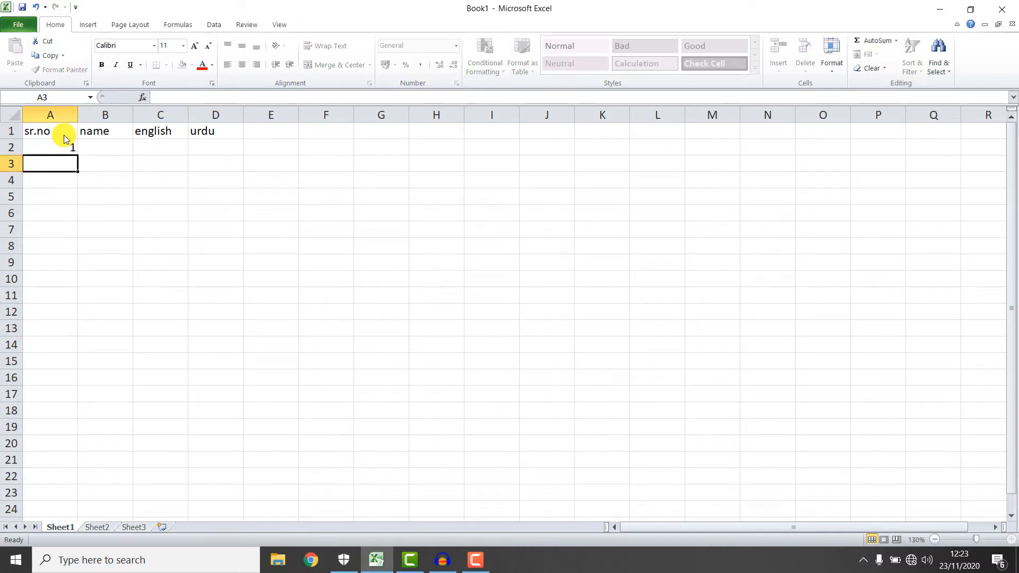
pyautogui.write('1')
pyautogui.press('BackSpace')
# Fill A2:A5 as a series 1 to 4, then clear A3:A5 again.
pyautogui.click(49, 150)
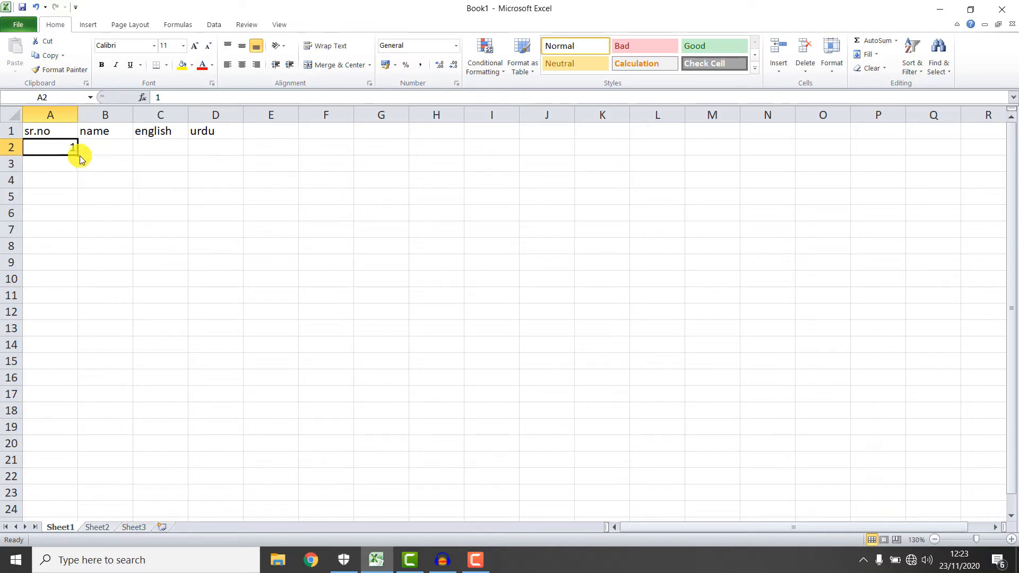
pyautogui.moveTo(78, 155); pyautogui.dragTo(77, 209)
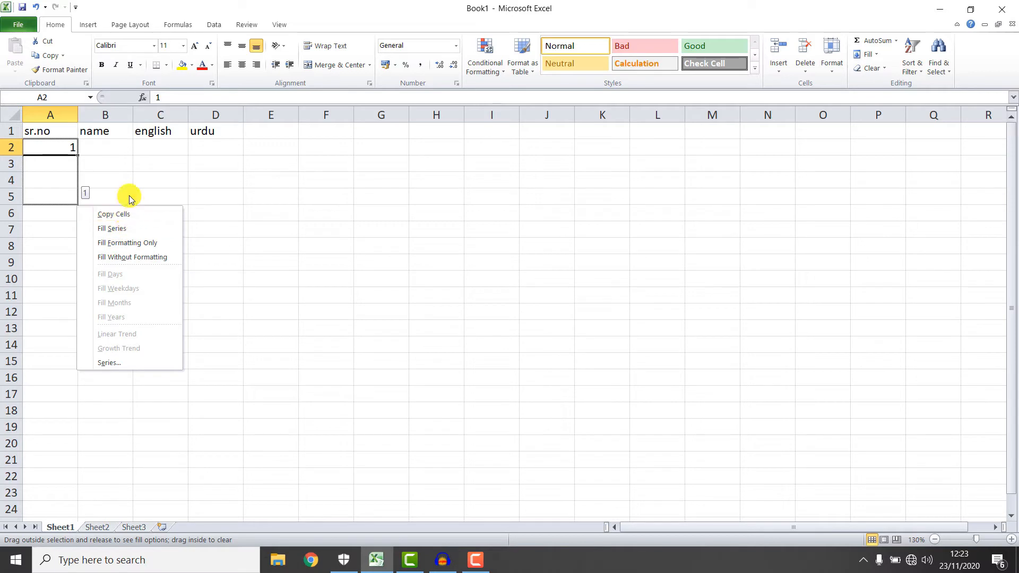
pyautogui.click(119, 229)
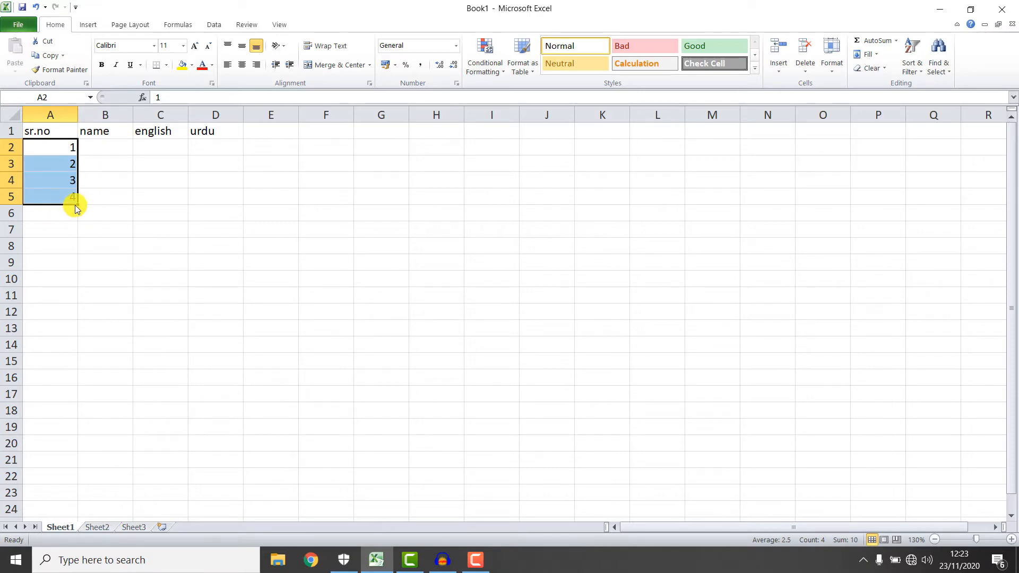
pyautogui.click(110, 180)
pyautogui.click(66, 145)
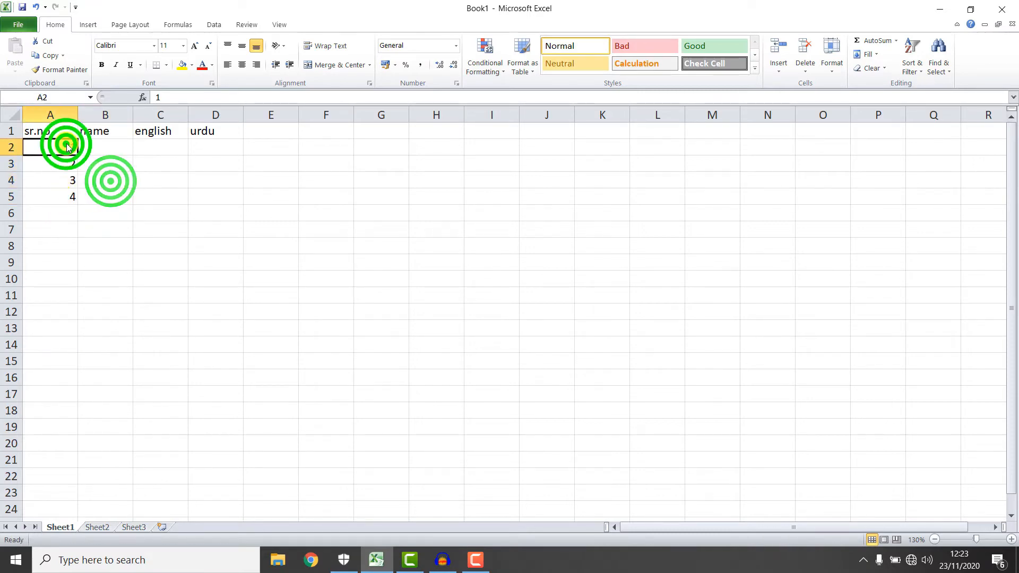
pyautogui.moveTo(66, 144); pyautogui.dragTo(79, 211)
pyautogui.click(120, 173)
pyautogui.press('Delete')
# Drag the 1 in A2 down to A5 and choose Fill Series for 1 to 4.
pyautogui.click(63, 143)
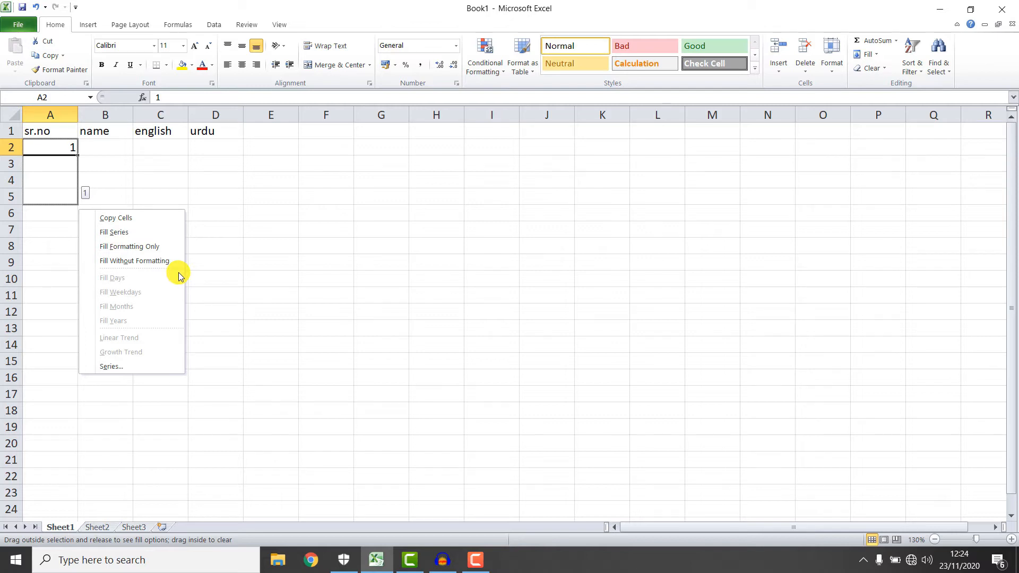
pyautogui.click(215, 189)
pyautogui.click(50, 144)
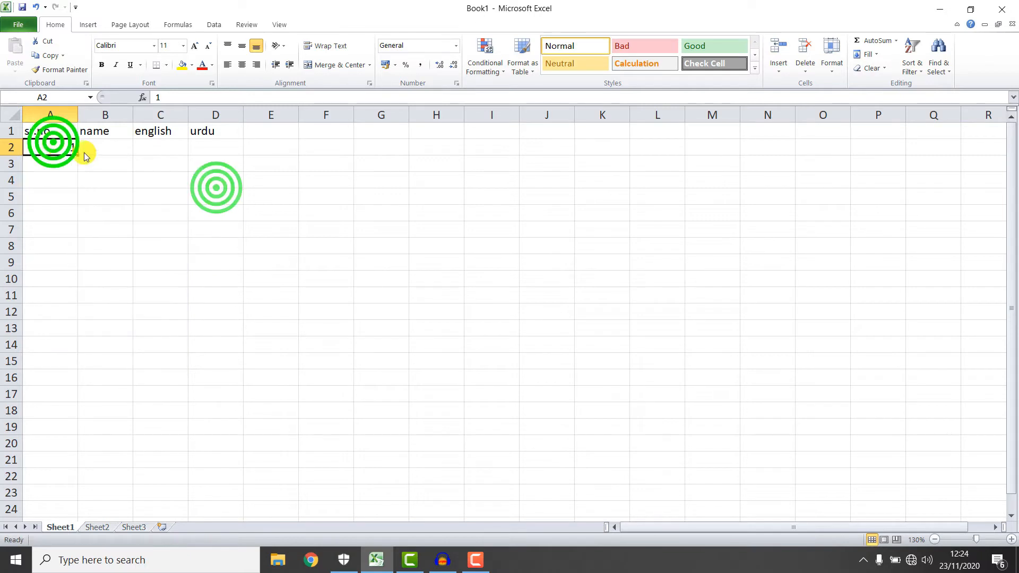
pyautogui.moveTo(78, 155); pyautogui.dragTo(78, 209)
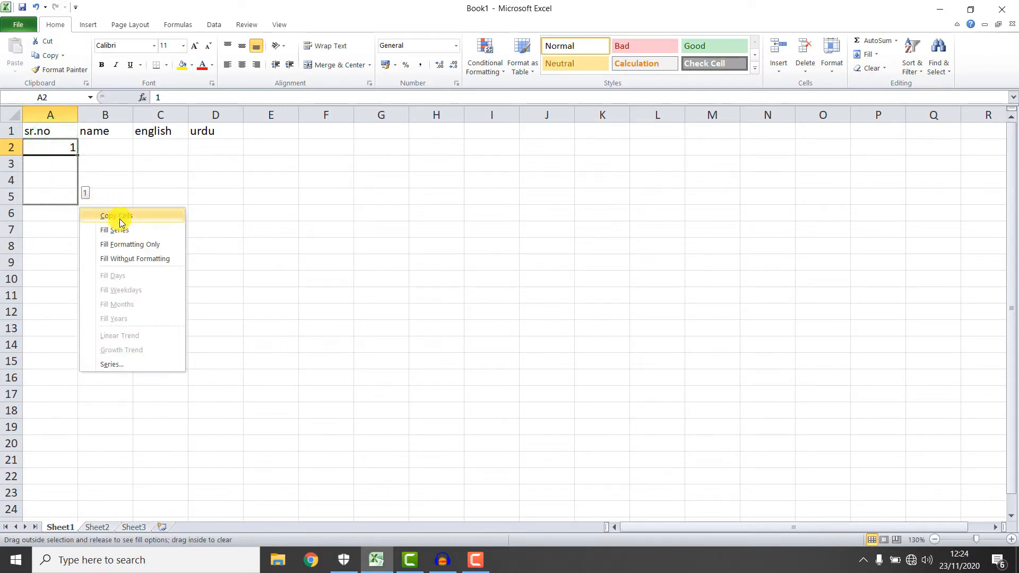
pyautogui.click(120, 227)
pyautogui.click(207, 195)
pyautogui.click(95, 151)
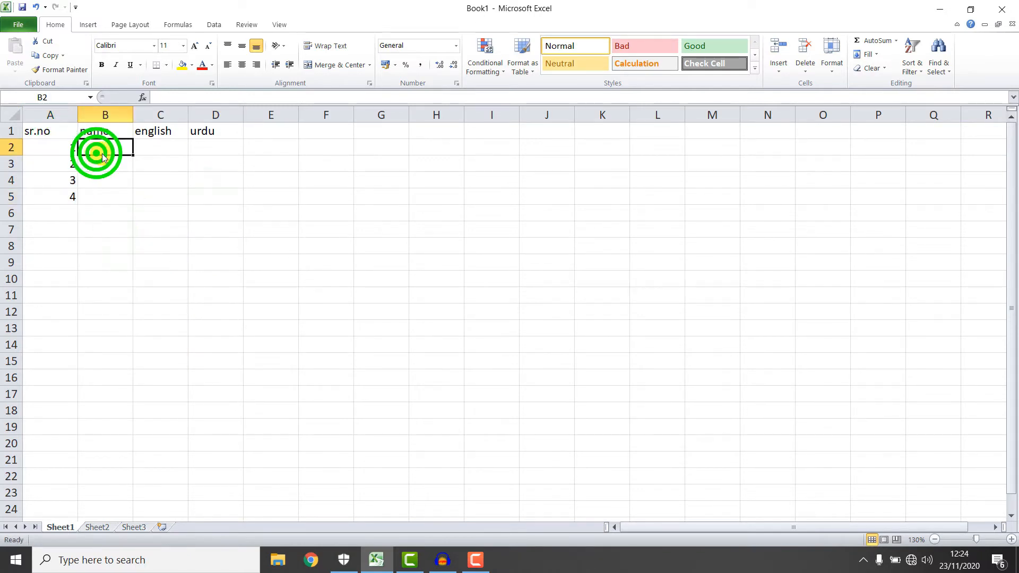
# Enter the four student names down B2:B5.
pyautogui.write('arslan')
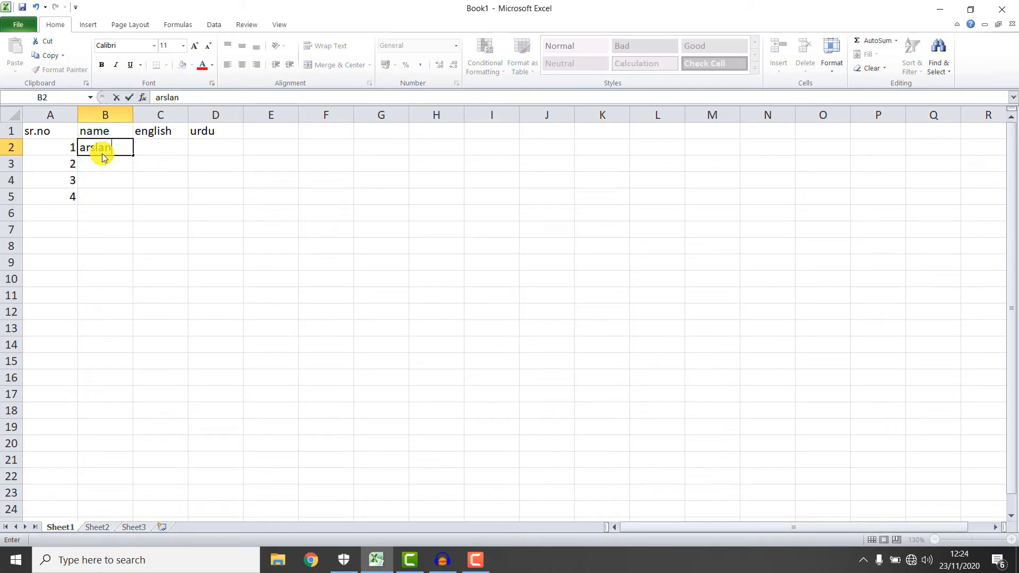
pyautogui.press('Return')
pyautogui.write('haide')
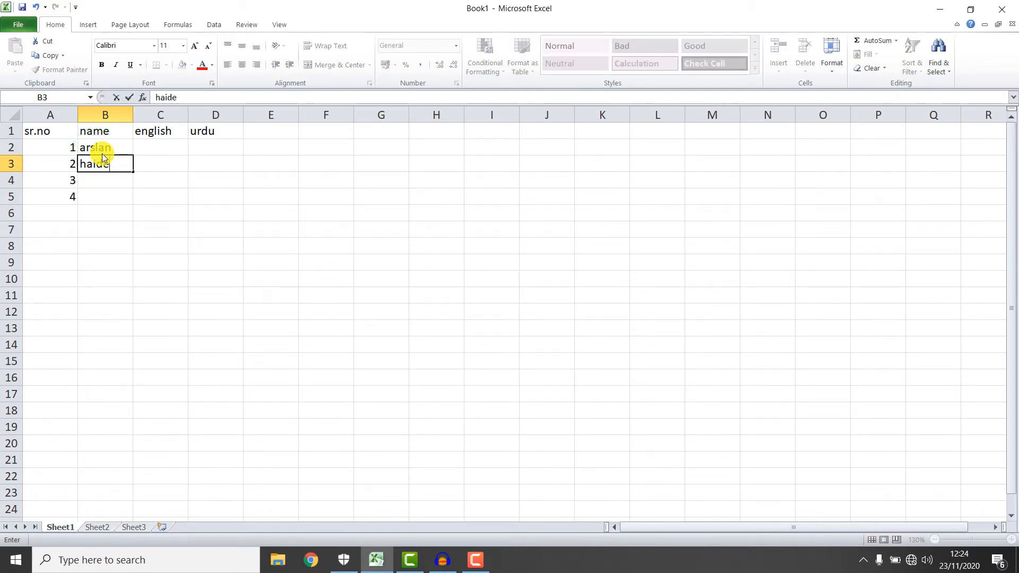
pyautogui.write('r')
pyautogui.press('Return')
pyautogui.write('wase')
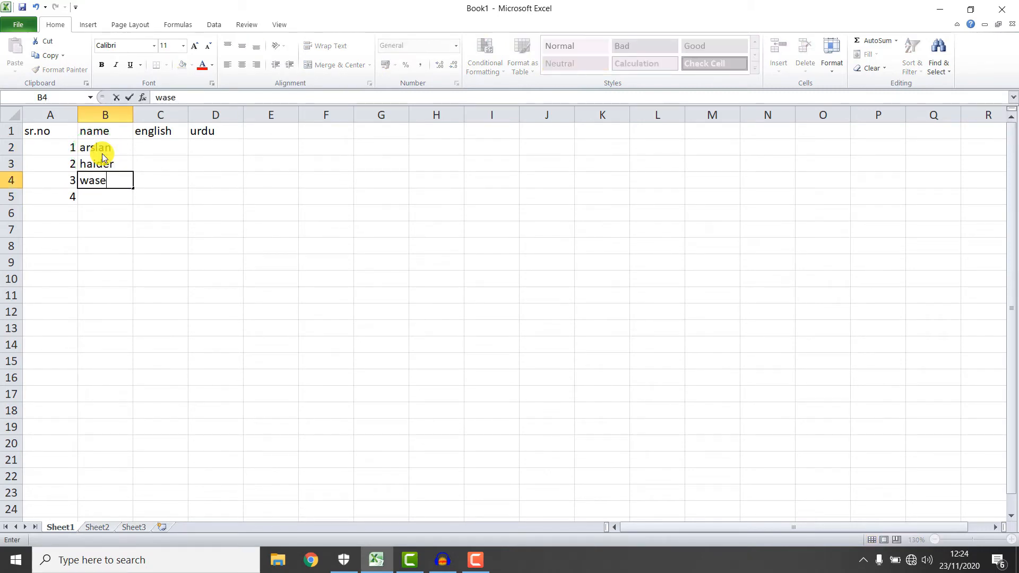
pyautogui.write('em')
pyautogui.press('Return')
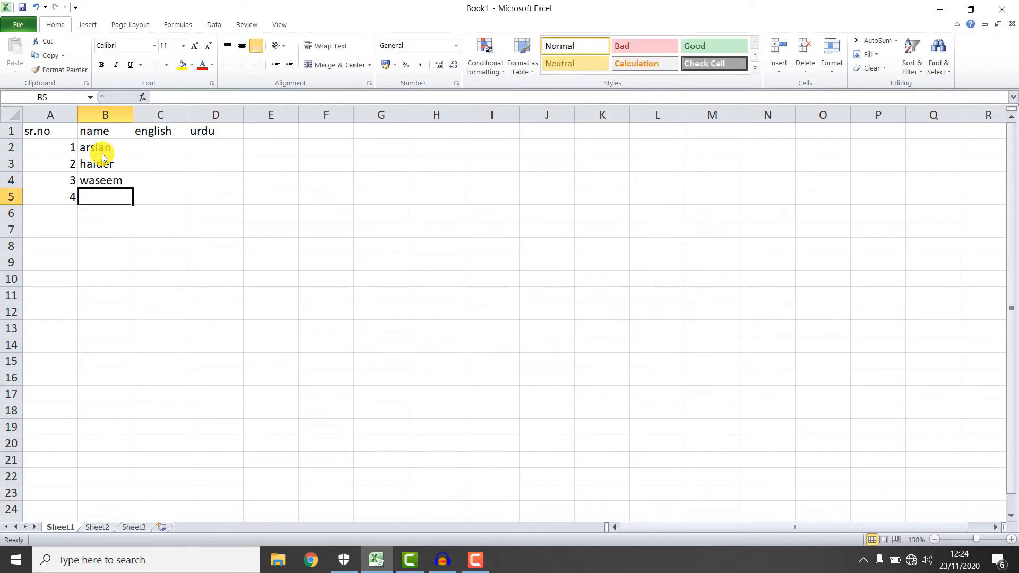
pyautogui.write('hamza')
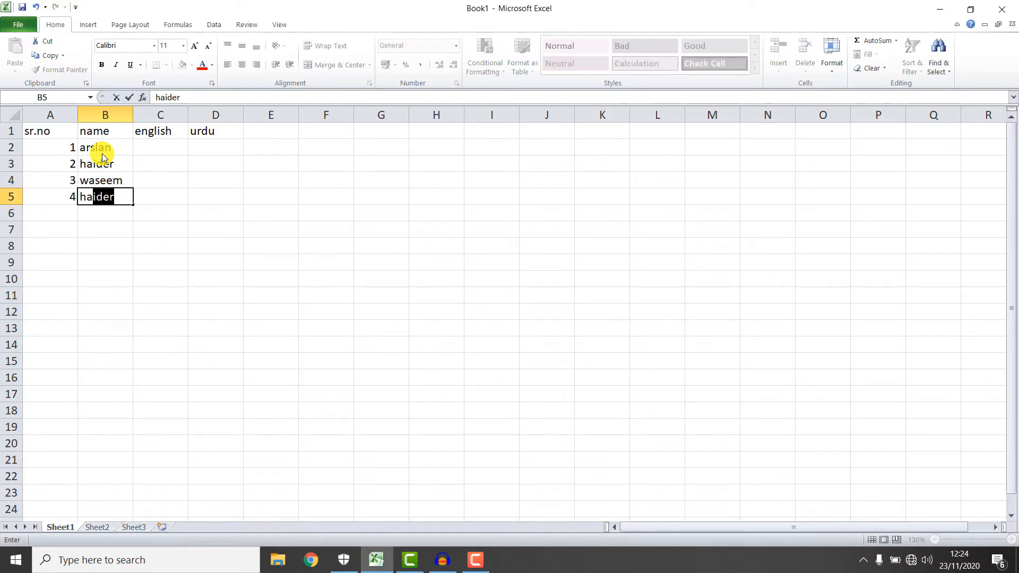
pyautogui.press('Return')
# Enter english marks 25, 25 and 62 in C2:C4.
pyautogui.press('Up')
pyautogui.press('Right')
pyautogui.press('Right')
pyautogui.press('Up')
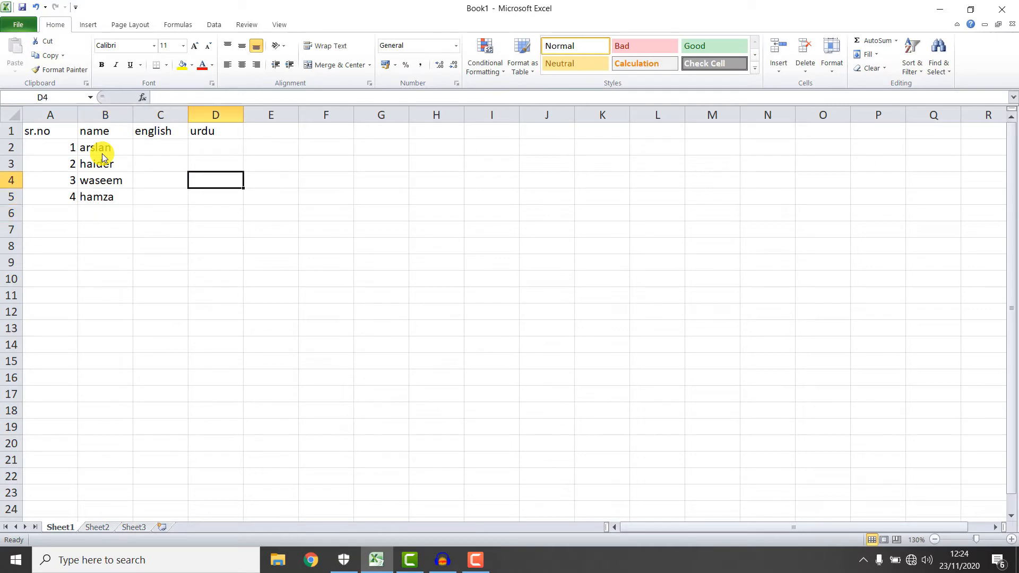
pyautogui.press('Up')
pyautogui.press('Down')
pyautogui.press('Left')
pyautogui.press('Up')
pyautogui.press('Up')
pyautogui.write('25')
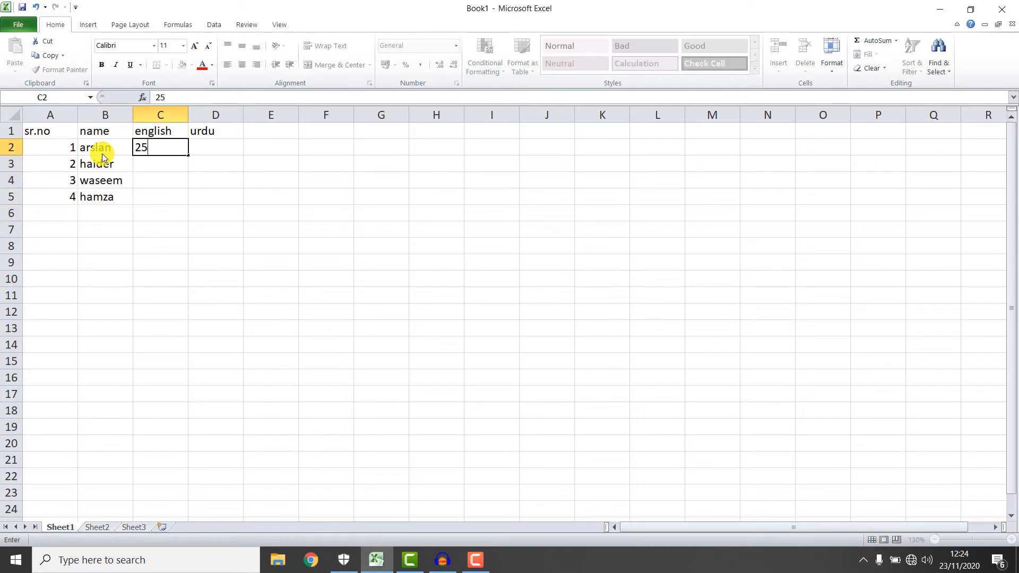
pyautogui.press('Return')
pyautogui.write('25')
pyautogui.press('Return')
pyautogui.write('6')
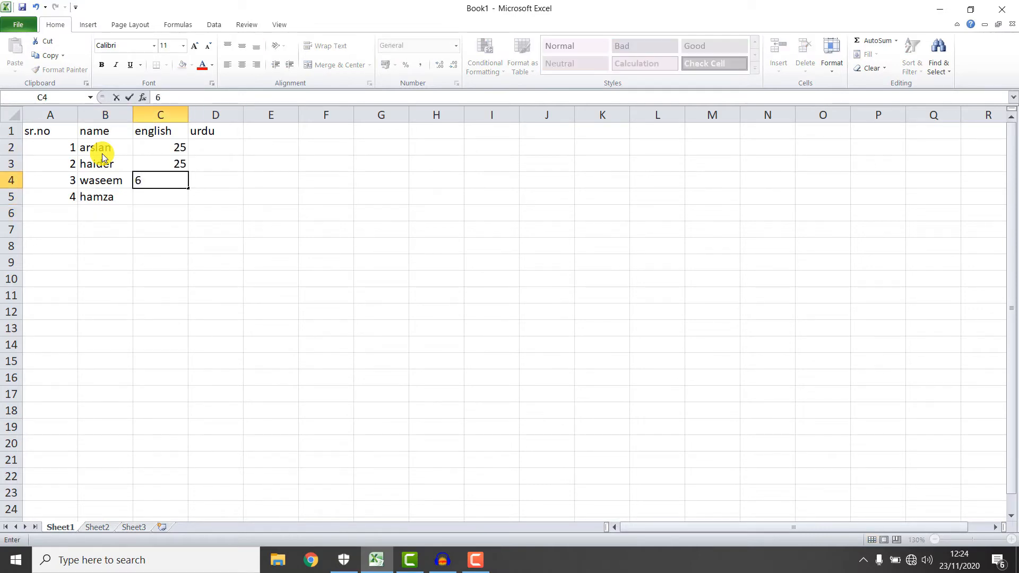
pyautogui.write('2')
pyautogui.press('Tab')
# Fill urdu marks 56, 56, 36, 56 in D2:D5 and english mark 52 in C5.
pyautogui.write('36')
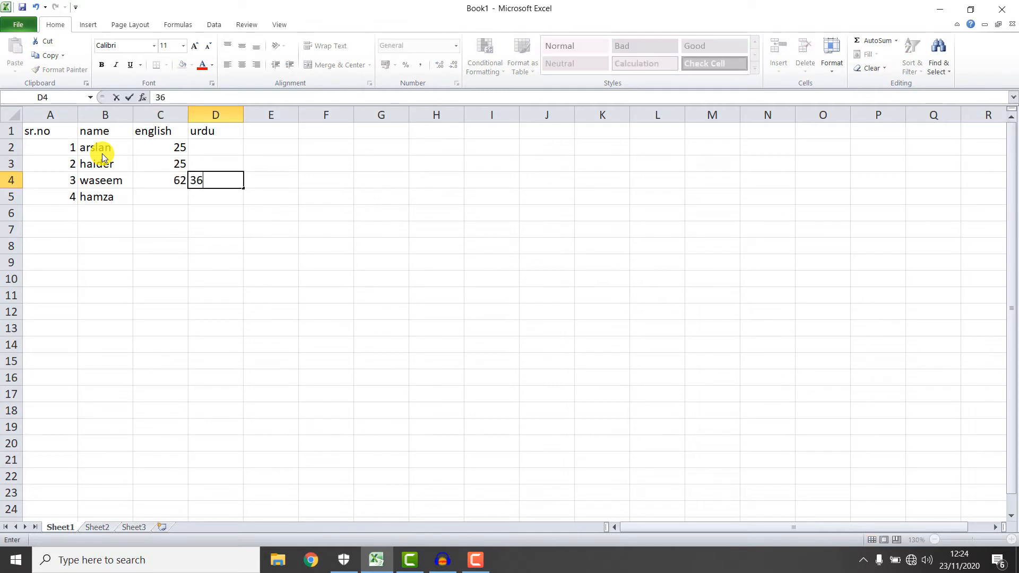
pyautogui.press('Tab')
pyautogui.press('Left')
pyautogui.press('Up')
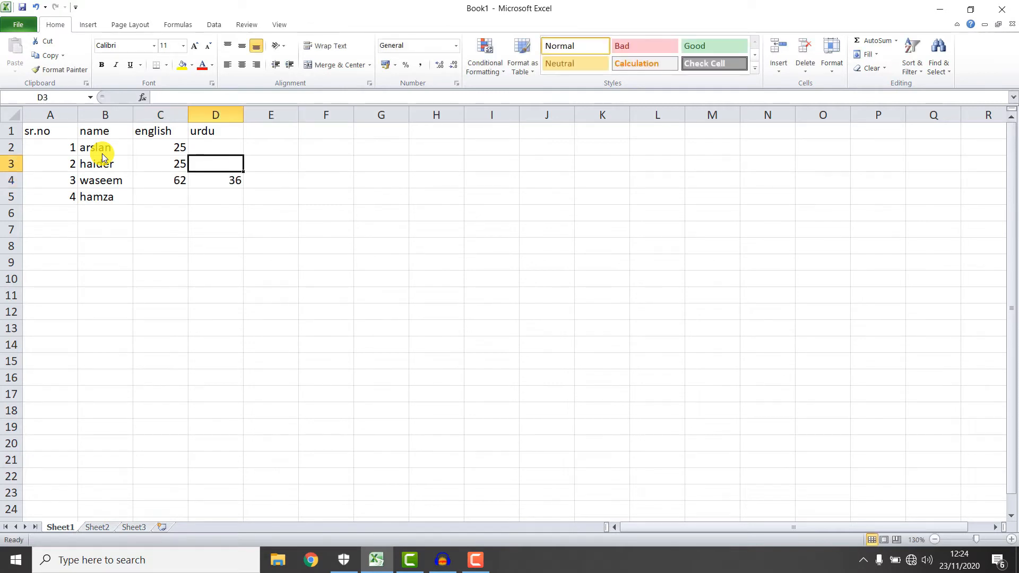
pyautogui.write('56')
pyautogui.press('Up')
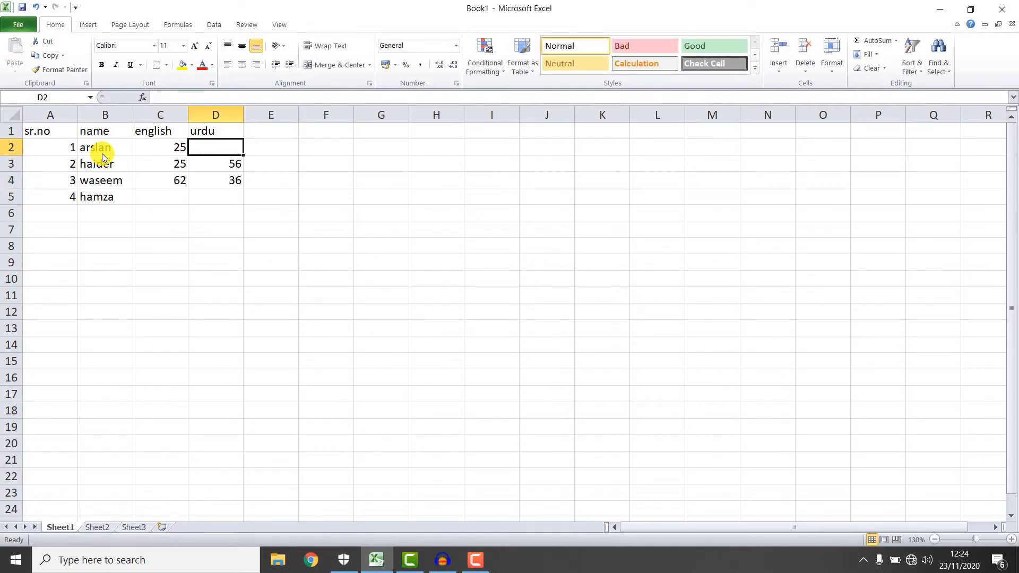
pyautogui.write('56')
pyautogui.press('Down')
pyautogui.press('Down')
pyautogui.press('Down')
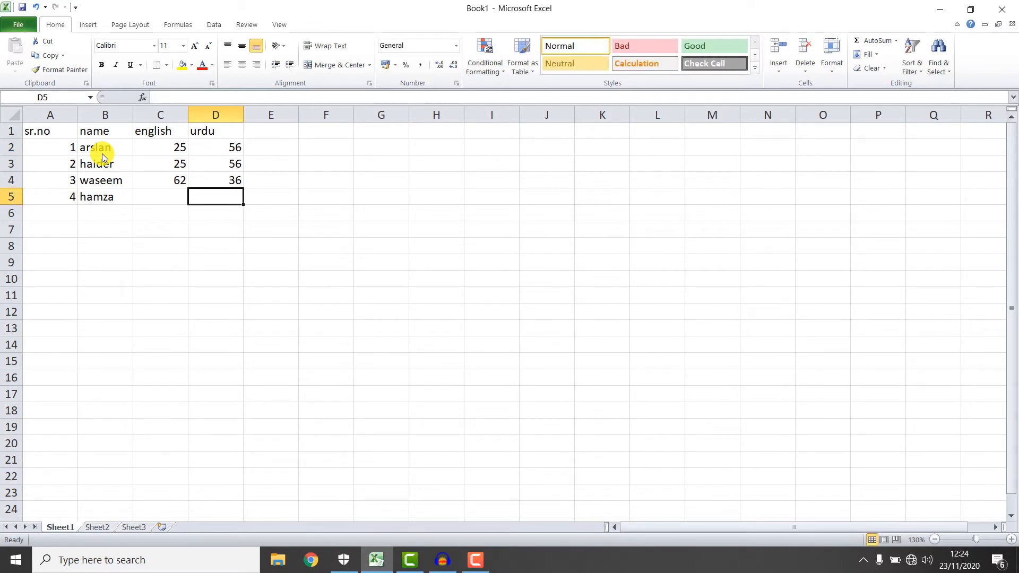
pyautogui.write('56')
pyautogui.press('Left')
pyautogui.write('52')
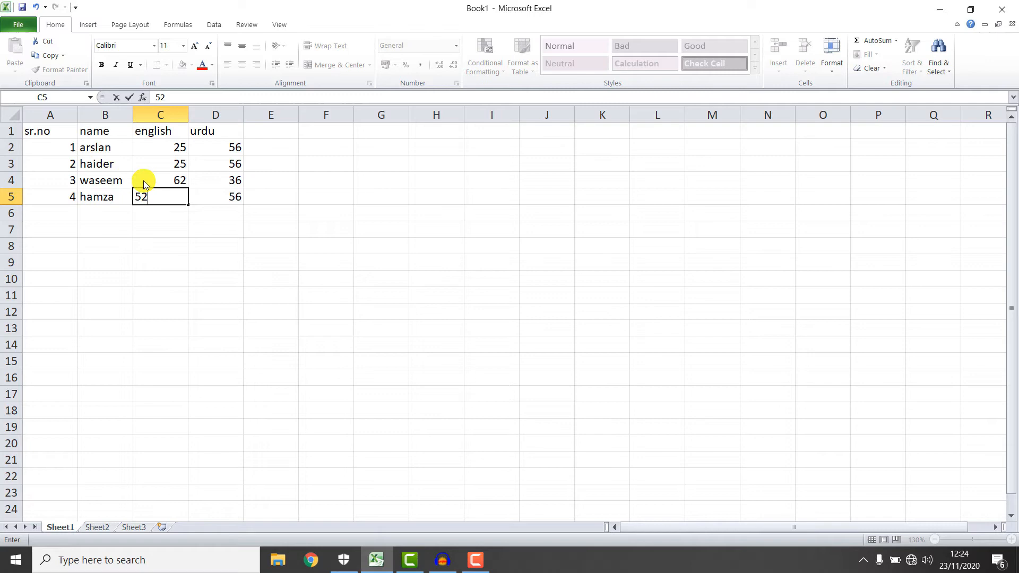
pyautogui.click(214, 229)
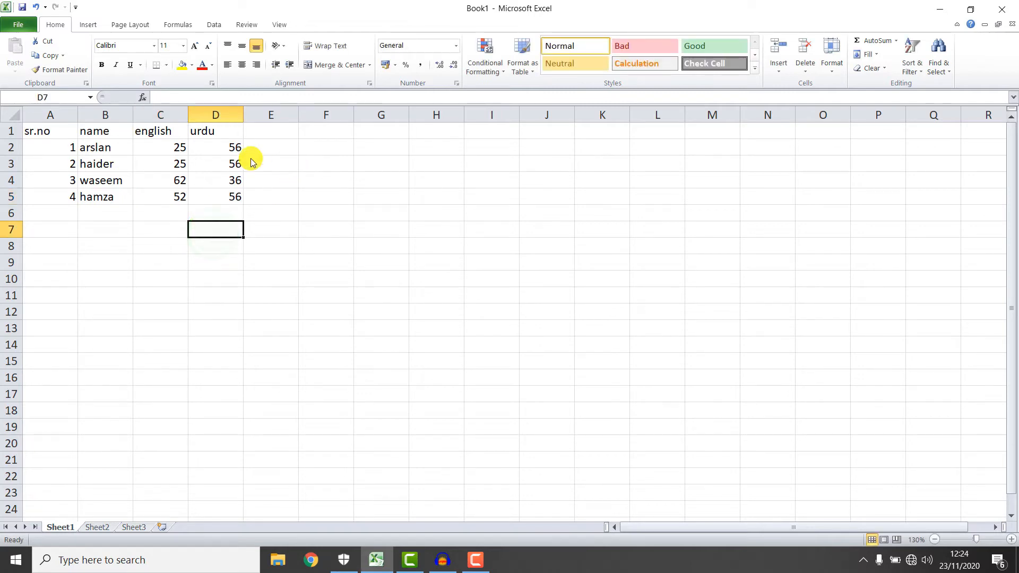
# Open the File backstage view, review the Info page, and switch to the Recent page.
pyautogui.click(11, 25)
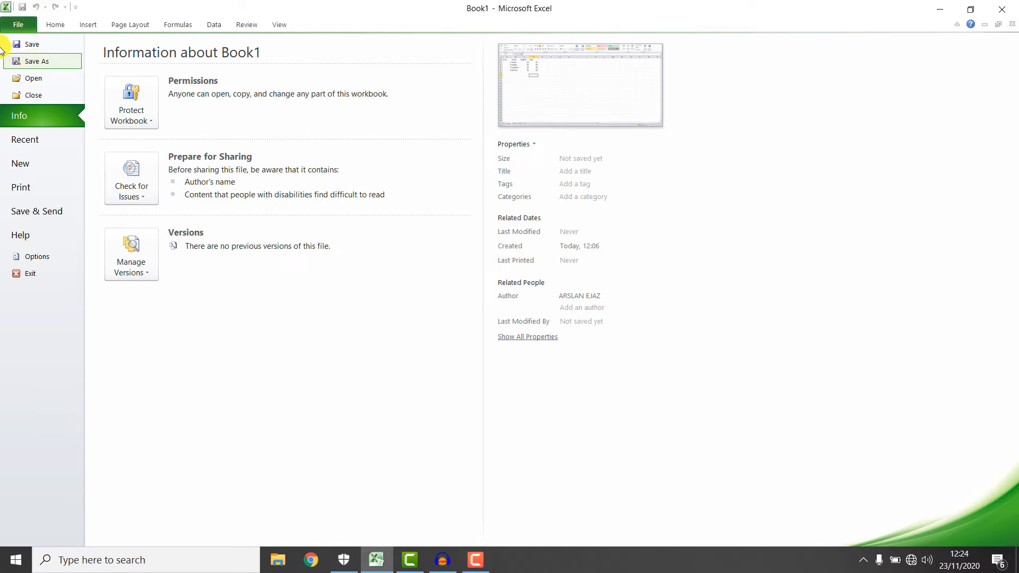
pyautogui.moveTo(330, 210); pyautogui.dragTo(785, 406)
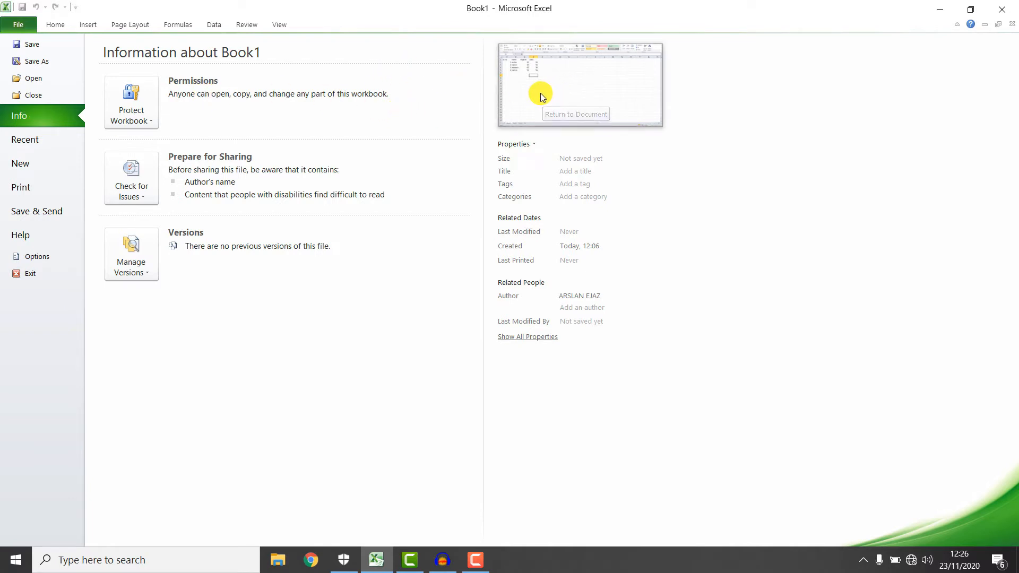
pyautogui.moveTo(482, 41); pyautogui.dragTo(713, 371)
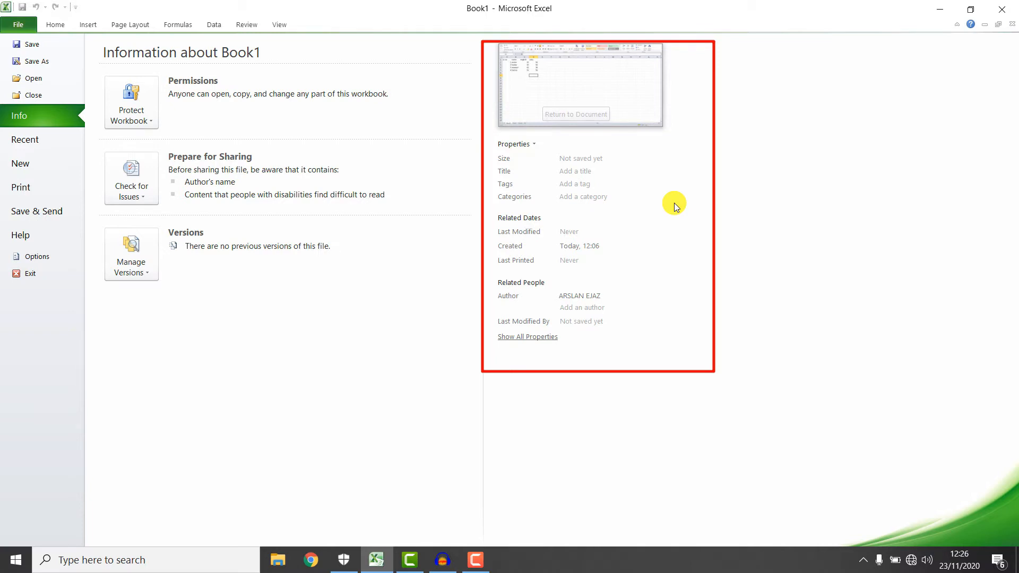
pyautogui.click(51, 139)
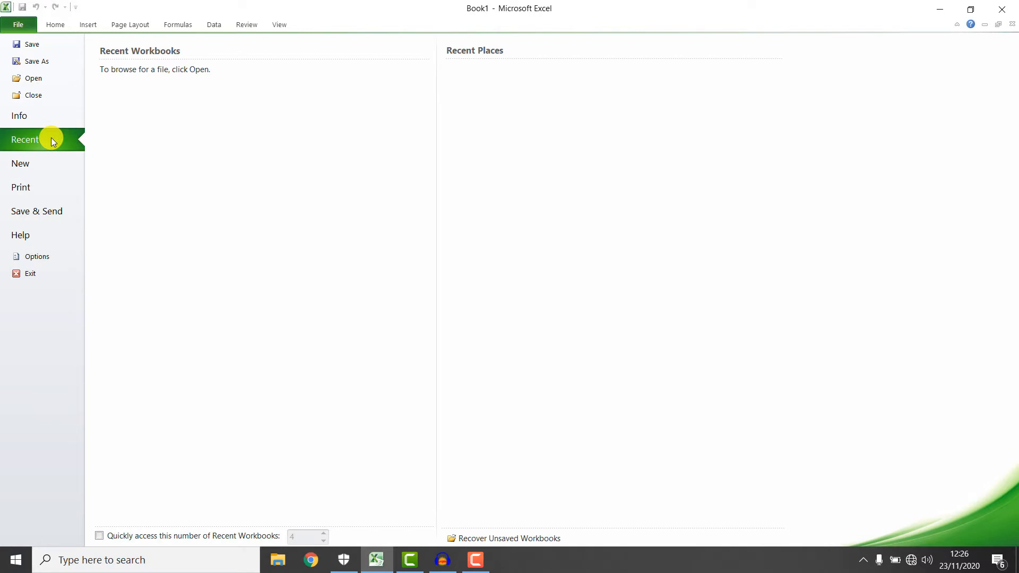
# Browse the New page's templates, then switch to the Print page.
pyautogui.moveTo(91, 60)
pyautogui.mouseDown()
pyautogui.moveTo(546, 234)
pyautogui.moveTo(784, 348)
pyautogui.mouseUp()
pyautogui.click(32, 161)
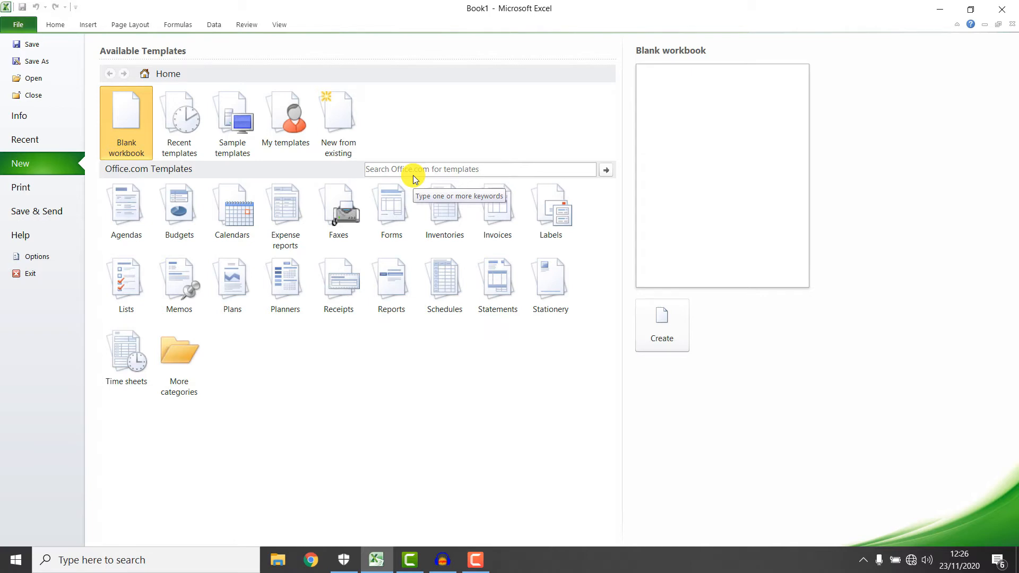
pyautogui.click(64, 187)
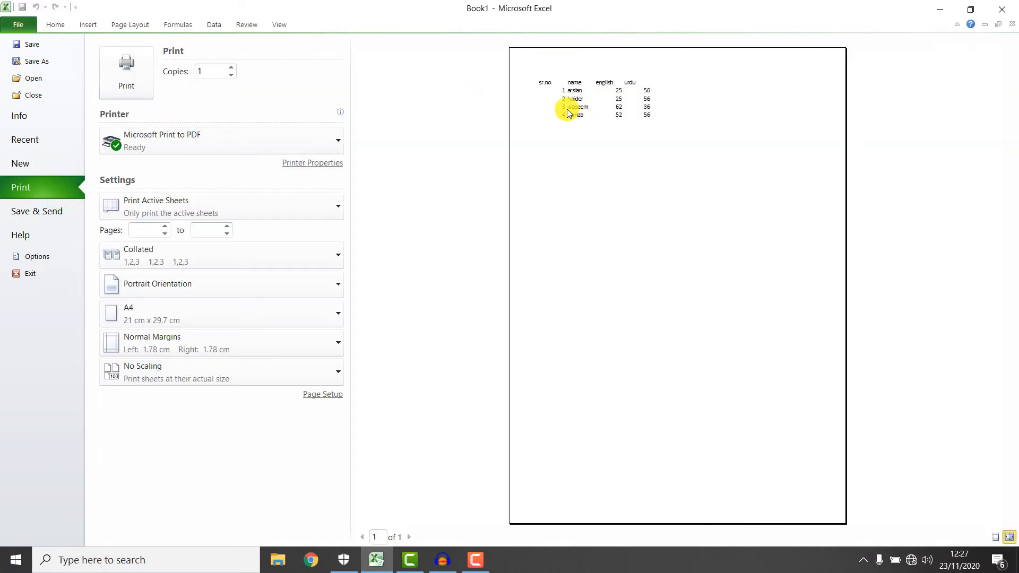
# Show the Save & Send page with its e-mail, web and PDF/XPS options.
pyautogui.moveTo(531, 69); pyautogui.dragTo(740, 144)
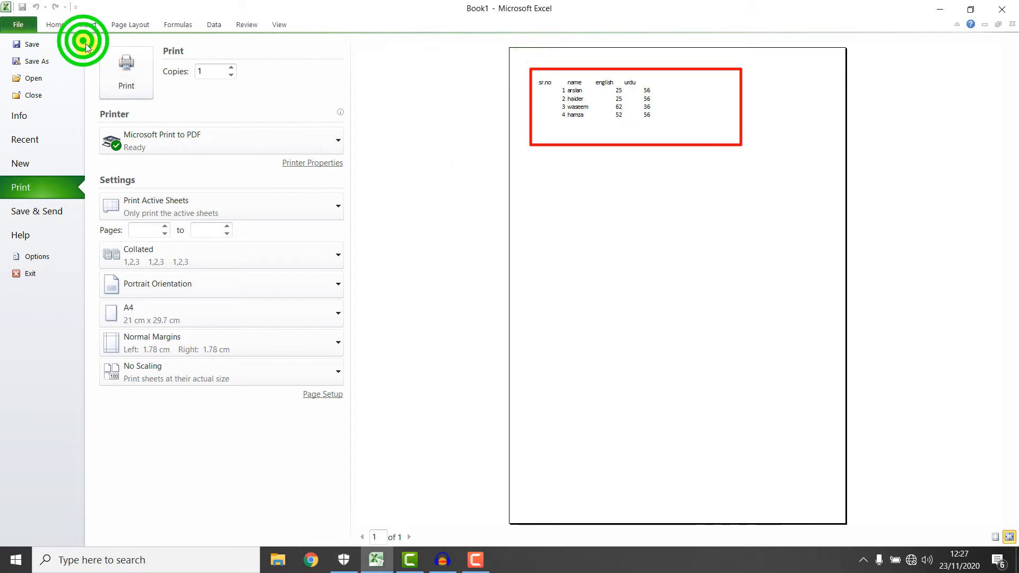
pyautogui.moveTo(84, 42)
pyautogui.mouseDown()
pyautogui.moveTo(358, 395)
pyautogui.moveTo(358, 417)
pyautogui.mouseUp()
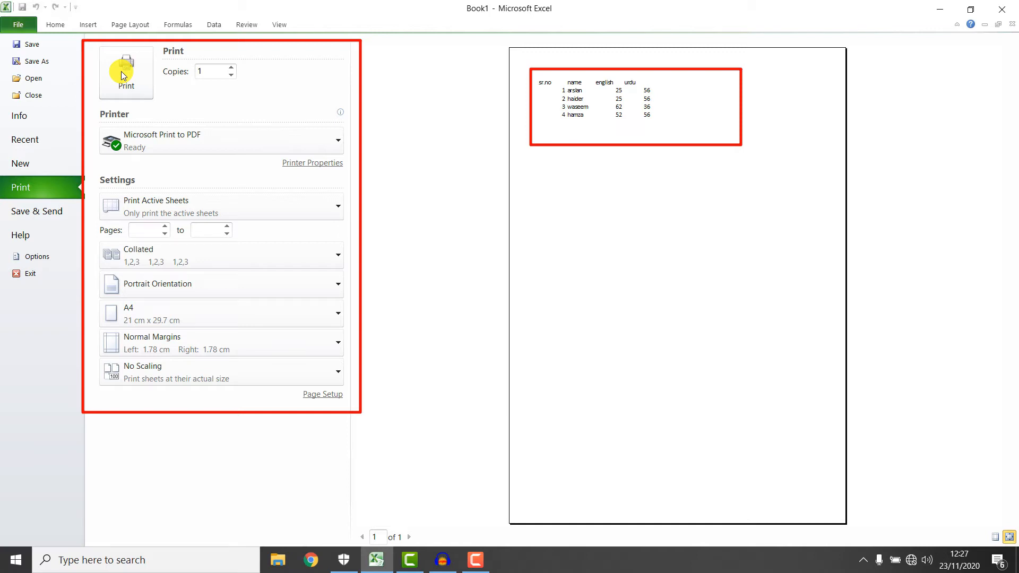
pyautogui.click(50, 212)
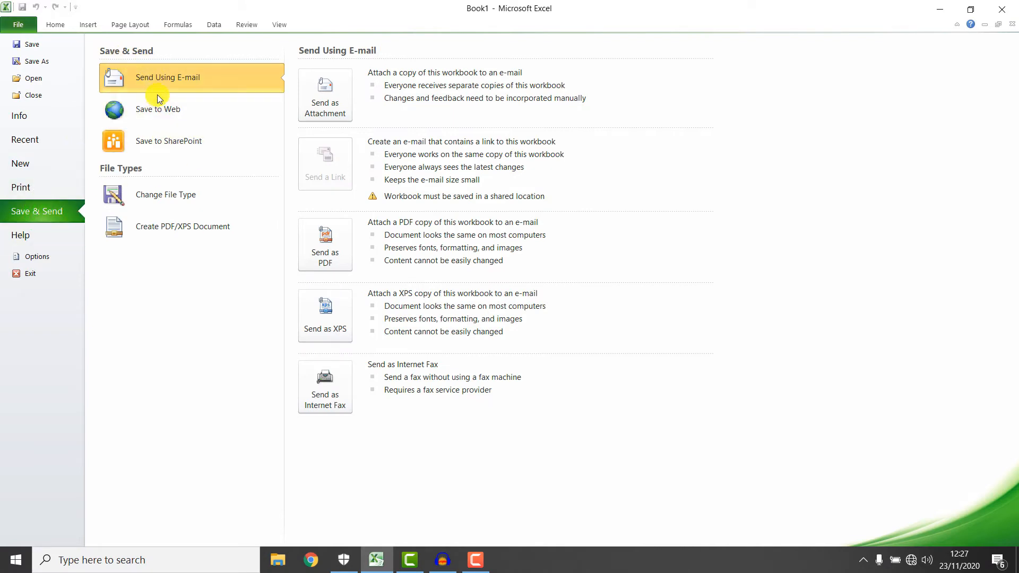
# View Help, open and cancel Excel Options, then return to the Sheet1 worksheet.
pyautogui.click(37, 230)
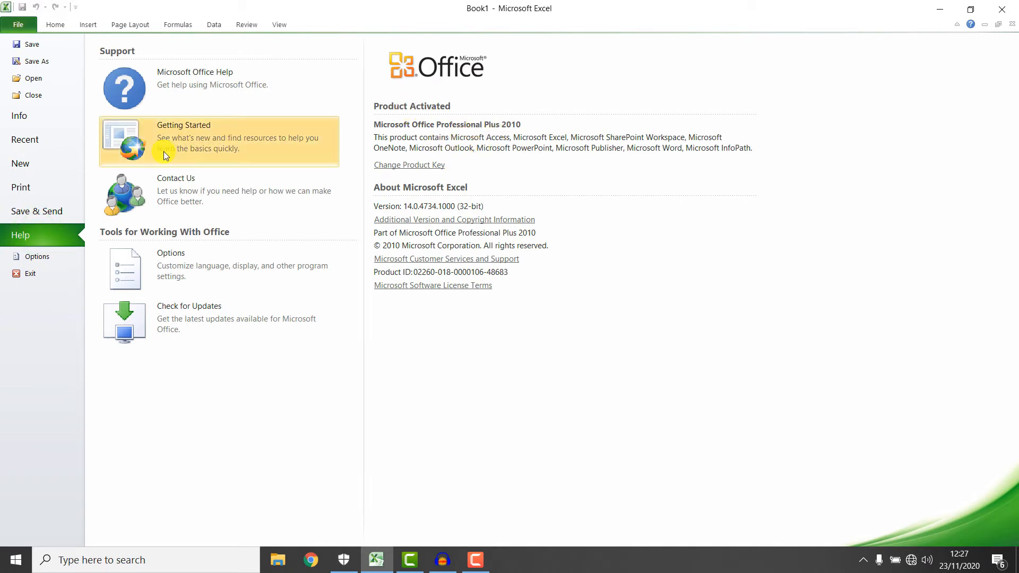
pyautogui.click(44, 261)
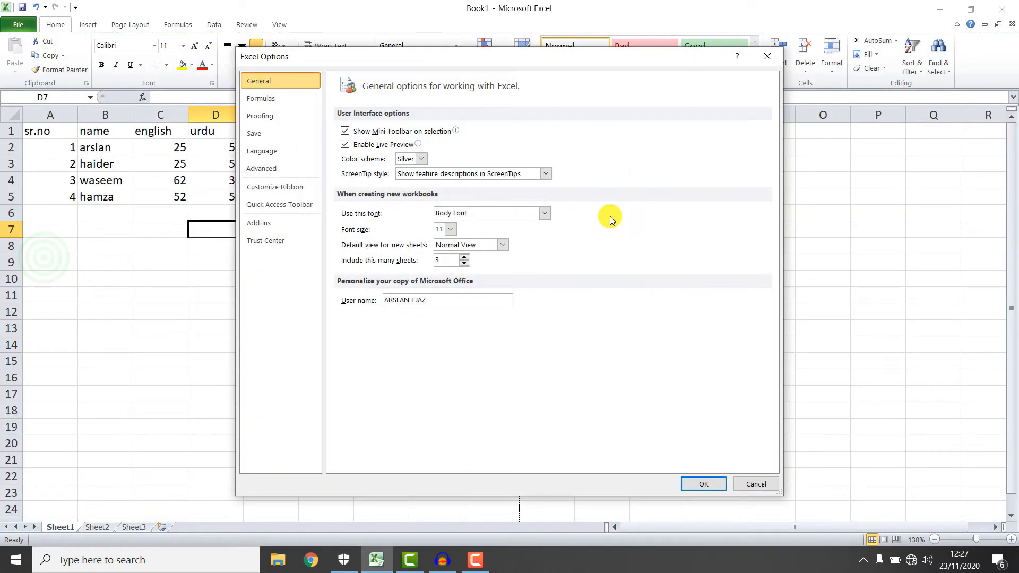
pyautogui.click(750, 483)
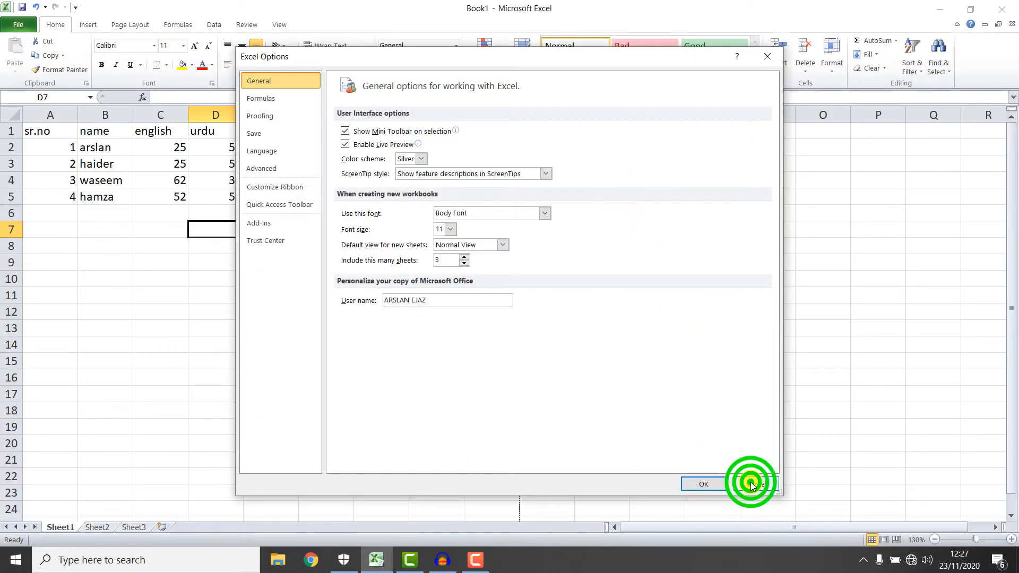
pyautogui.click(19, 25)
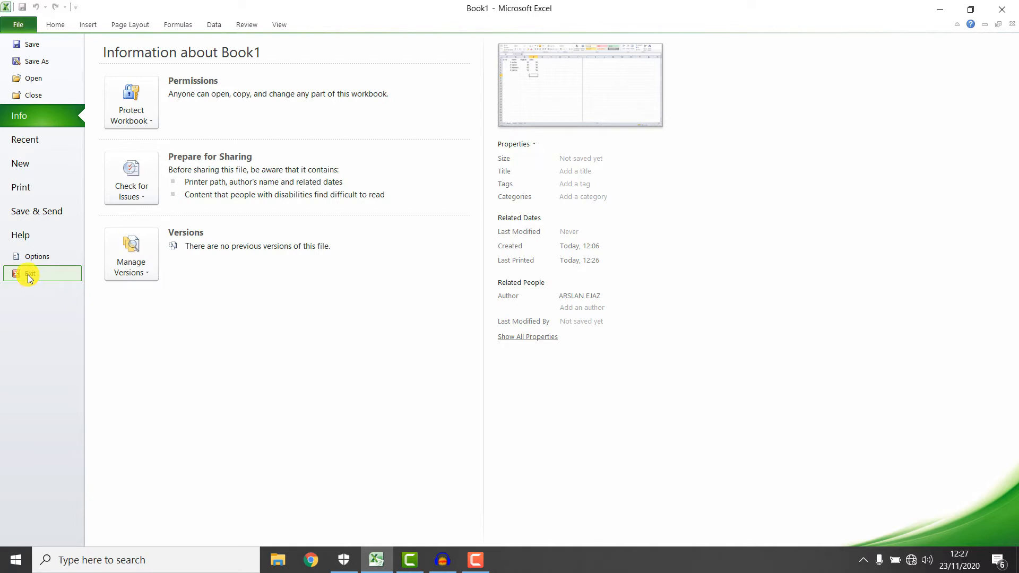
pyautogui.click(47, 27)
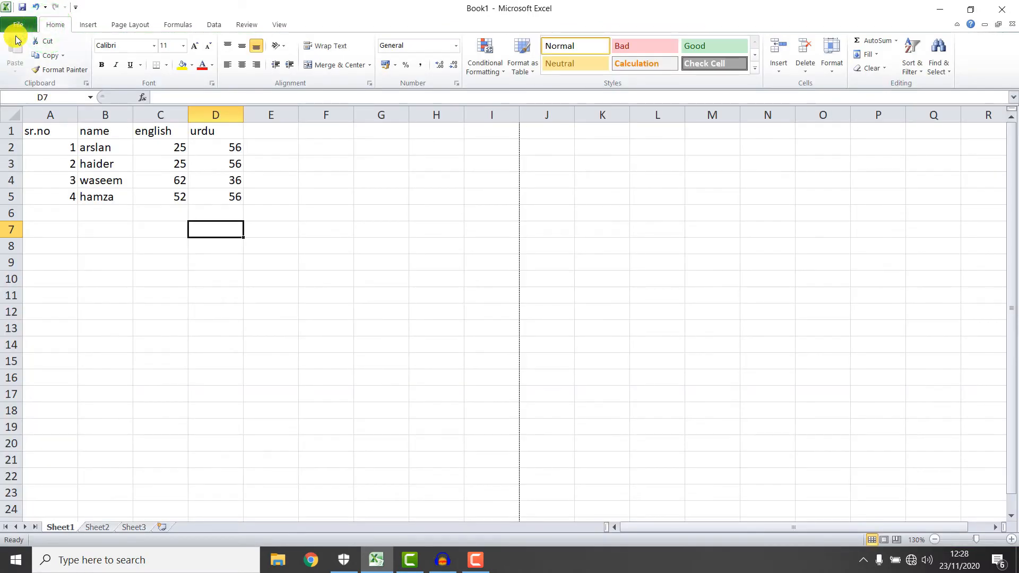
pyautogui.moveTo(2, 34)
pyautogui.mouseDown()
pyautogui.moveTo(149, 89)
pyautogui.moveTo(995, 93)
pyautogui.moveTo(963, 89)
pyautogui.mouseUp()
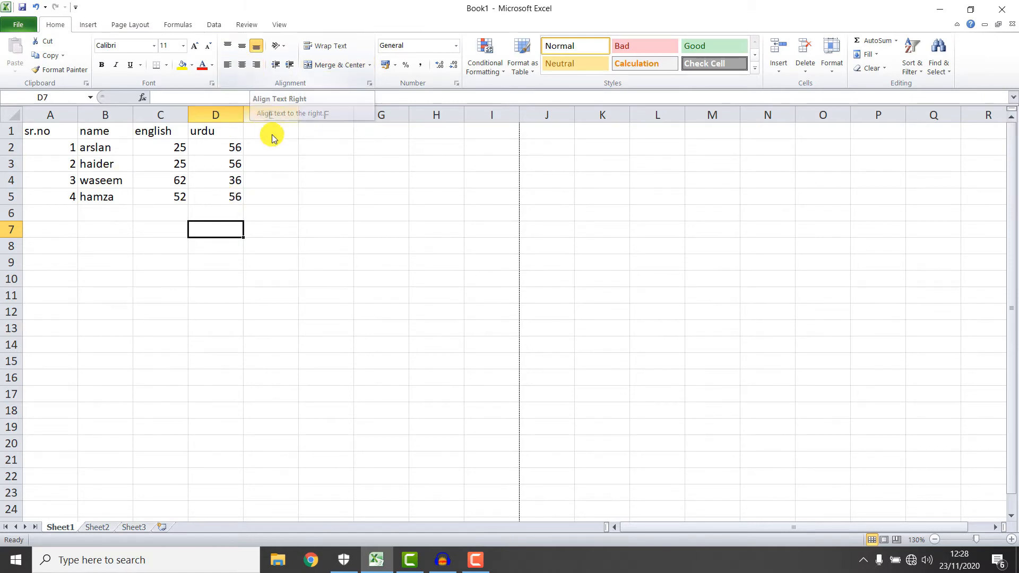
pyautogui.moveTo(235, 196); pyautogui.dragTo(66, 128)
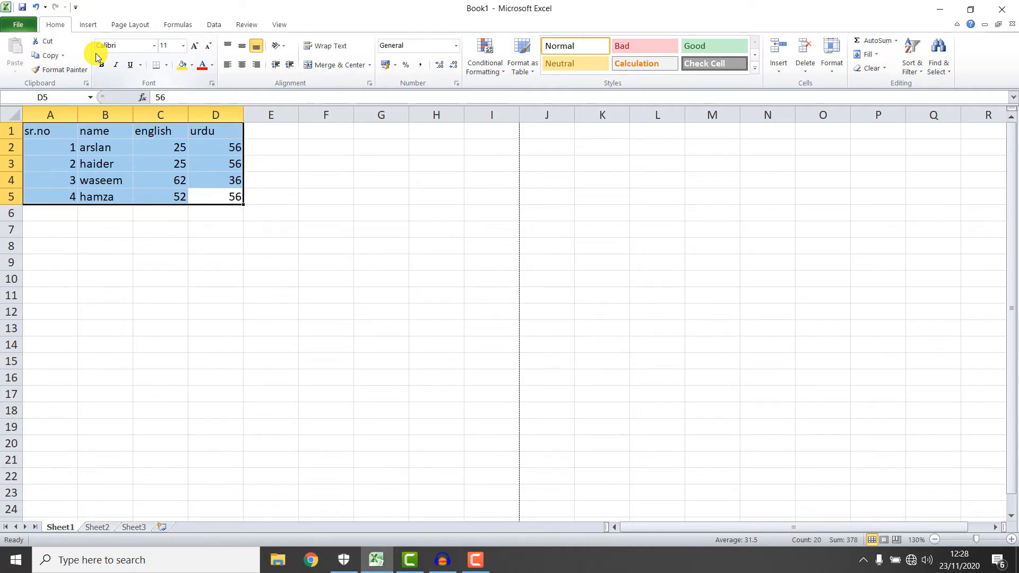
pyautogui.click(44, 41)
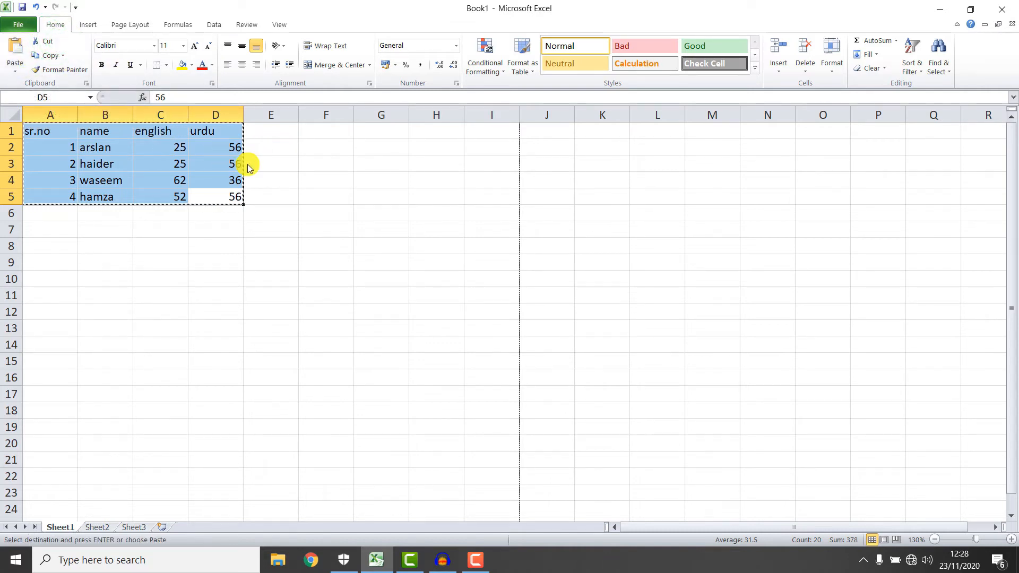
pyautogui.press('Escape')
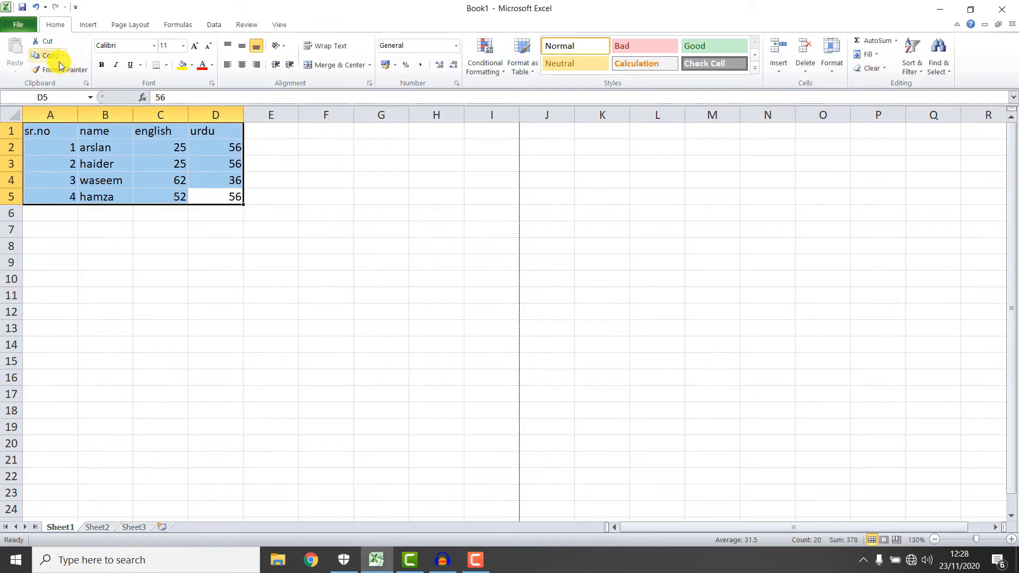
pyautogui.click(291, 175)
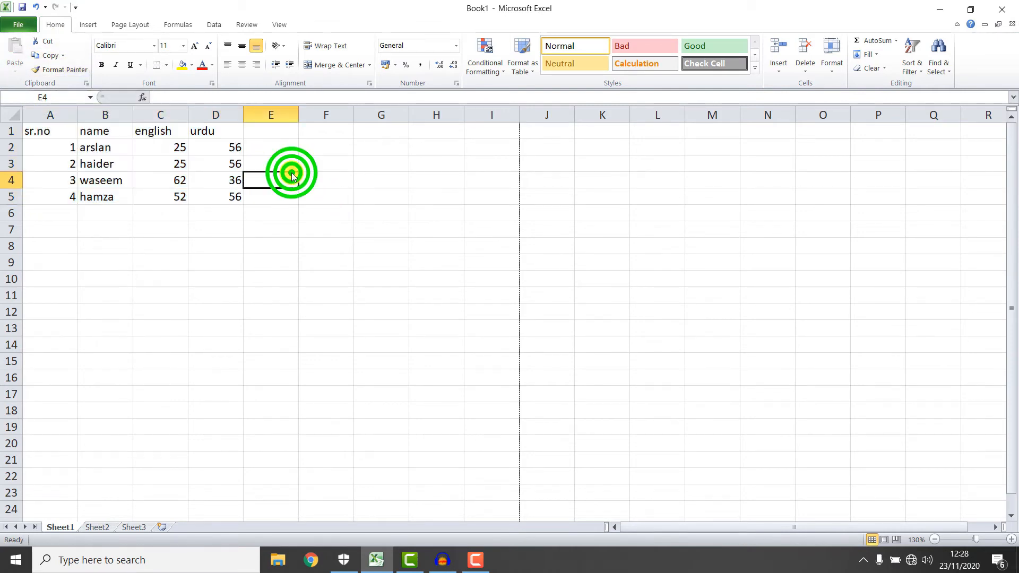
# Restyle the name in B5 to Algerian font at size 14.
pyautogui.click(101, 150)
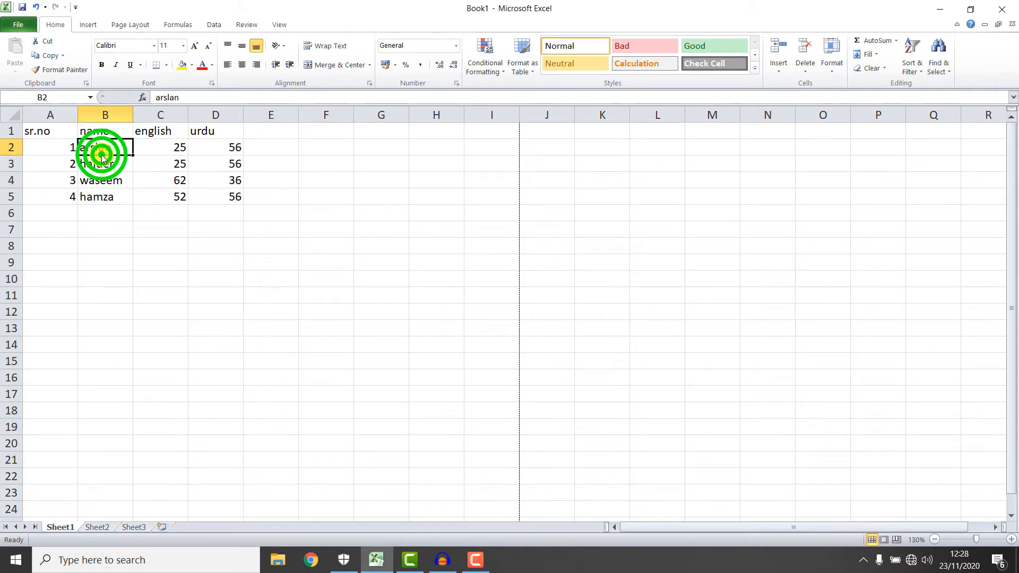
pyautogui.click(108, 196)
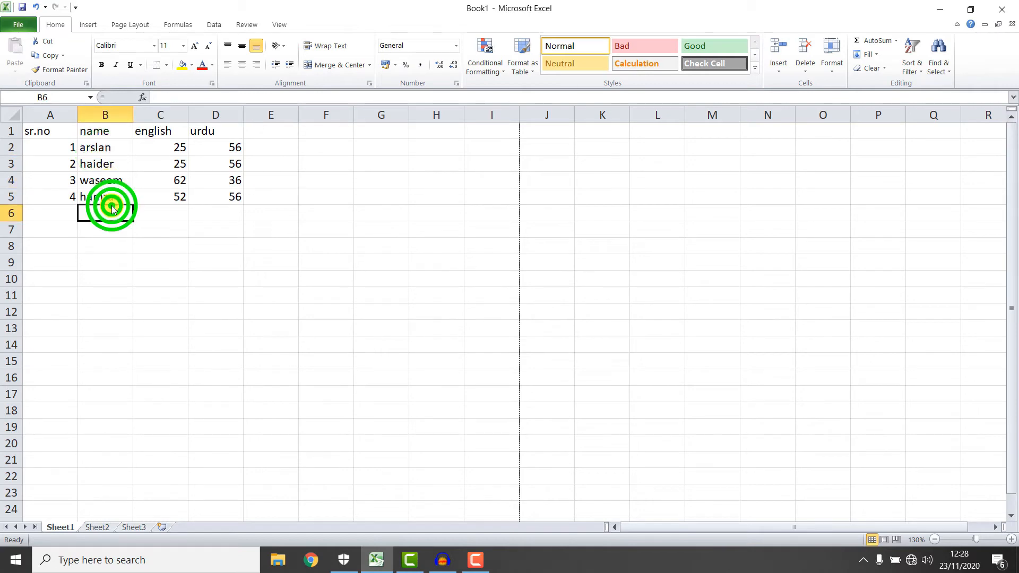
pyautogui.click(194, 46)
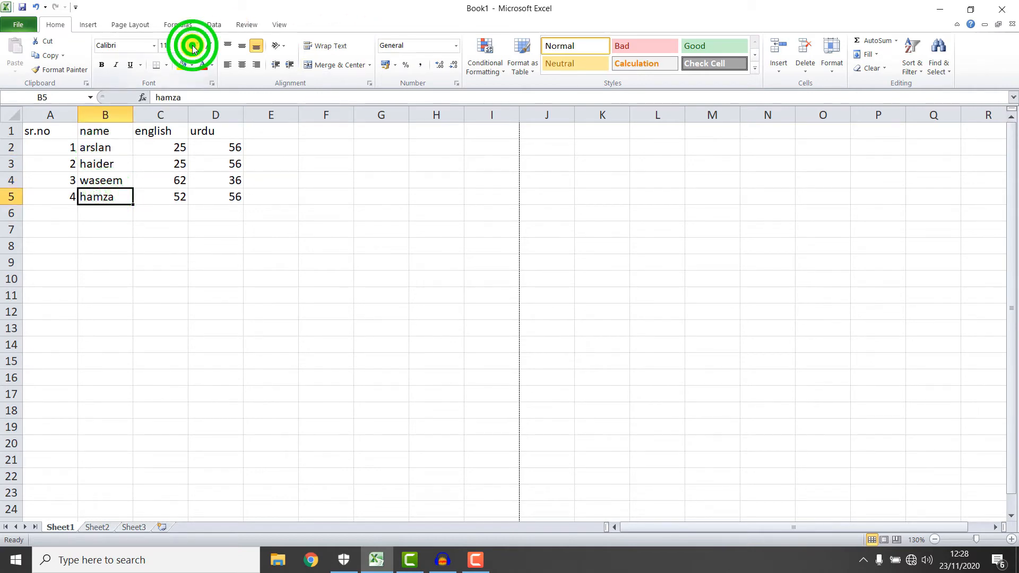
pyautogui.click(194, 47)
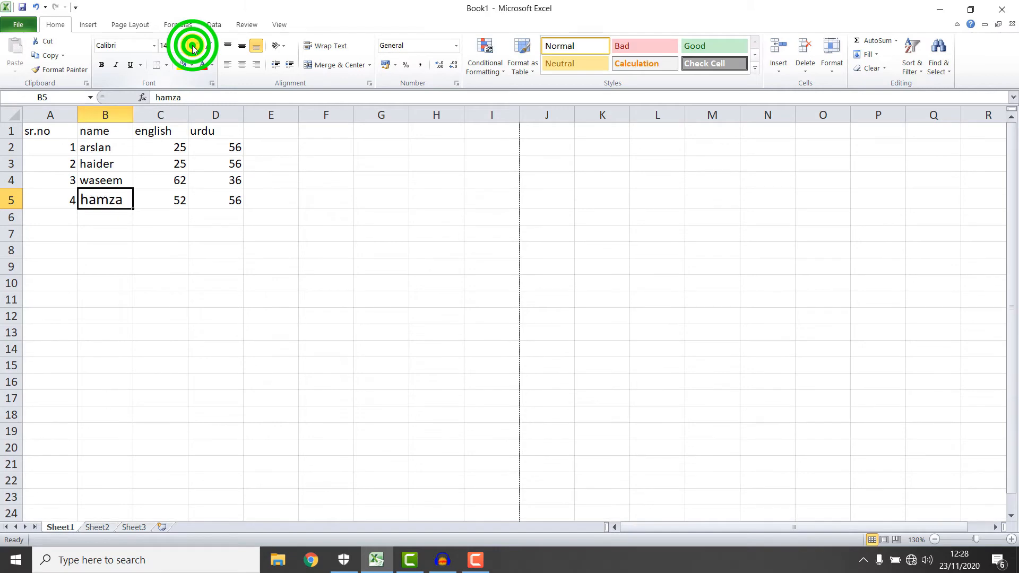
pyautogui.click(146, 48)
pyautogui.click(154, 46)
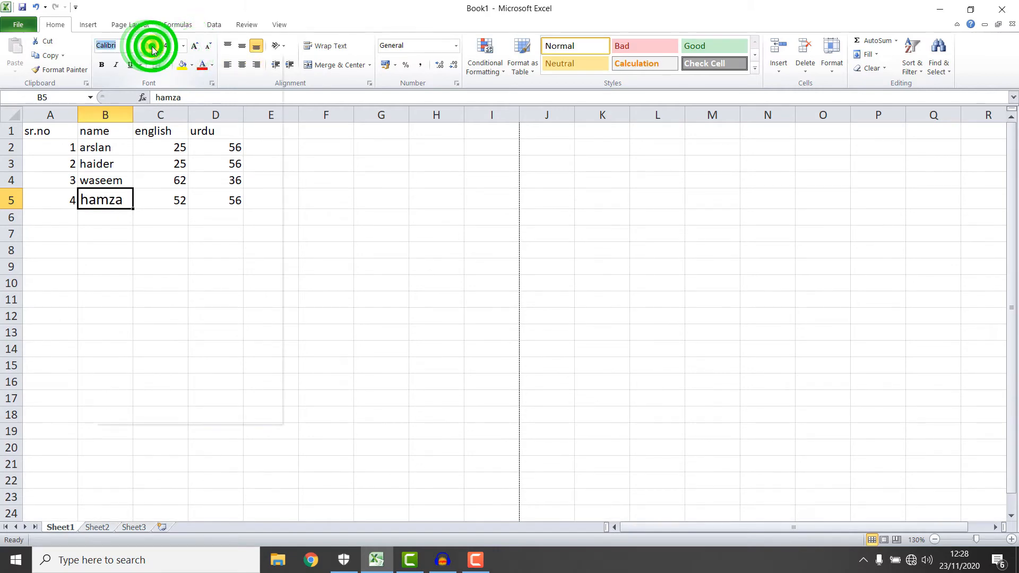
pyautogui.click(141, 148)
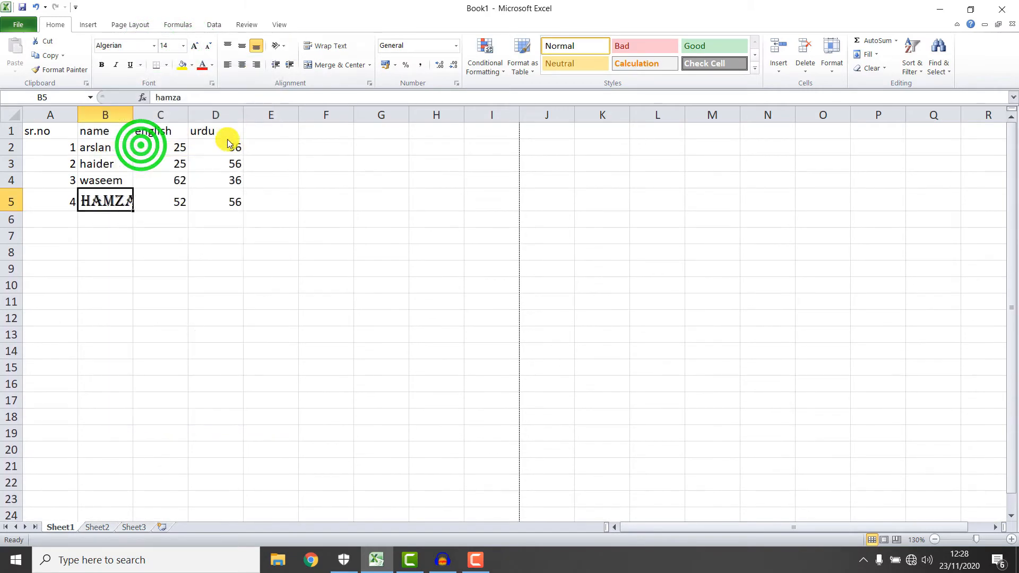
pyautogui.click(114, 221)
pyautogui.click(110, 205)
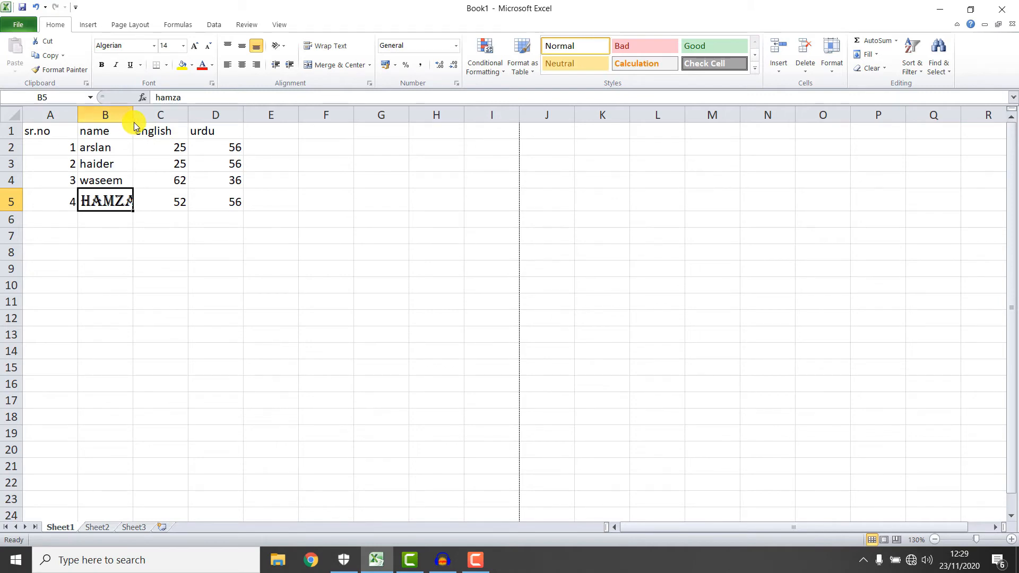
# Widen column B to fit the name and copy B5's formatting with Format Painter.
pyautogui.moveTo(132, 112); pyautogui.dragTo(158, 122)
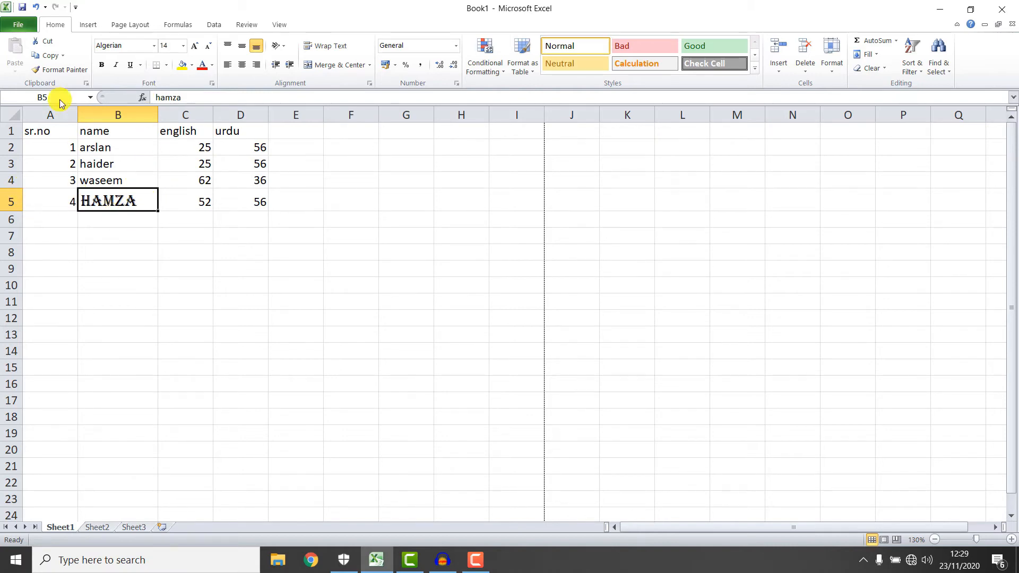
pyautogui.click(60, 70)
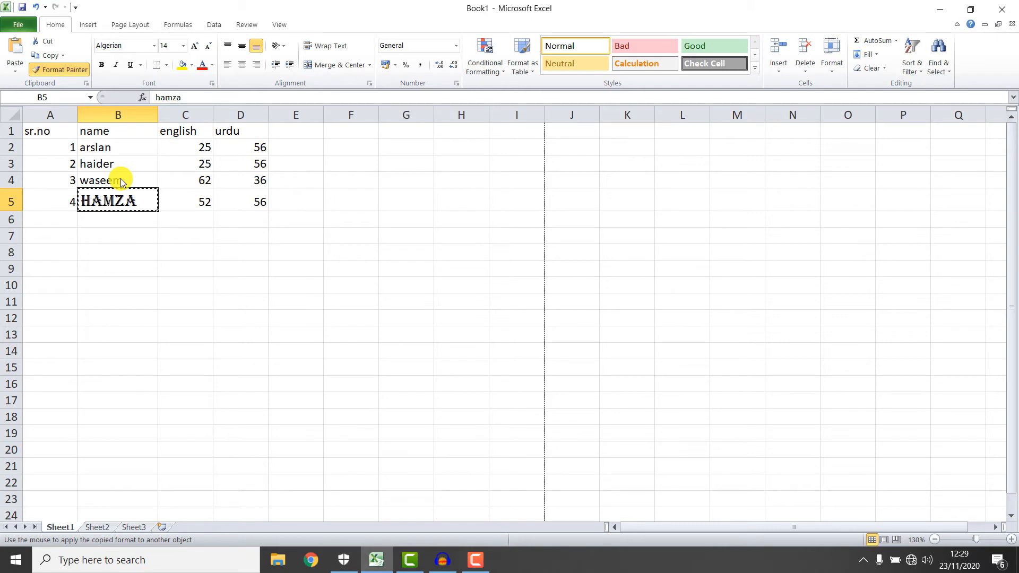
# Paint B5's Algerian formatting onto B2, then undo it and the column B widening.
pyautogui.click(94, 147)
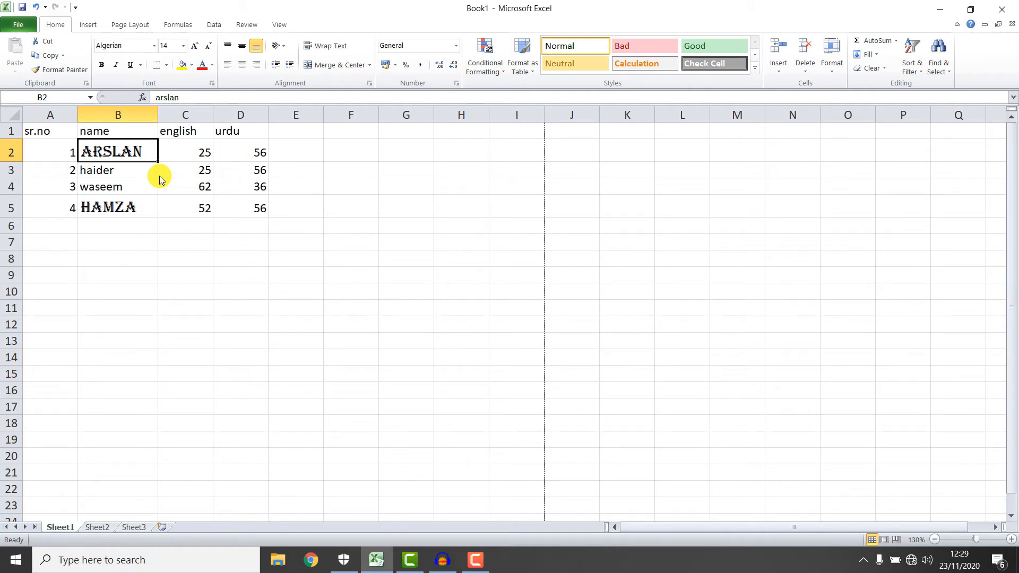
pyautogui.hotkey('ctrl', 'z')
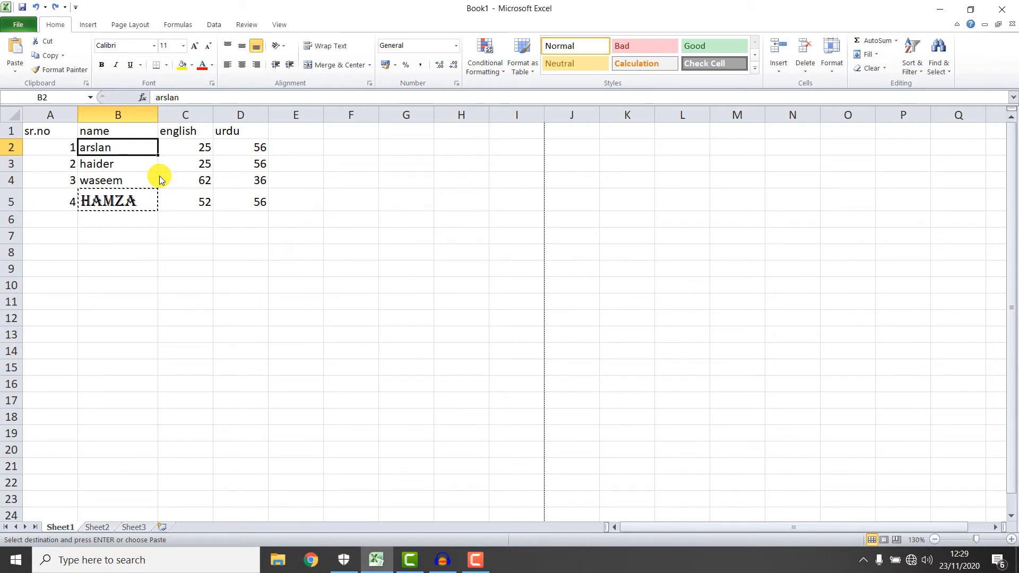
pyautogui.hotkey('ctrl', 'z')
pyautogui.hotkey('ctrl', 'z')
pyautogui.hotkey('ctrl', 'z')
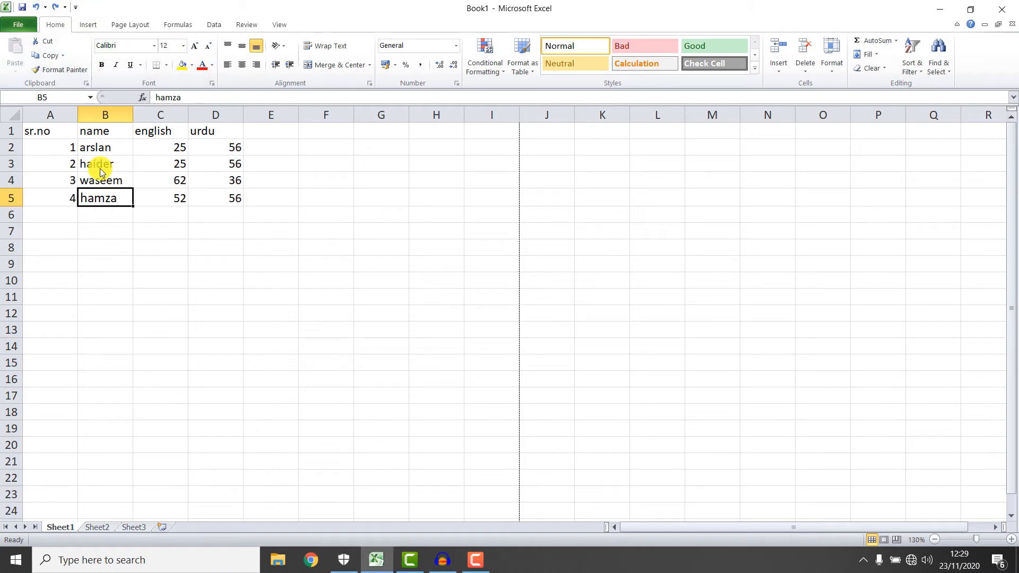
# Set the whole marks table A1:D5 in Cambria at font size 18.
pyautogui.moveTo(237, 200); pyautogui.dragTo(53, 133)
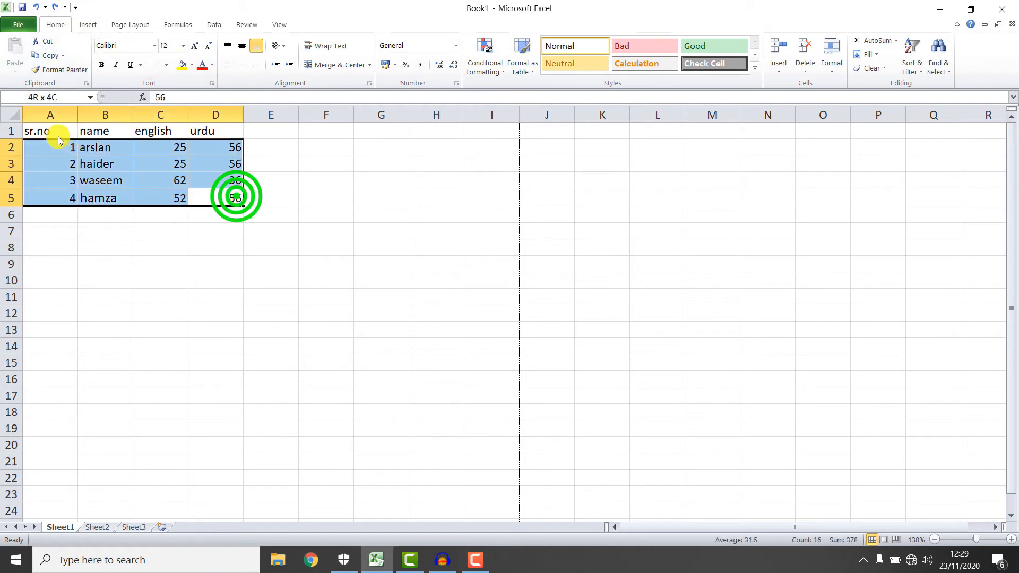
pyautogui.click(150, 48)
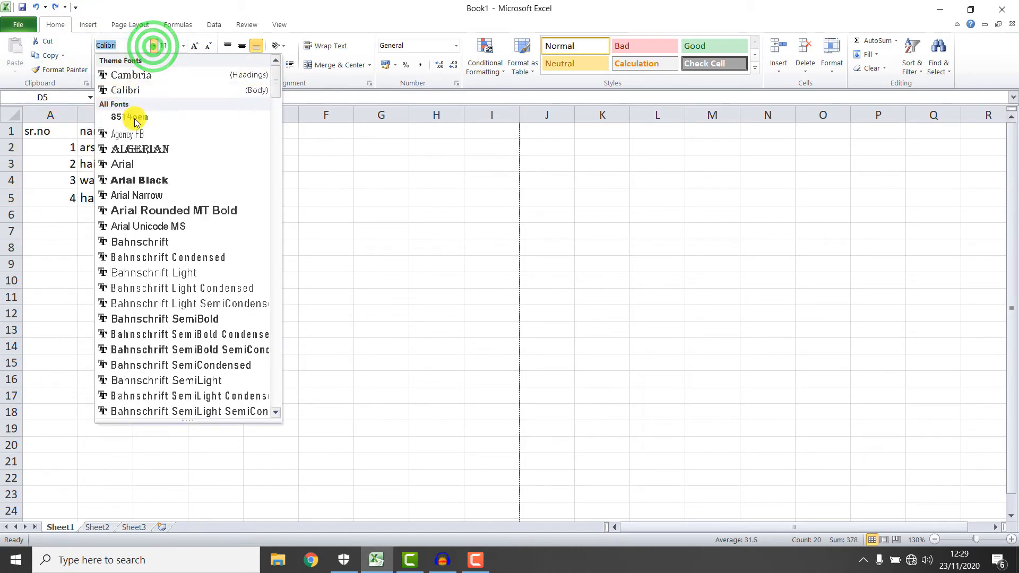
pyautogui.click(130, 76)
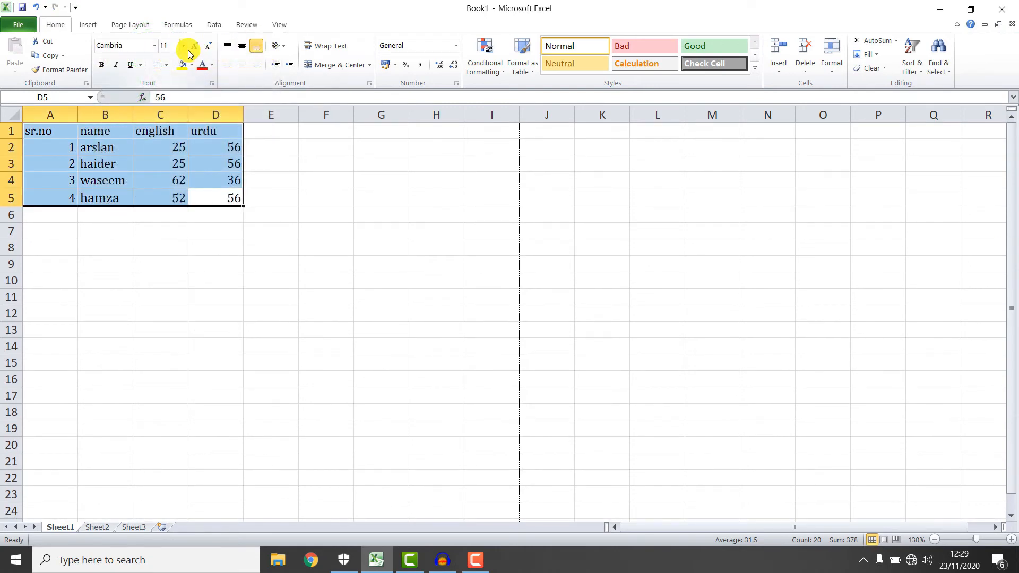
pyautogui.click(191, 49)
pyautogui.click(191, 48)
pyautogui.click(190, 49)
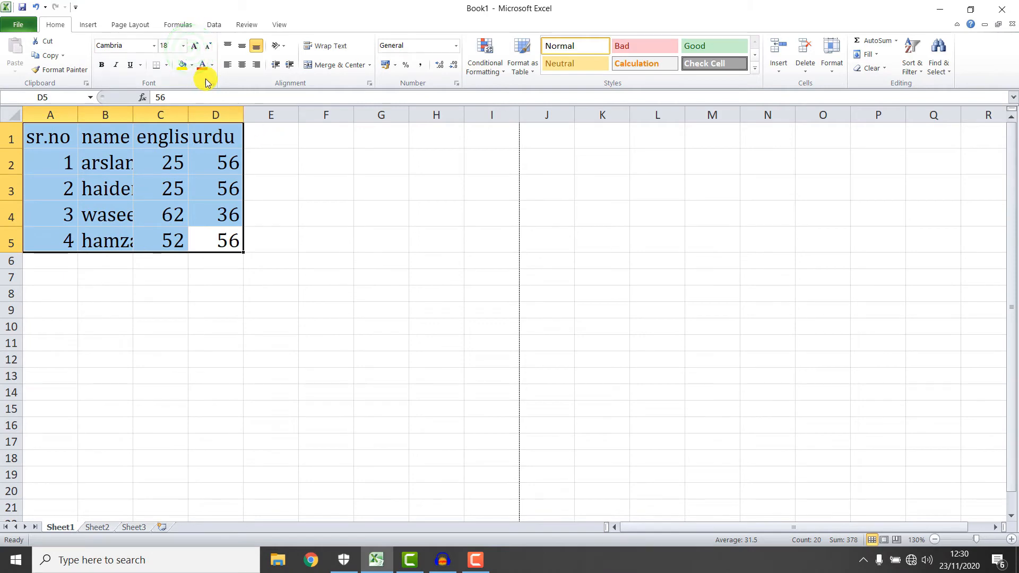
# Fit columns A and B to their contents and widen columns C and D for the marks.
pyautogui.click(297, 148)
pyautogui.doubleClick(78, 116)
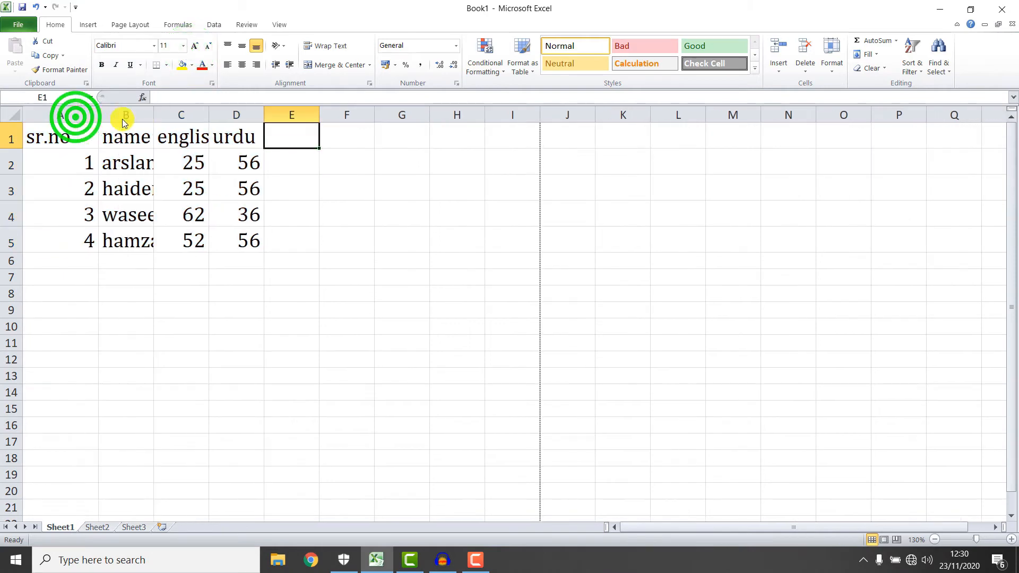
pyautogui.doubleClick(154, 117)
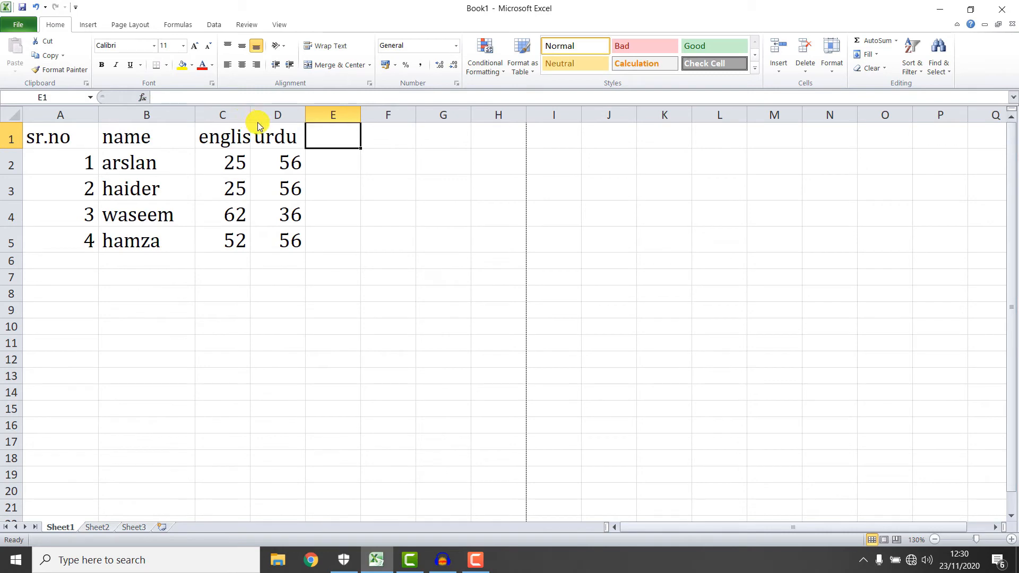
pyautogui.moveTo(250, 119); pyautogui.dragTo(291, 126)
pyautogui.moveTo(345, 117); pyautogui.dragTo(466, 118)
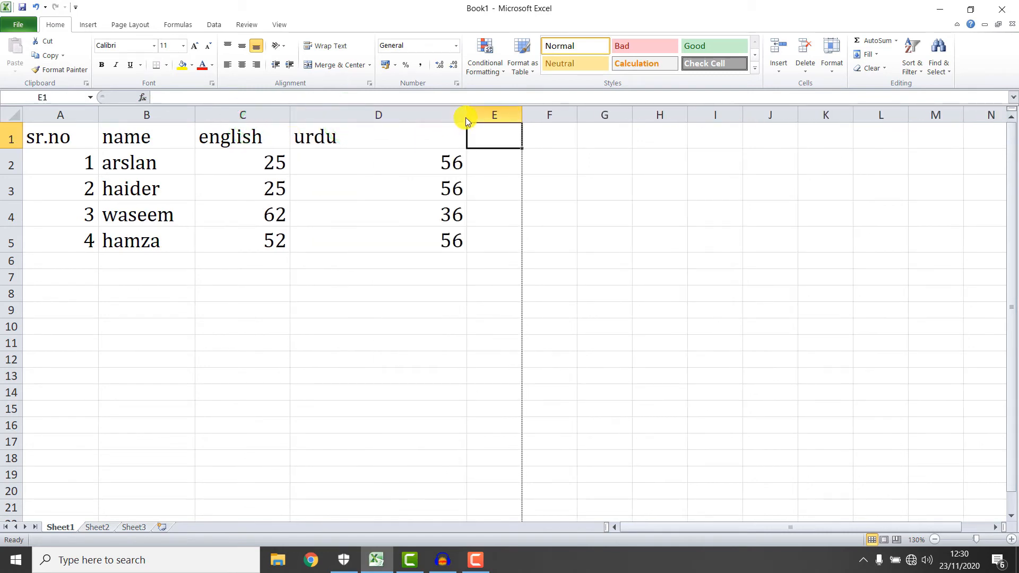
pyautogui.doubleClick(467, 118)
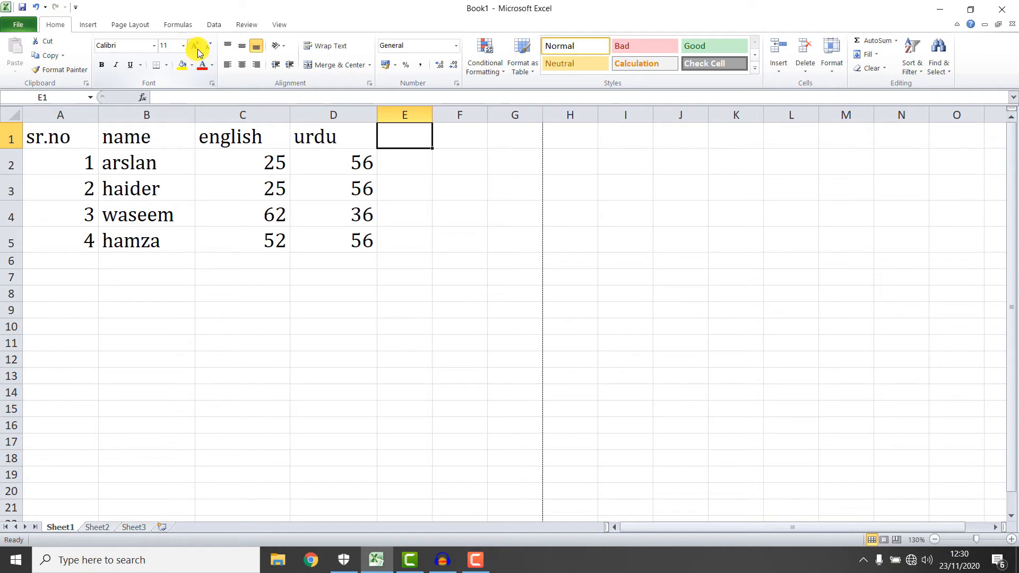
# Try size 20 on the urdu mark in D2, then return it to 18.
pyautogui.click(353, 159)
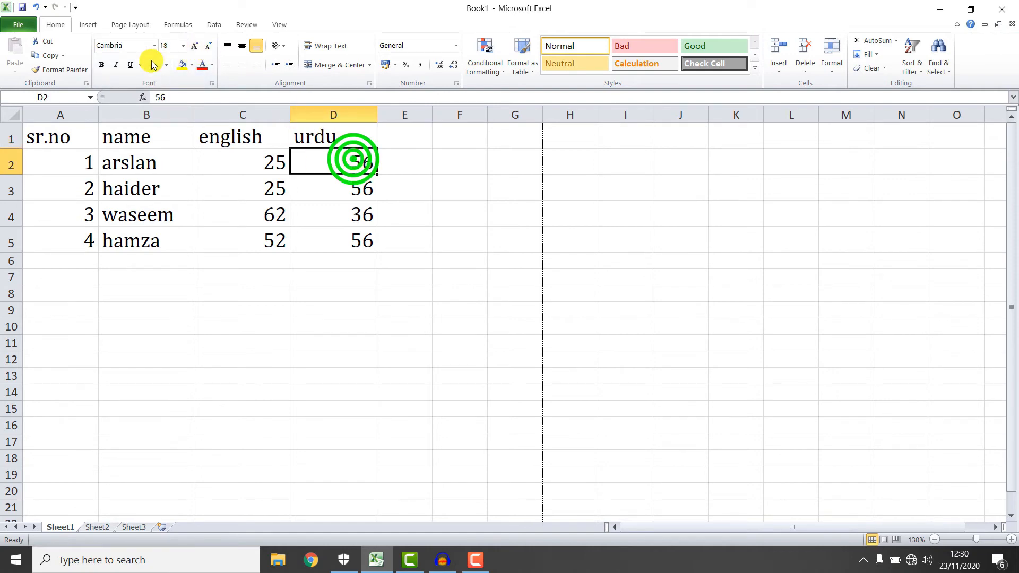
pyautogui.click(195, 46)
pyautogui.click(208, 46)
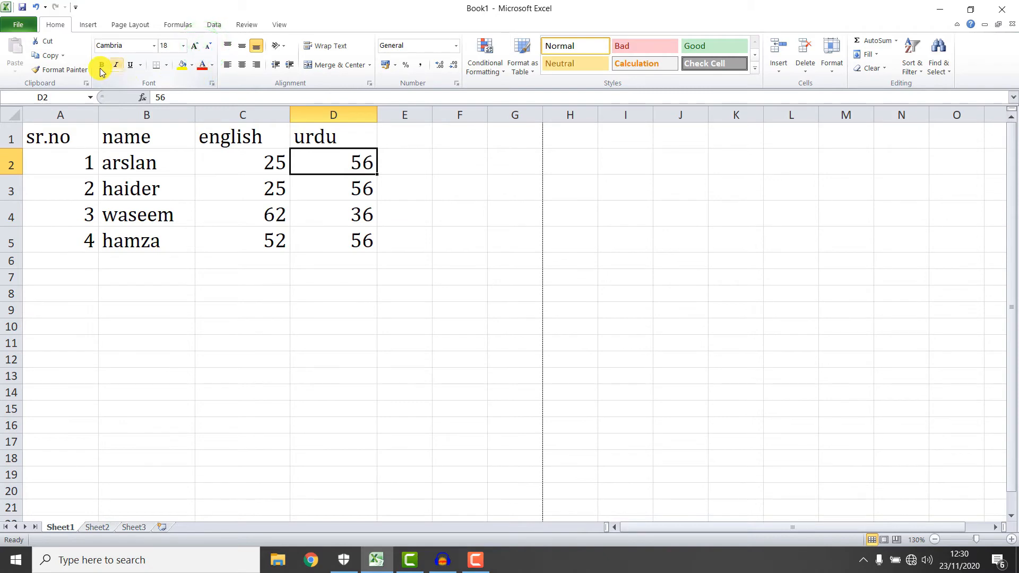
# Make the header row A1:D1 bold, italic and underlined.
pyautogui.moveTo(332, 136); pyautogui.dragTo(87, 133)
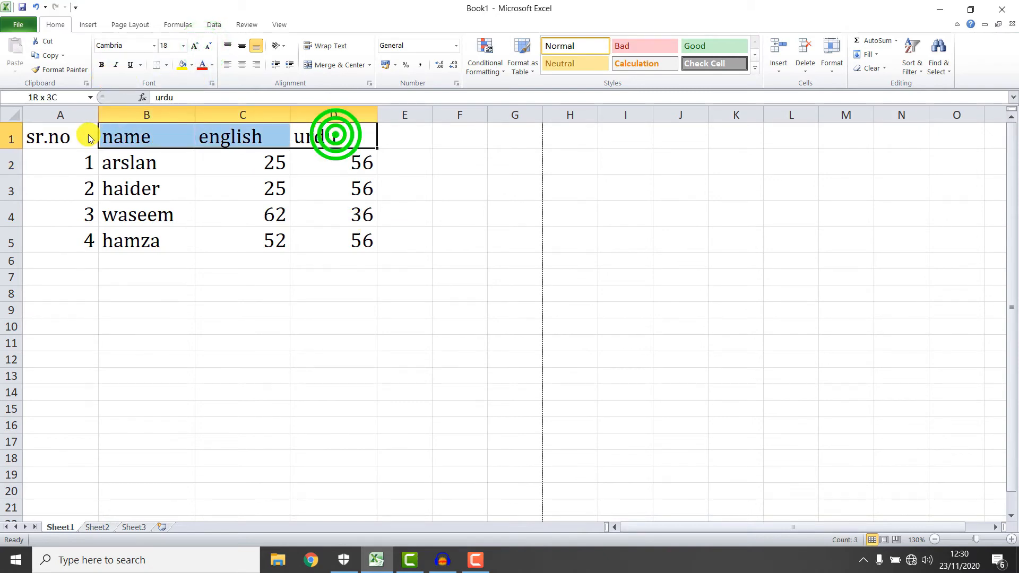
pyautogui.click(101, 64)
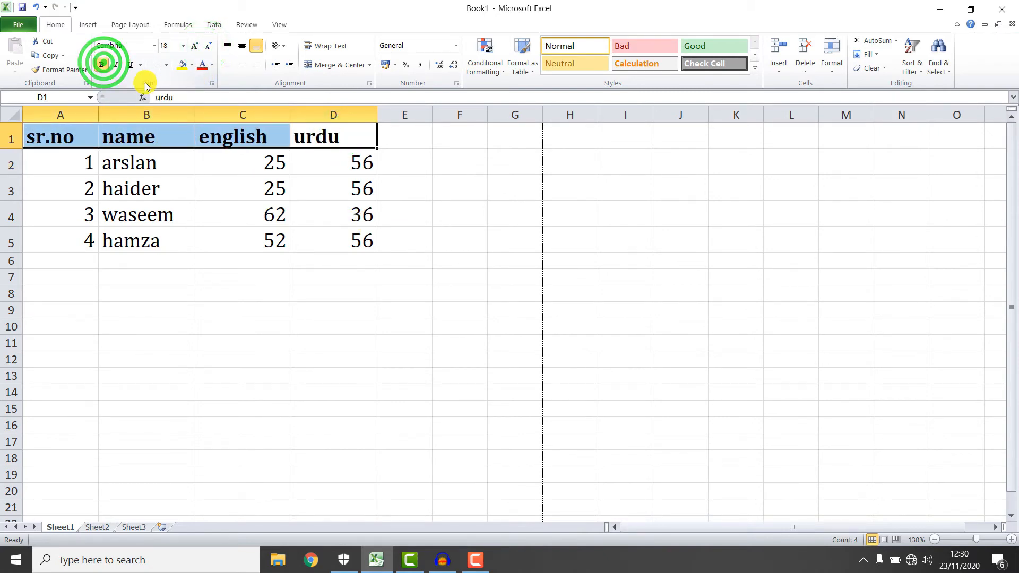
pyautogui.click(118, 65)
pyautogui.click(129, 65)
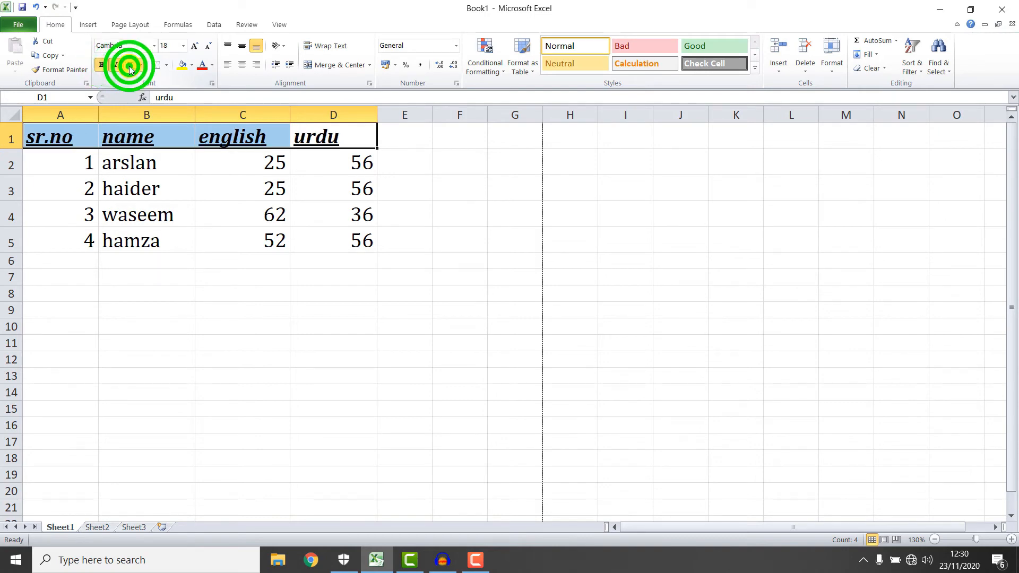
pyautogui.rightClick(130, 65)
pyautogui.click(100, 82)
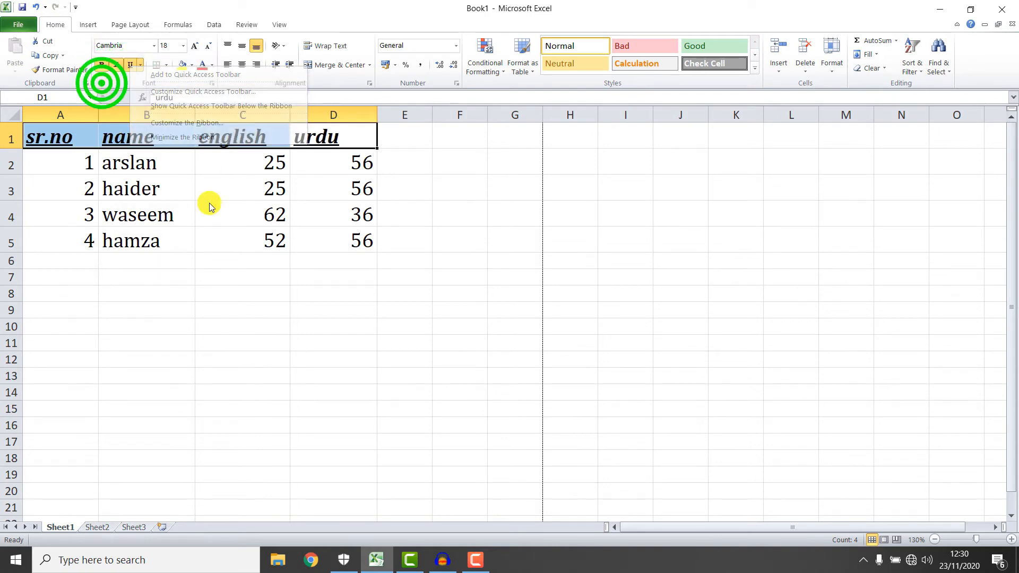
pyautogui.click(206, 236)
# Apply All Borders to header cells A1:D1 and bring up the print preview.
pyautogui.moveTo(294, 139); pyautogui.dragTo(75, 142)
pyautogui.click(166, 65)
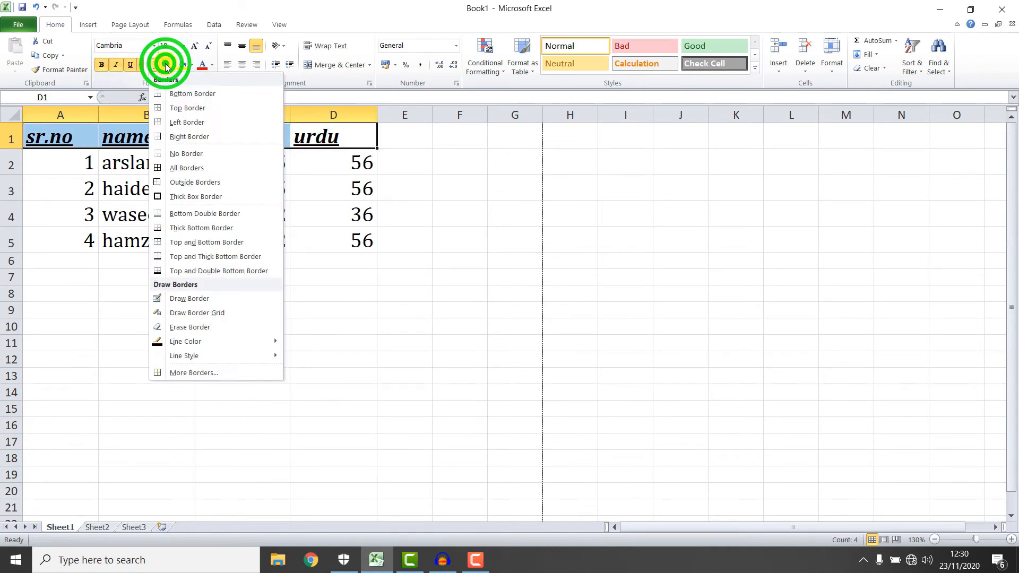
pyautogui.click(181, 168)
pyautogui.click(422, 178)
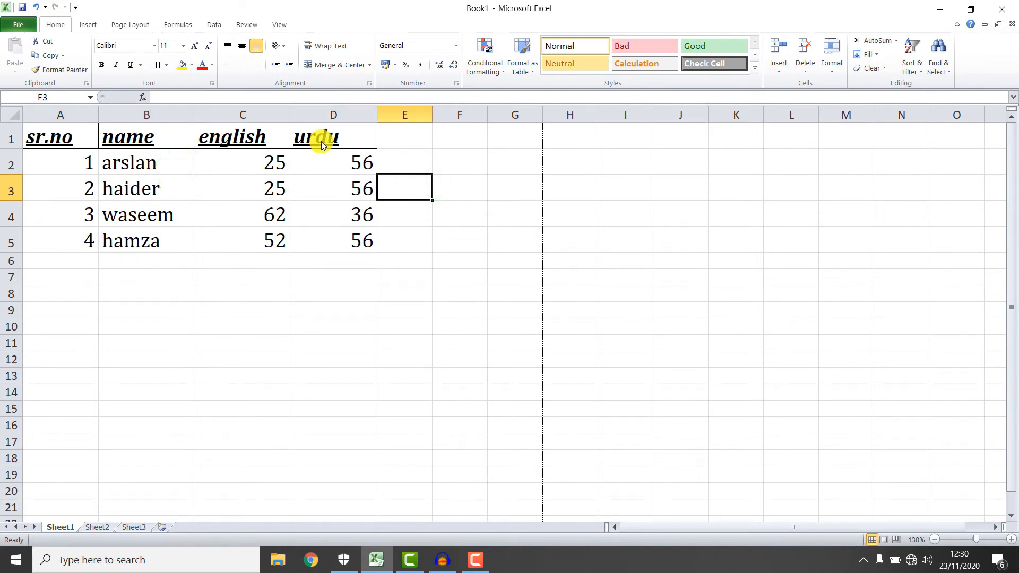
pyautogui.hotkey('ctrl', 'p')
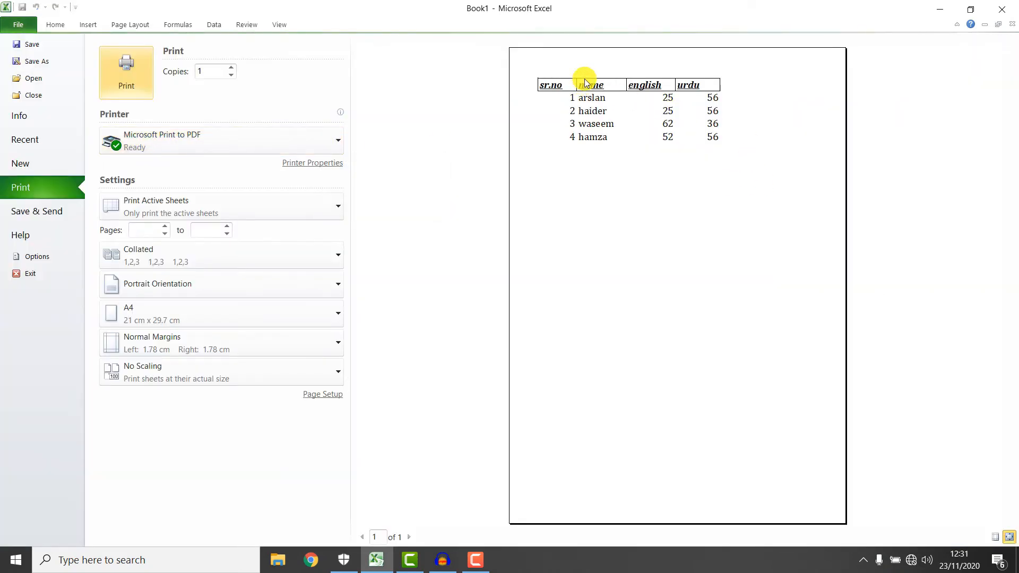
# Leave the Print backstage view and go back to Sheet1 via the Home tab.
pyautogui.moveTo(533, 75)
pyautogui.mouseDown()
pyautogui.moveTo(610, 96)
pyautogui.moveTo(730, 99)
pyautogui.mouseUp()
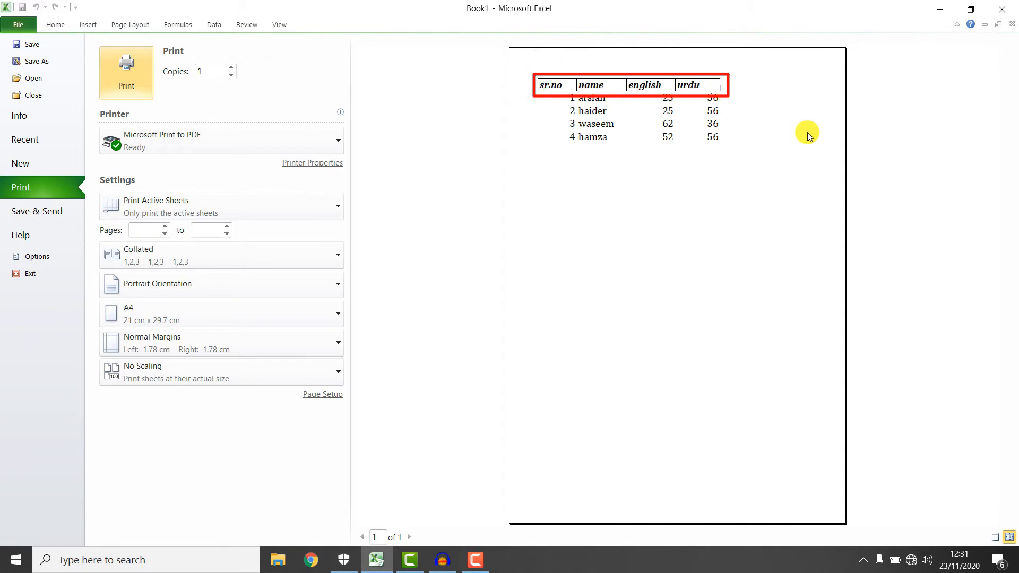
pyautogui.click(61, 23)
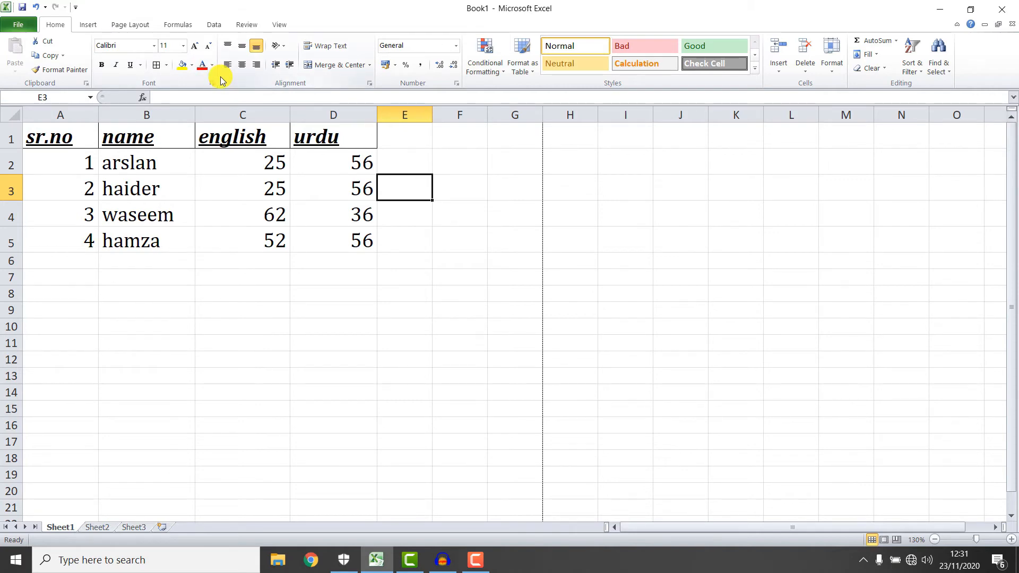
# Fill header cells A1:D1 orange with white text.
pyautogui.moveTo(357, 140); pyautogui.dragTo(59, 137)
pyautogui.click(192, 65)
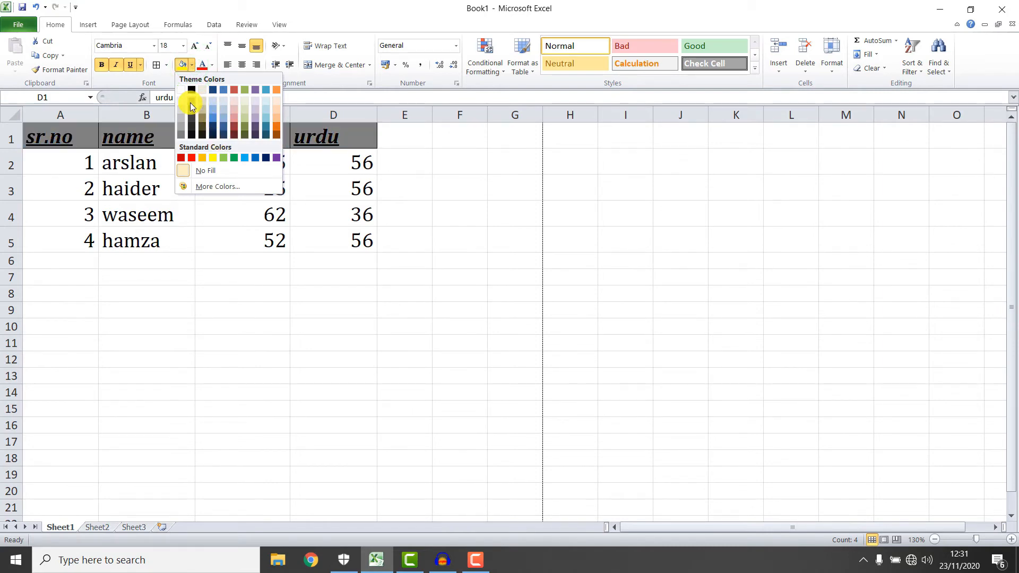
pyautogui.click(276, 125)
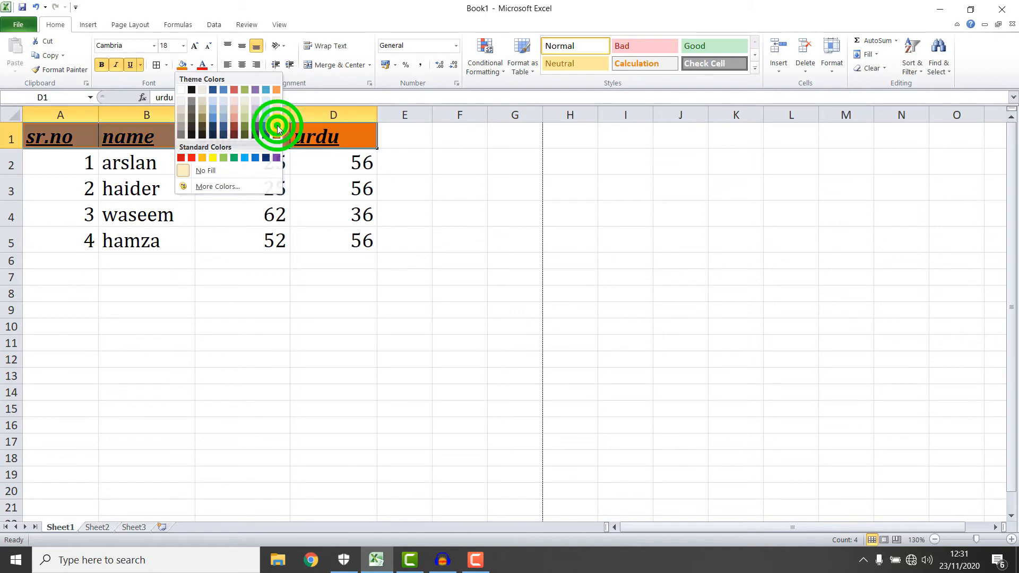
pyautogui.click(211, 65)
pyautogui.click(201, 105)
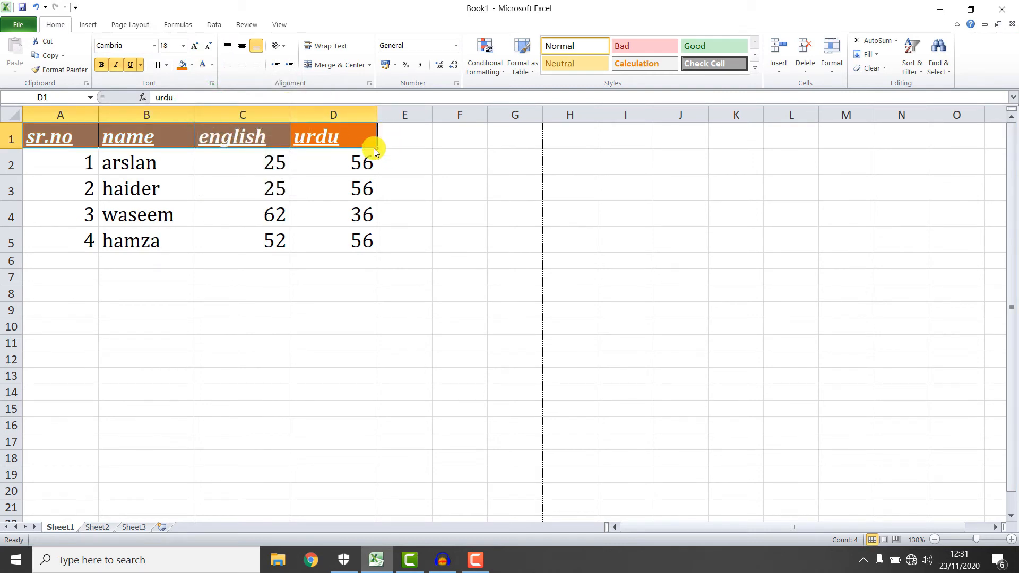
# Centre the header text horizontally and align it to the top.
pyautogui.click(241, 65)
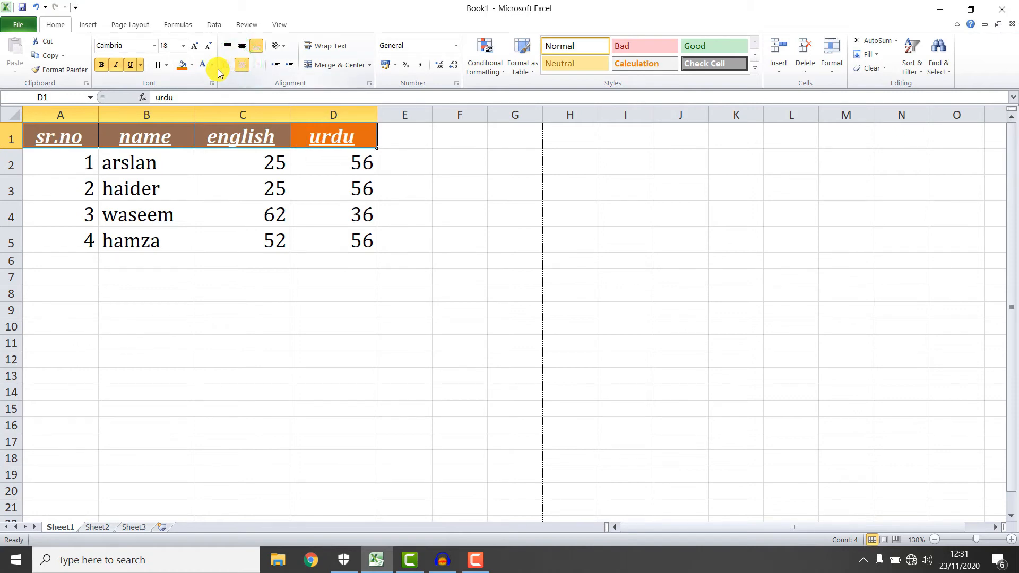
pyautogui.click(225, 44)
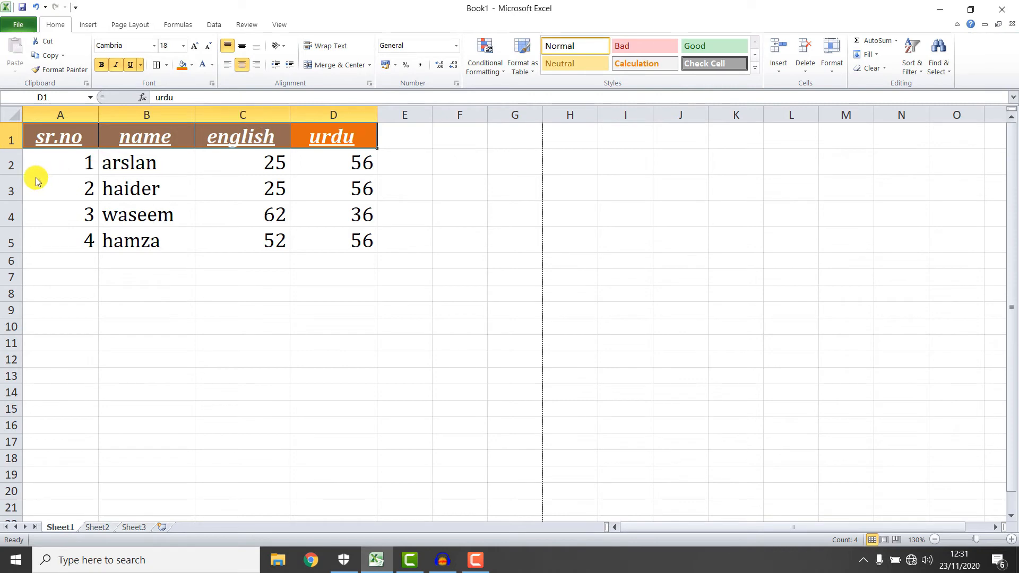
pyautogui.click(17, 150)
# Make row 1 taller and middle-align the headers, keeping them horizontally centred.
pyautogui.moveTo(18, 151); pyautogui.dragTo(18, 165)
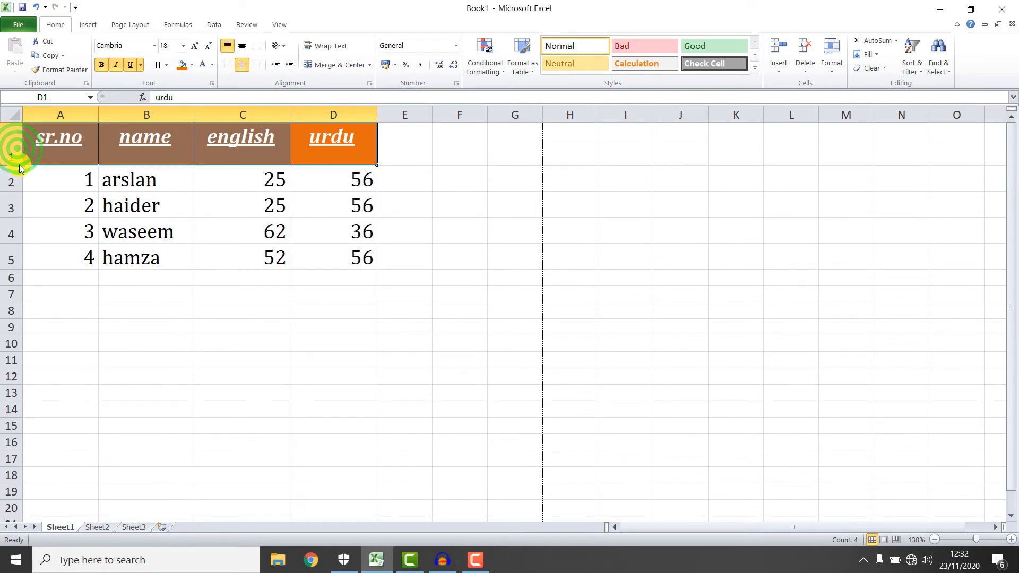
pyautogui.click(237, 49)
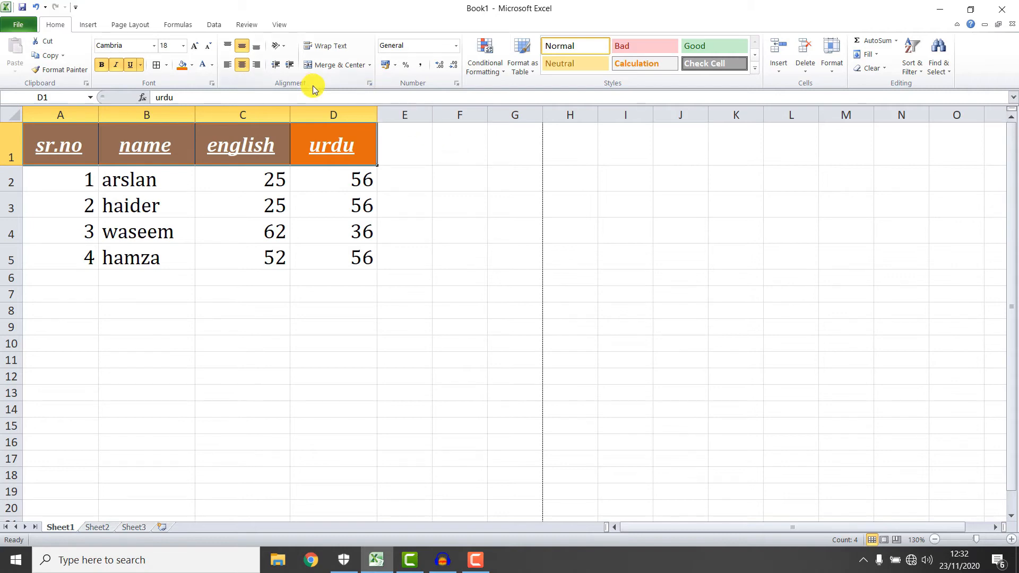
pyautogui.click(259, 64)
pyautogui.click(242, 64)
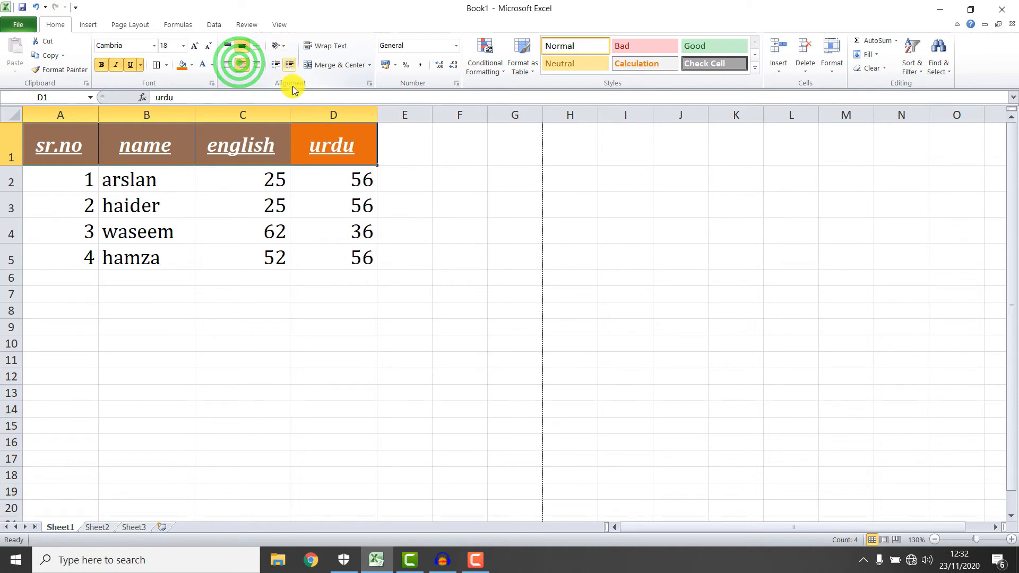
pyautogui.click(299, 4)
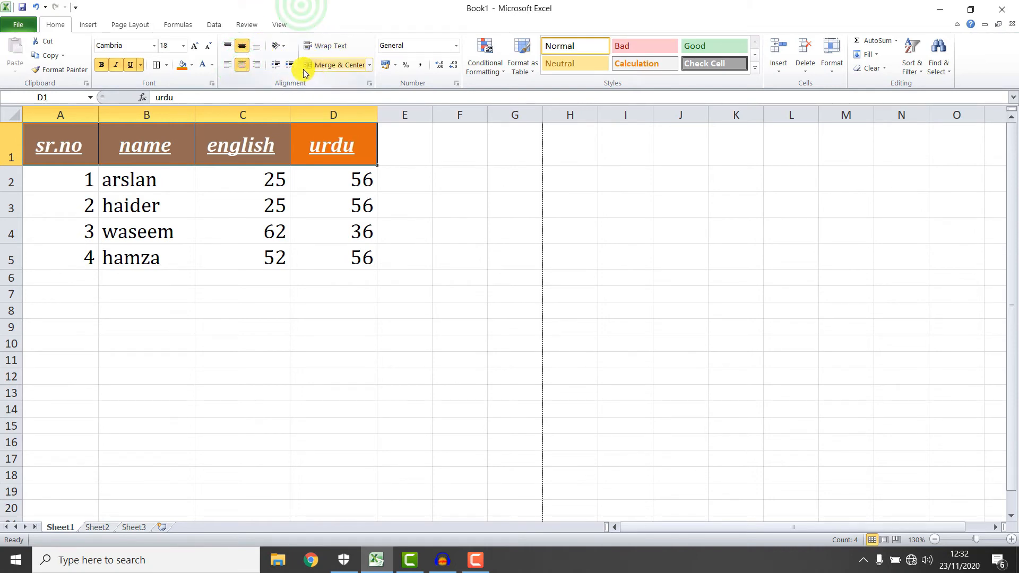
# Try the diagonal Angle Clockwise orientation on the headers, then undo it.
pyautogui.click(281, 46)
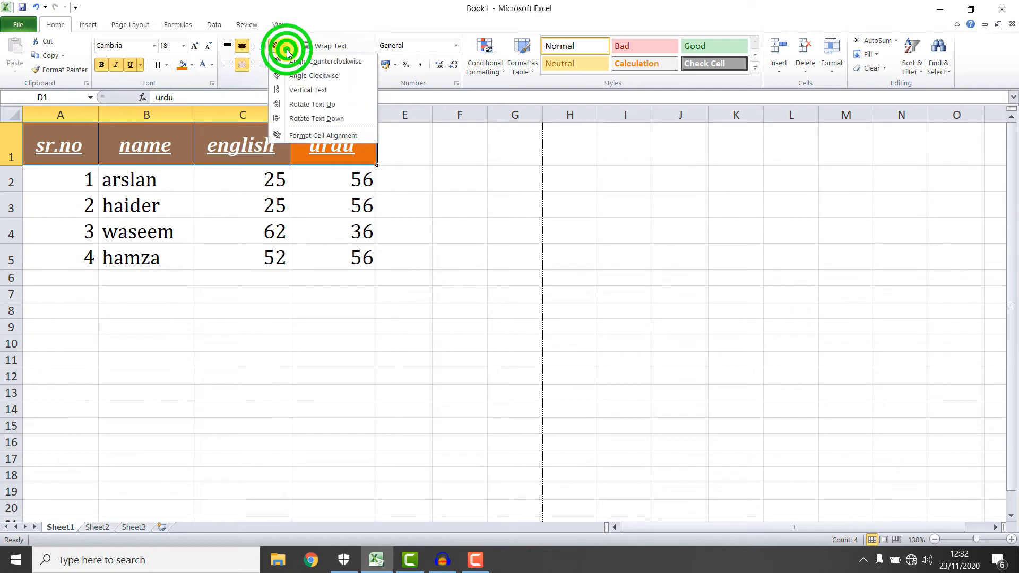
pyautogui.click(302, 76)
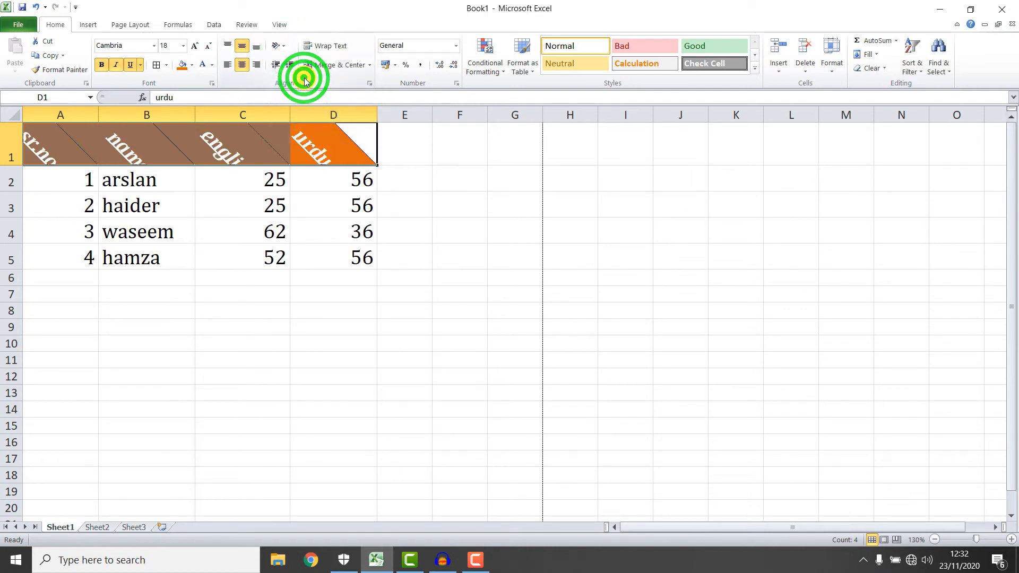
pyautogui.click(279, 46)
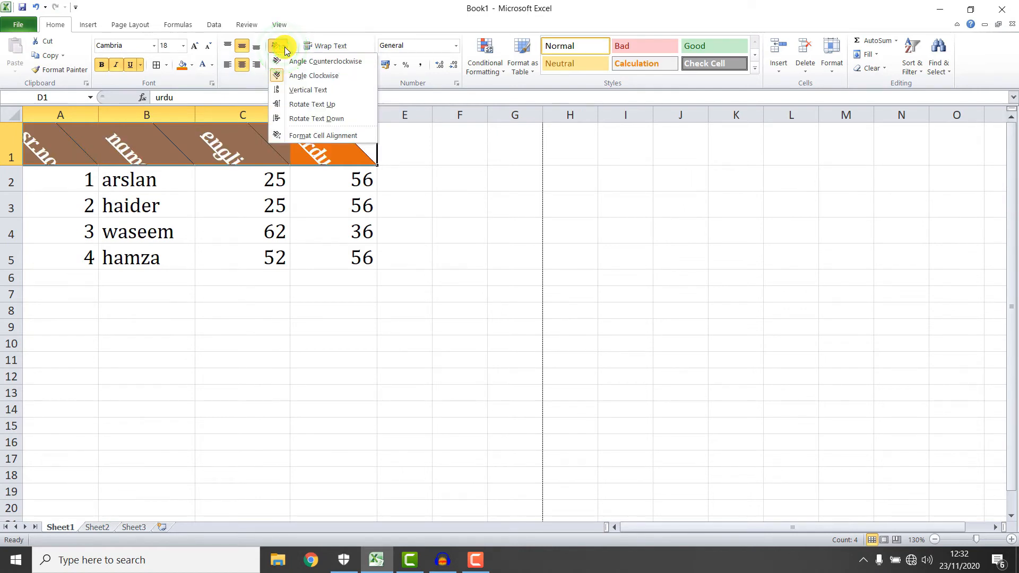
pyautogui.click(407, 132)
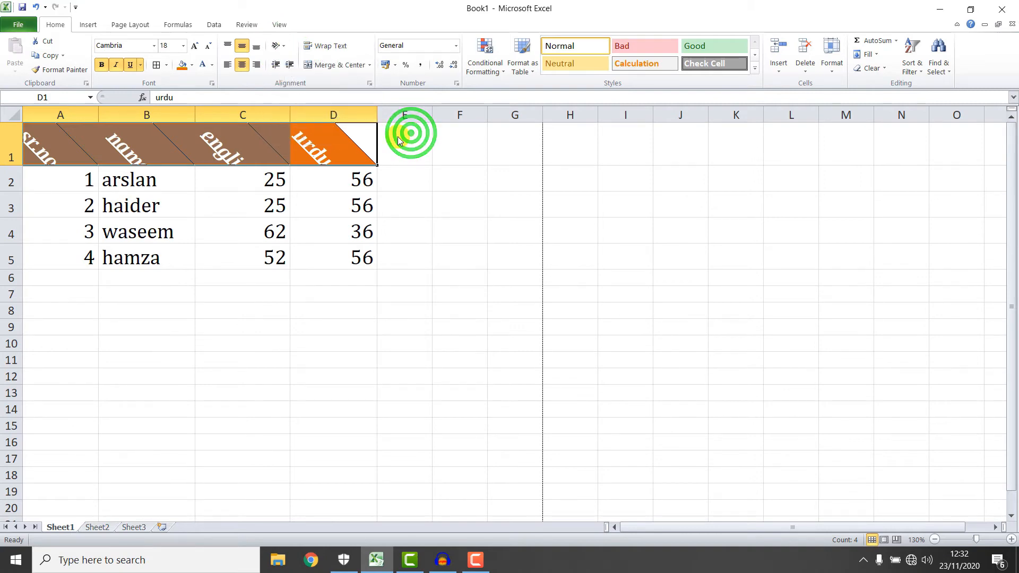
pyautogui.hotkey('ctrl', 'z')
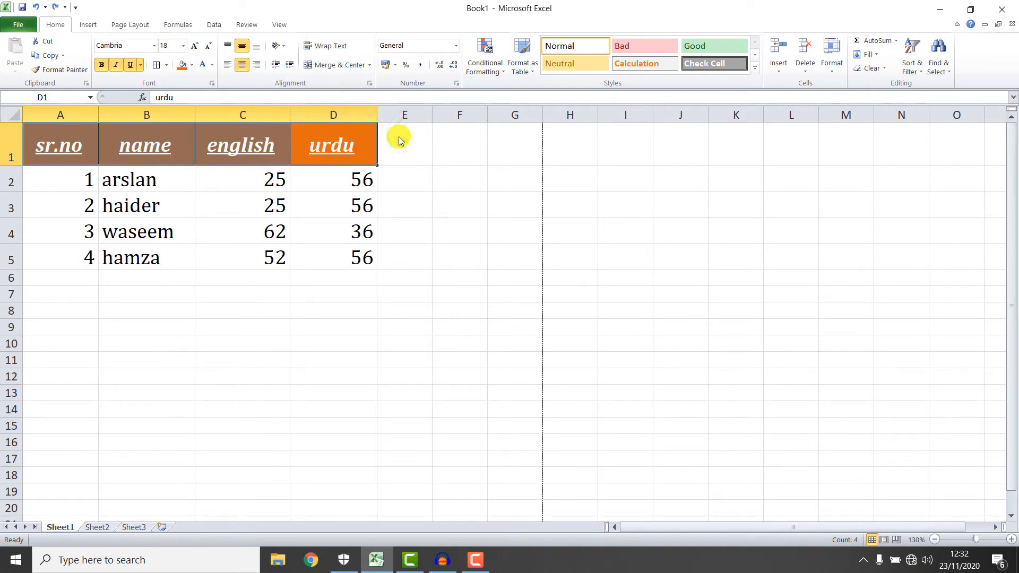
# Test left alignment and the indent buttons on the headers, then centre them again.
pyautogui.click(274, 64)
pyautogui.click(290, 64)
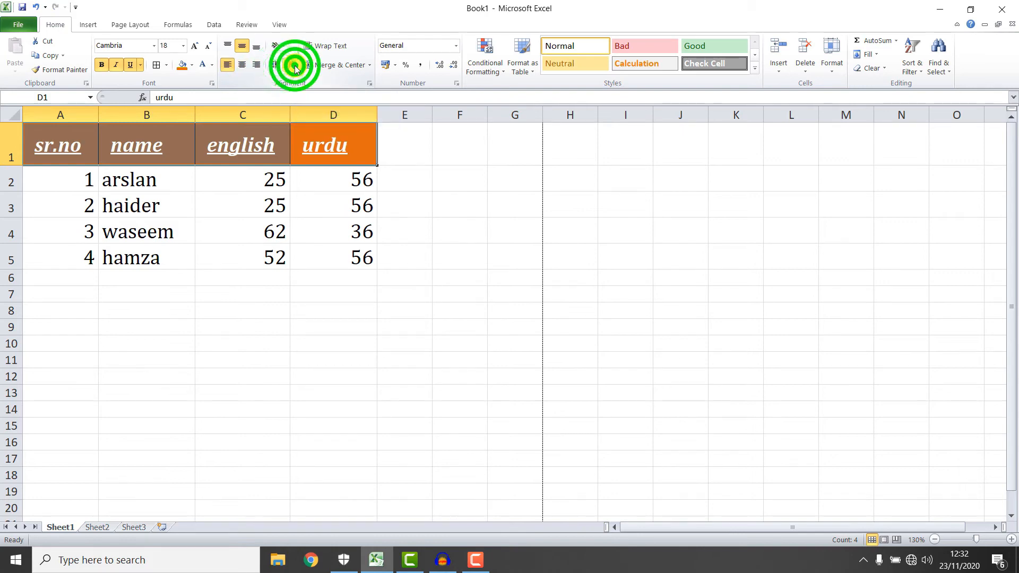
pyautogui.click(276, 65)
pyautogui.click(291, 66)
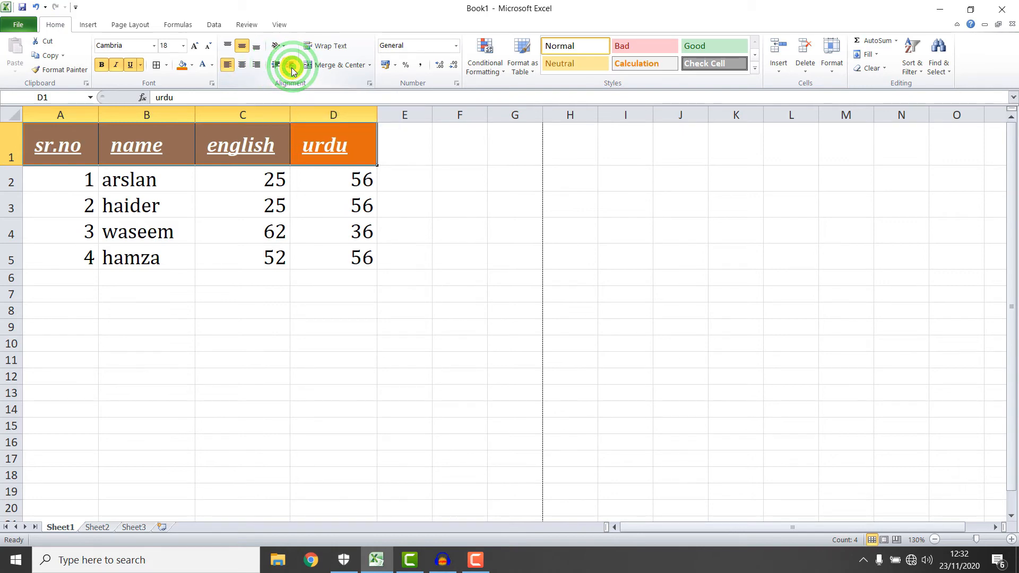
pyautogui.click(275, 64)
pyautogui.click(290, 65)
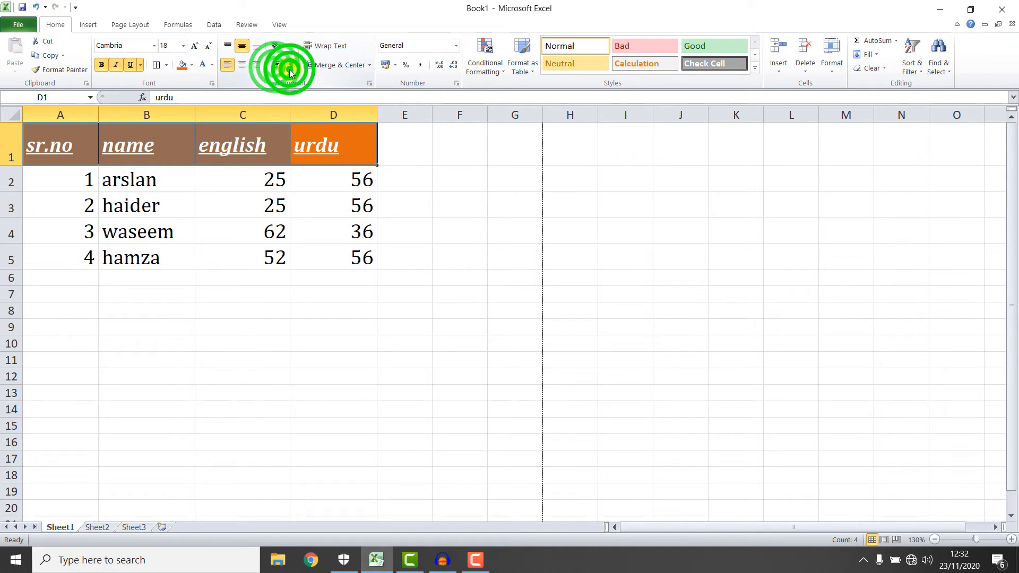
pyautogui.click(241, 66)
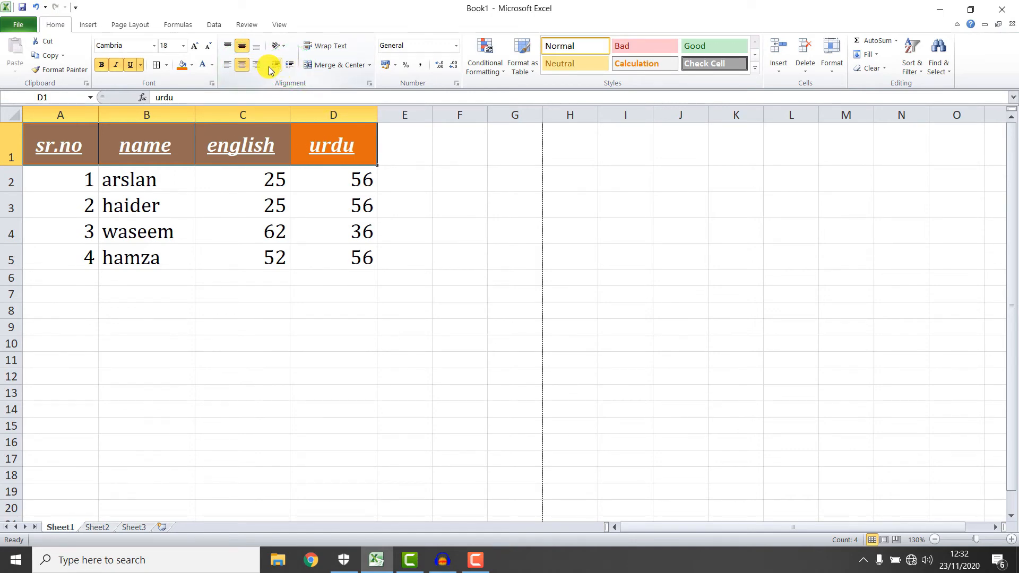
pyautogui.moveTo(262, 57); pyautogui.dragTo(306, 75)
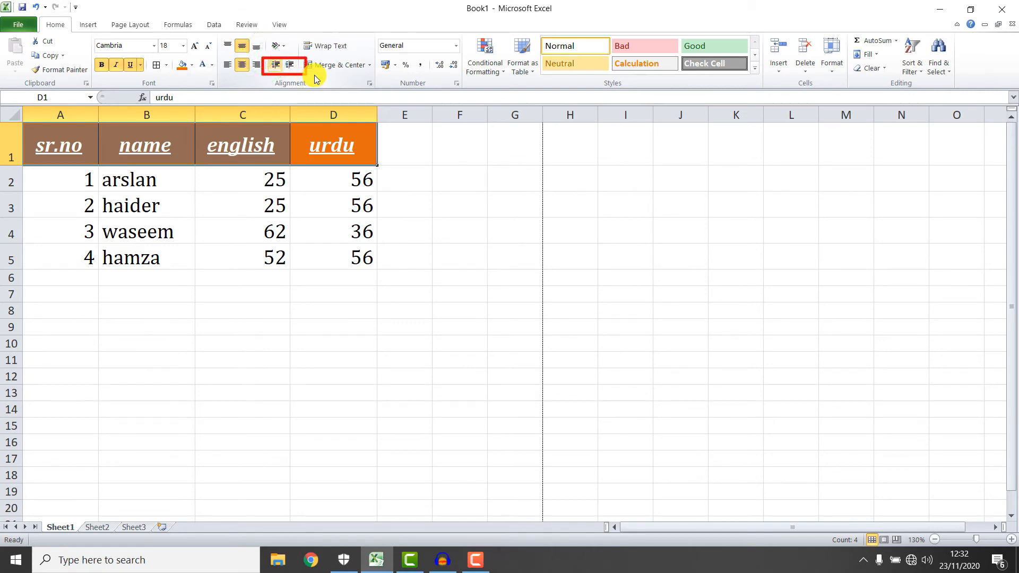
pyautogui.press('Escape')
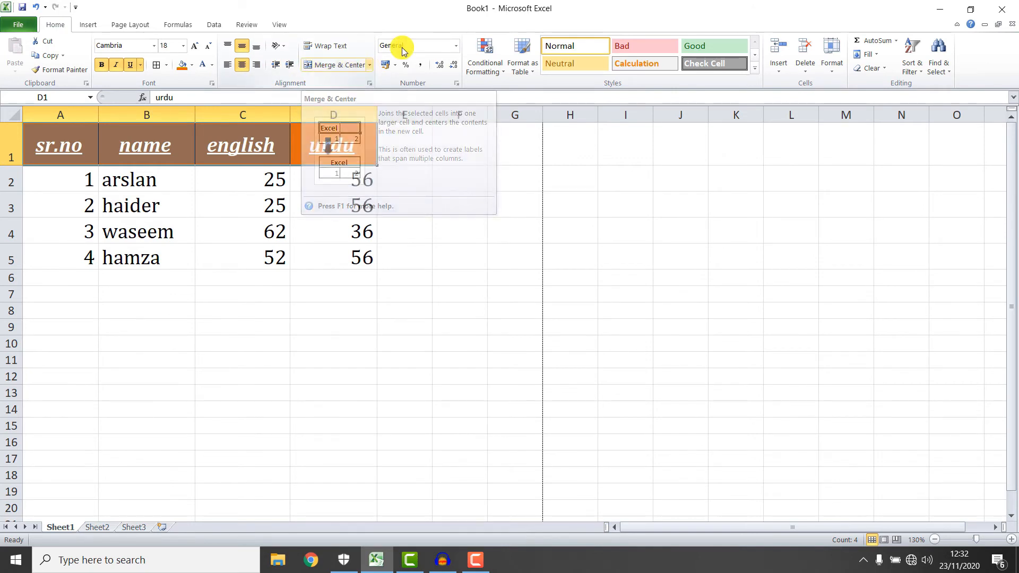
# Enter a student's full name as trial text in empty cell I8.
pyautogui.click(574, 251)
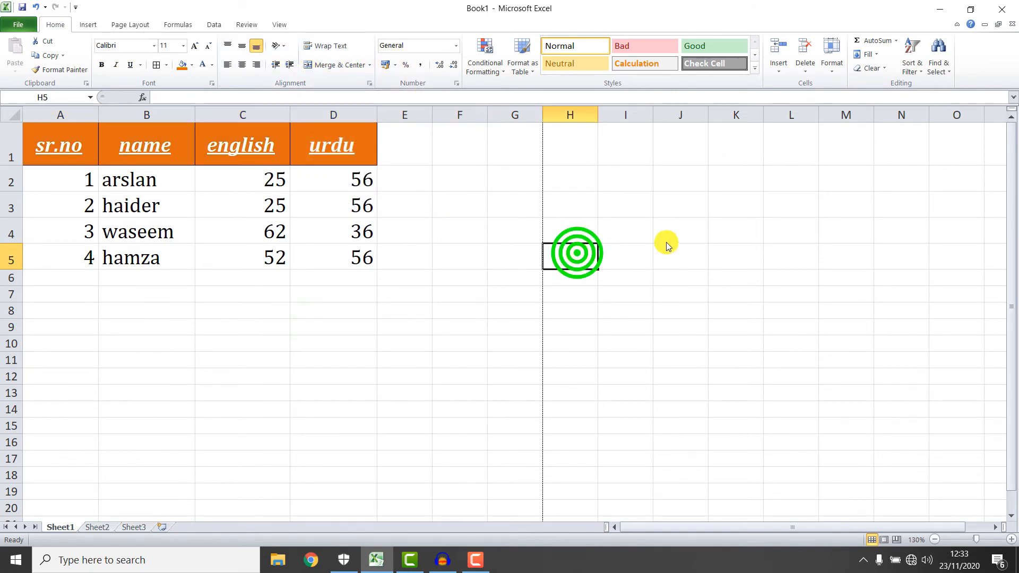
pyautogui.click(639, 223)
pyautogui.click(640, 308)
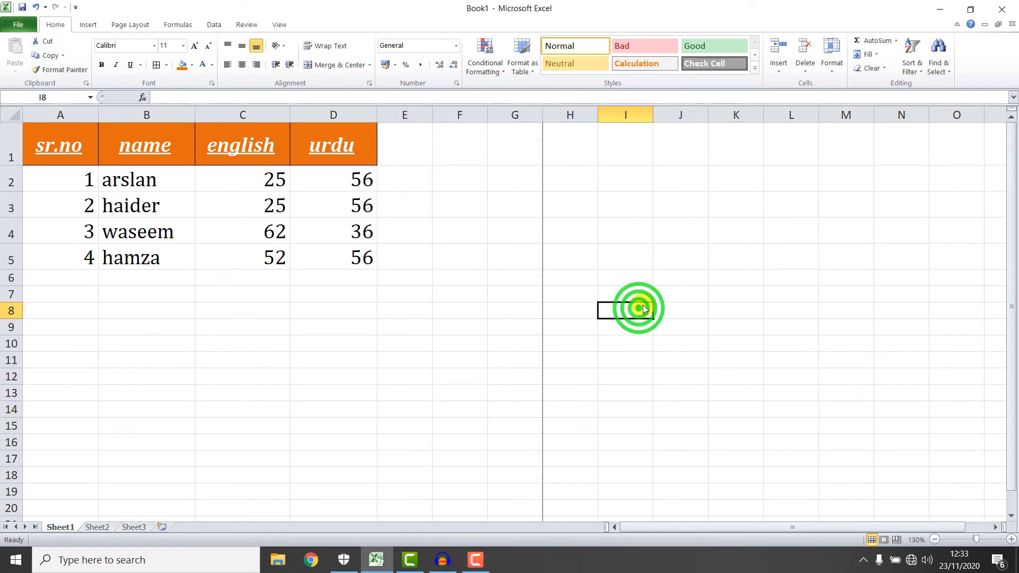
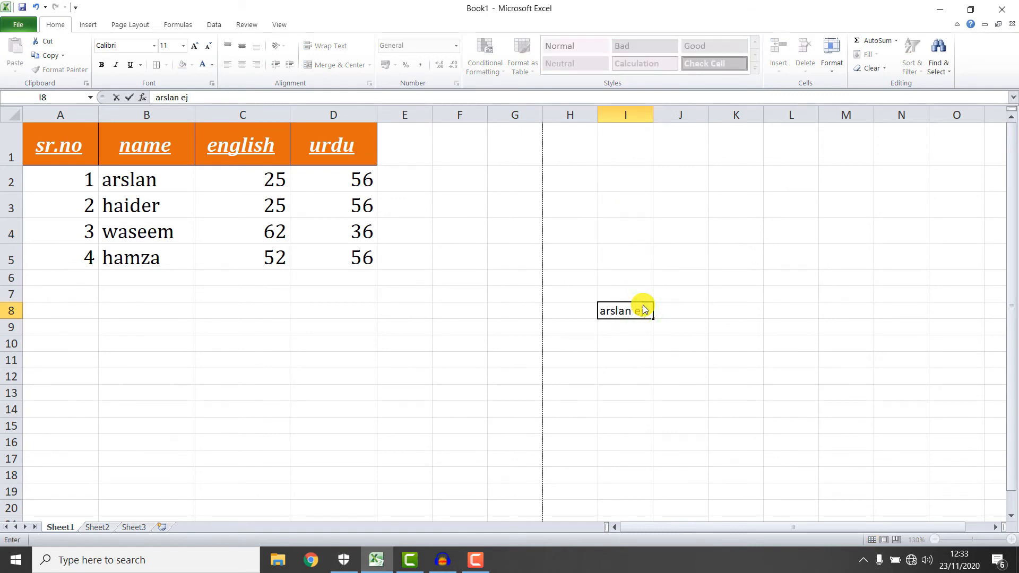
pyautogui.click(662, 328)
pyautogui.click(642, 310)
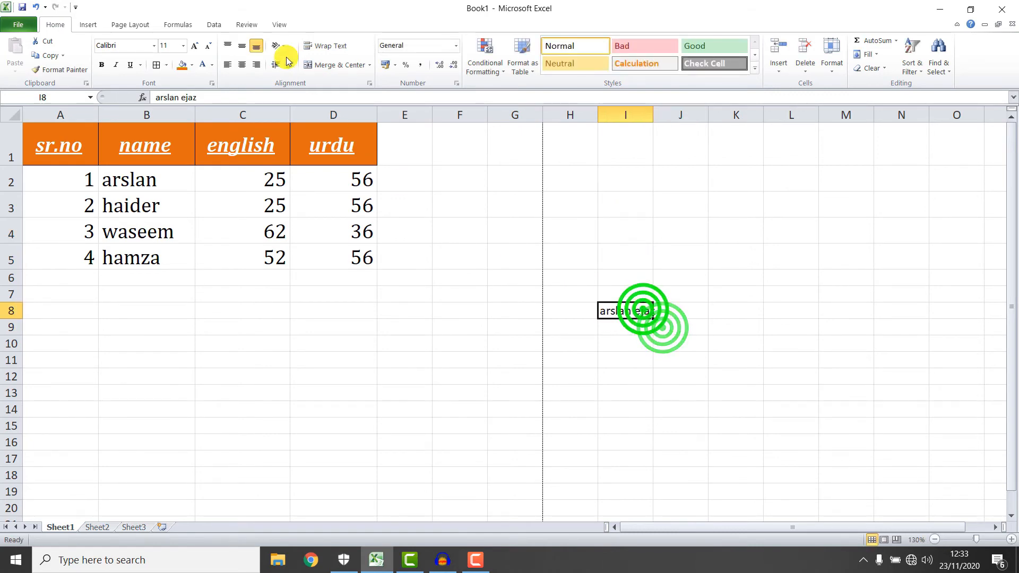
# Enlarge the I8 text and turn on Wrap Text for it.
pyautogui.click(194, 45)
pyautogui.click(631, 361)
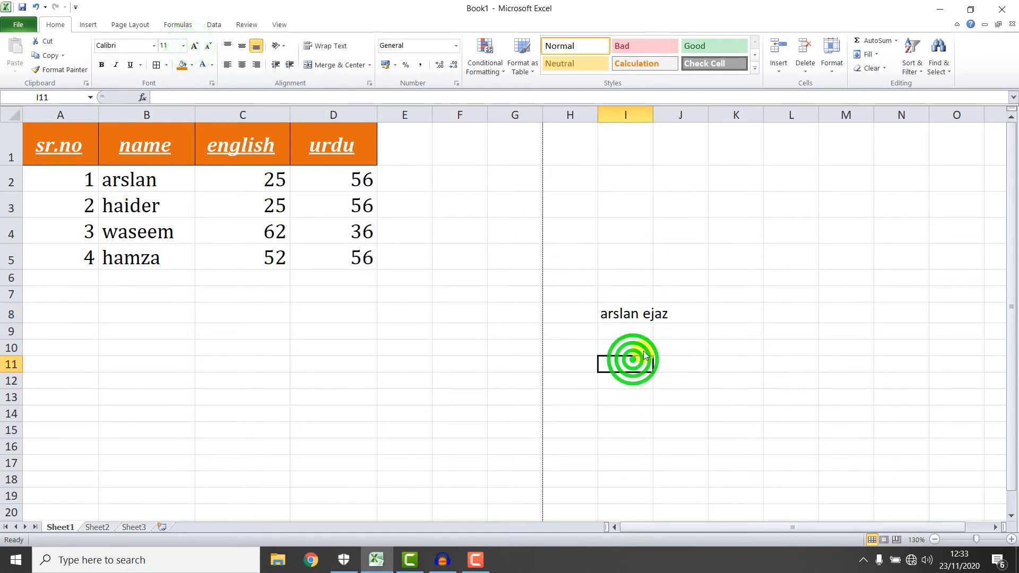
pyautogui.click(640, 316)
pyautogui.click(332, 47)
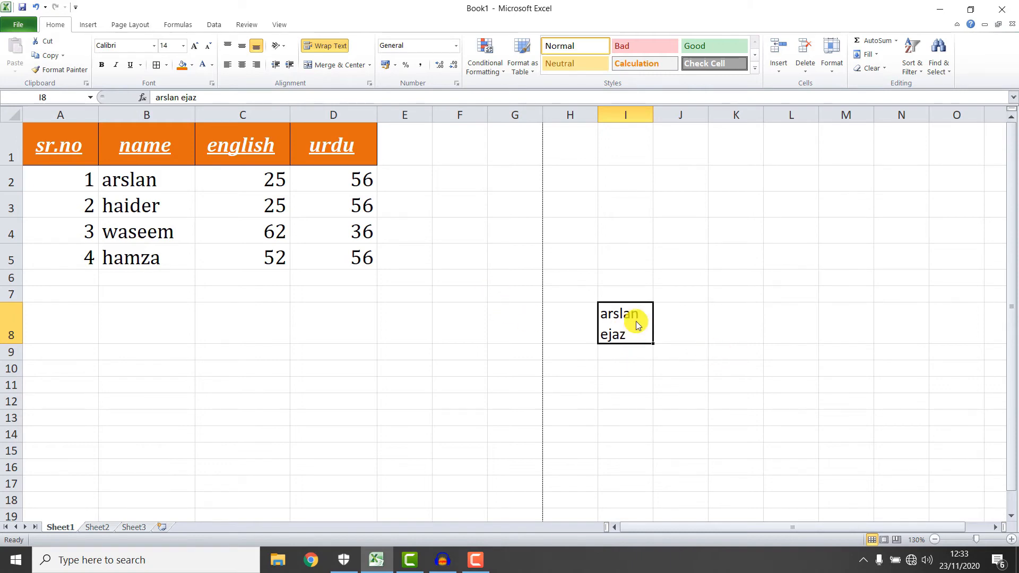
# Centre I8, clear its contents and switch Wrap Text off, then select D1.
pyautogui.click(241, 65)
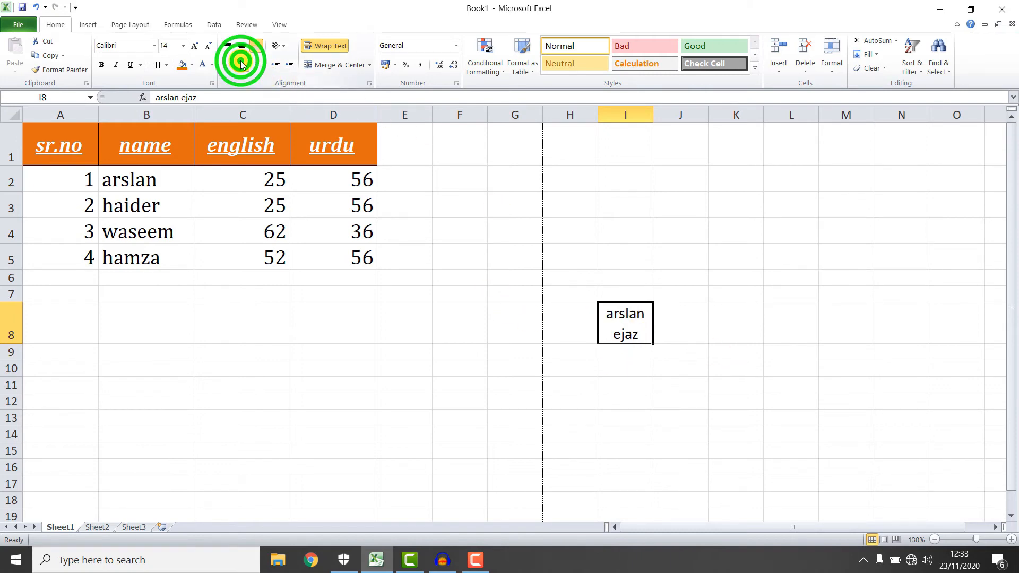
pyautogui.press('Delete')
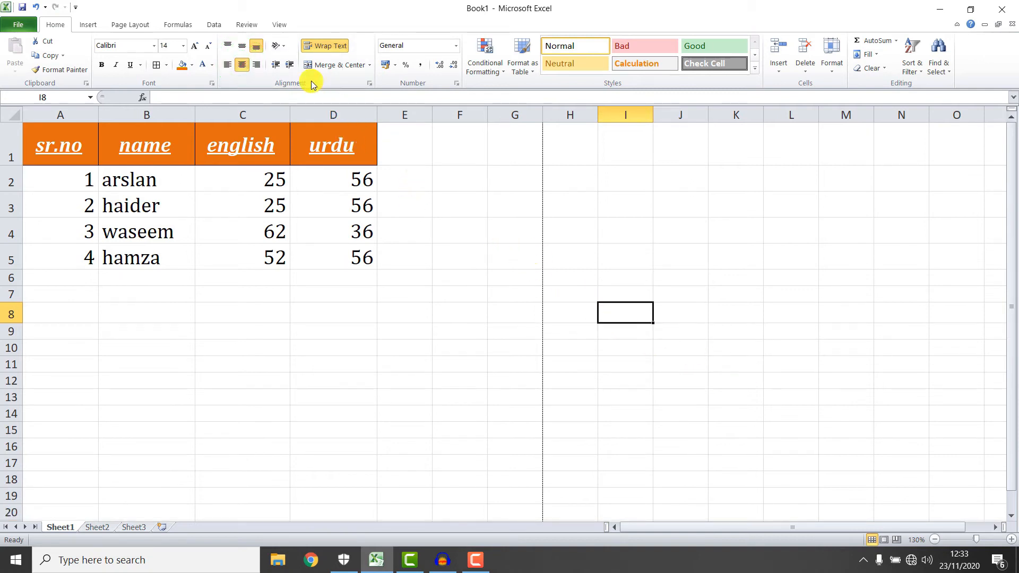
pyautogui.click(329, 47)
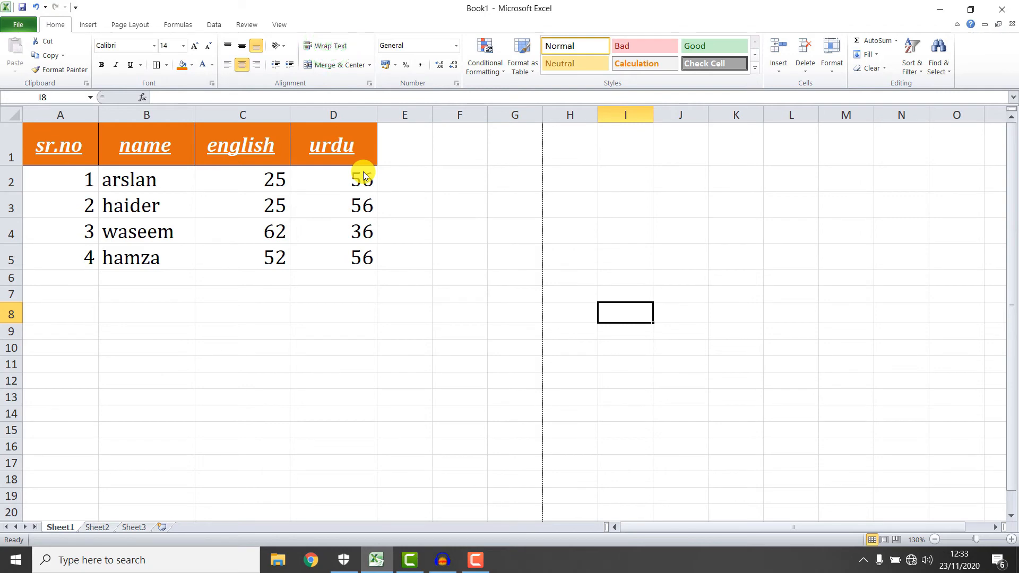
pyautogui.click(334, 136)
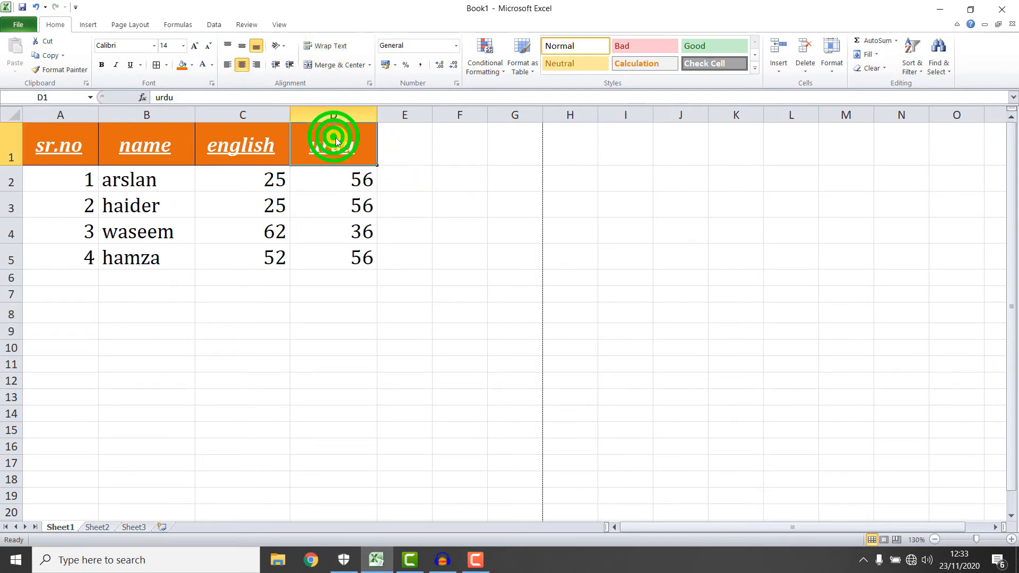
pyautogui.click(624, 278)
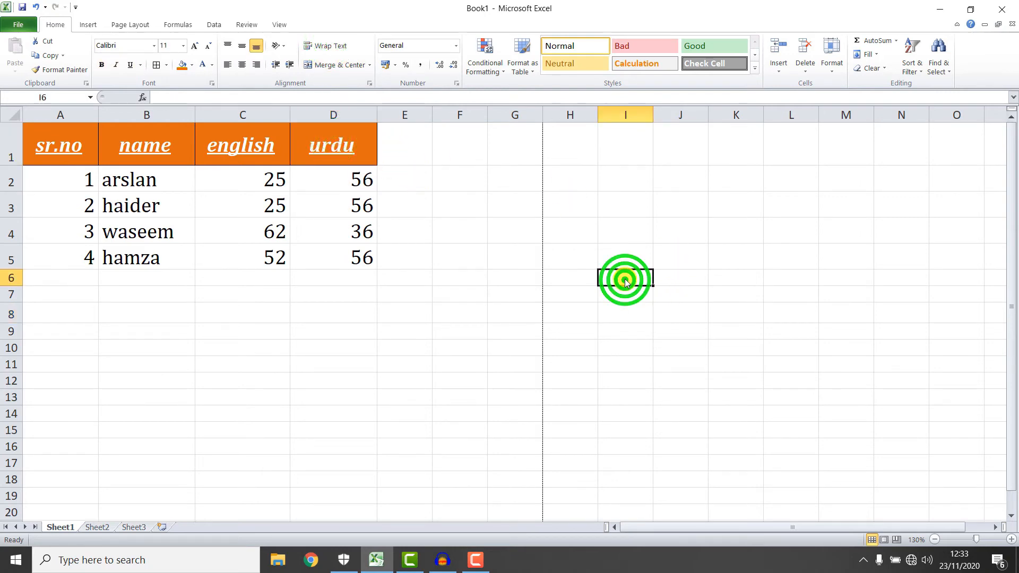
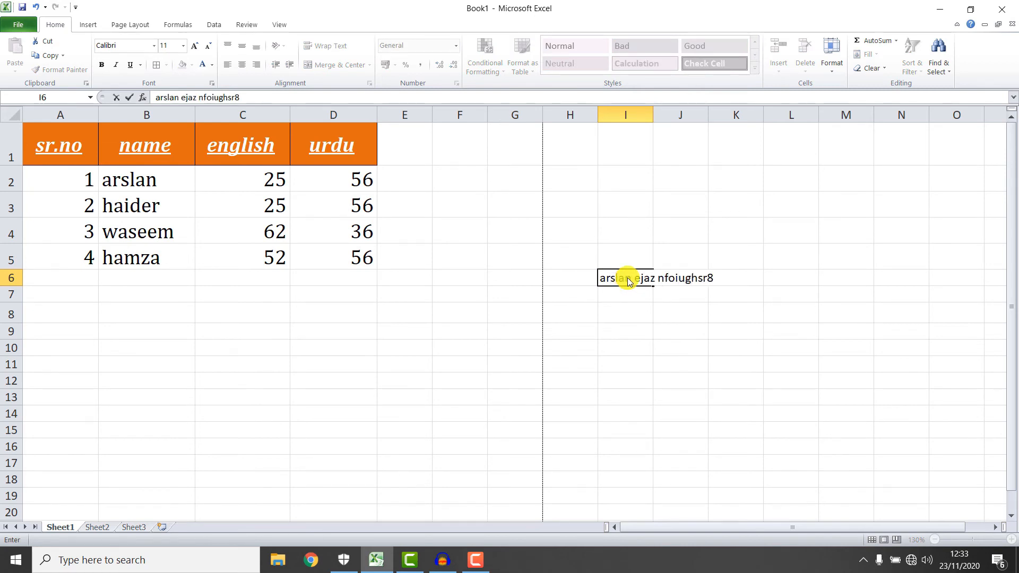
pyautogui.click(770, 318)
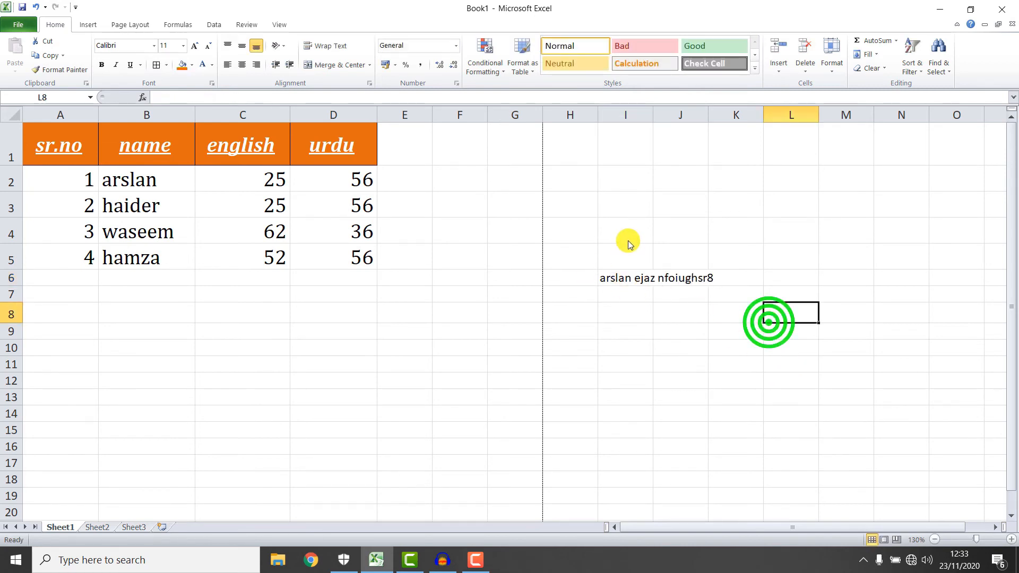
pyautogui.moveTo(608, 284); pyautogui.dragTo(667, 277)
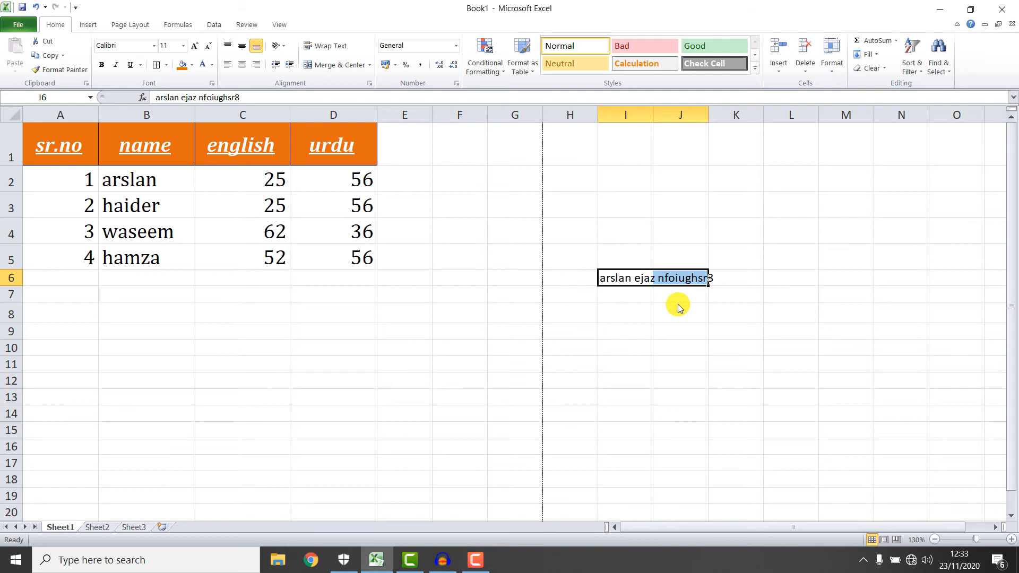
pyautogui.click(723, 313)
pyautogui.moveTo(605, 277); pyautogui.dragTo(713, 279)
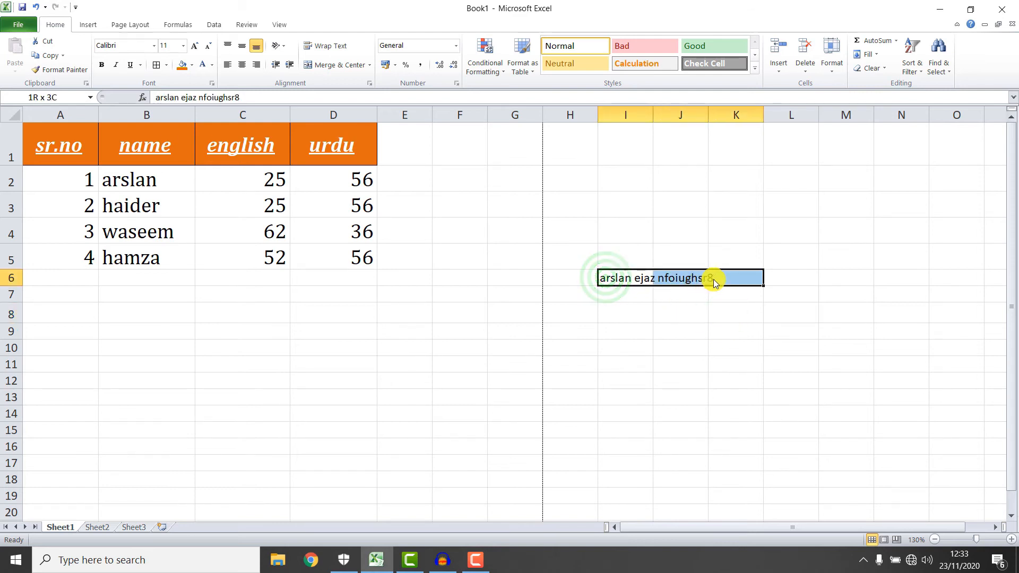
pyautogui.click(369, 64)
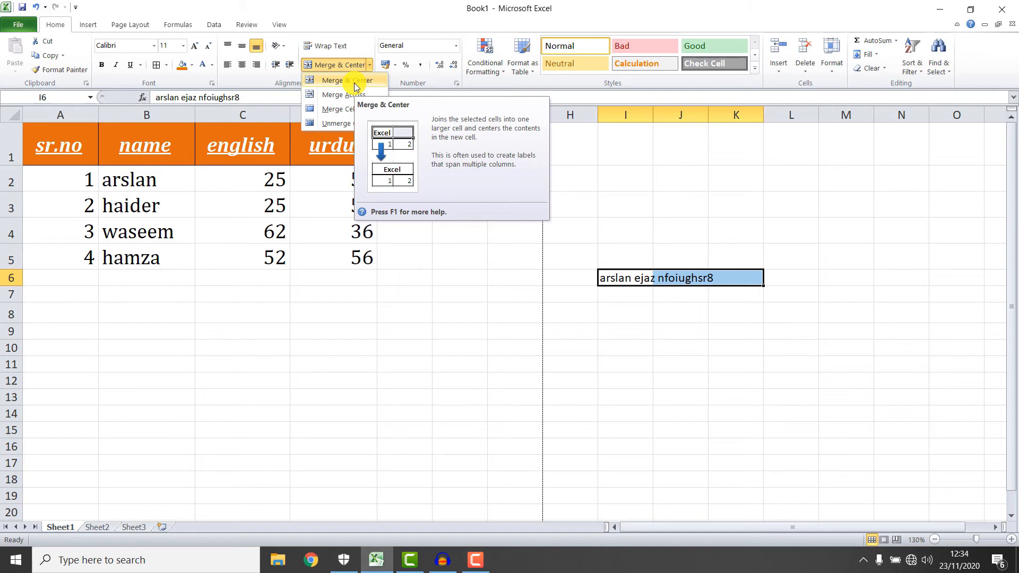
pyautogui.click(355, 81)
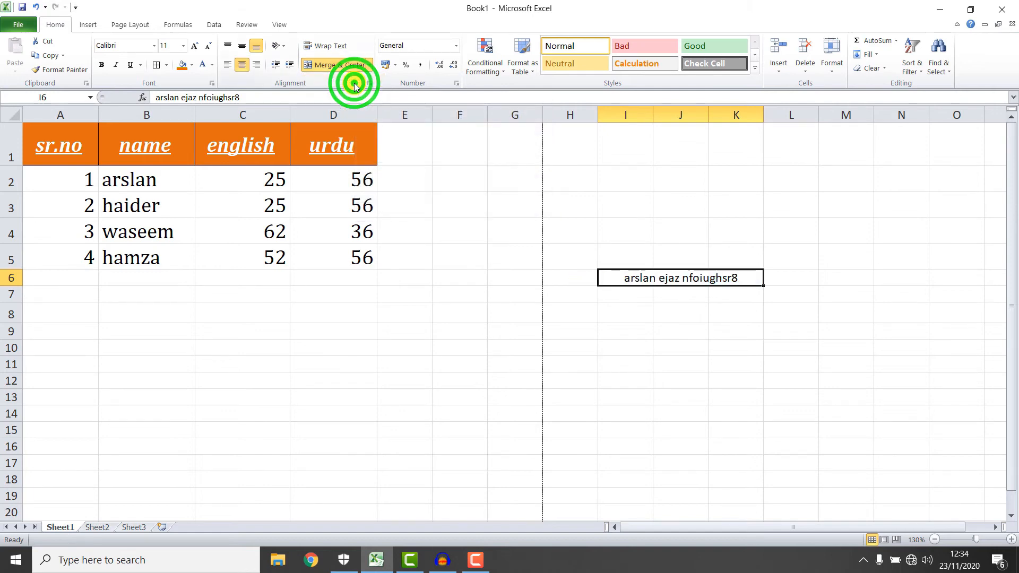
pyautogui.click(369, 64)
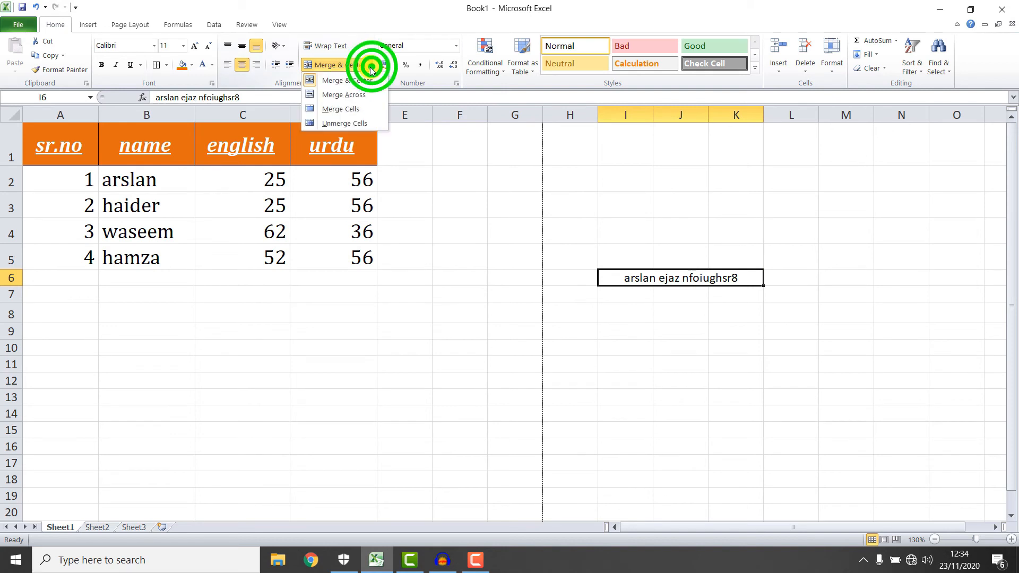
pyautogui.click(364, 94)
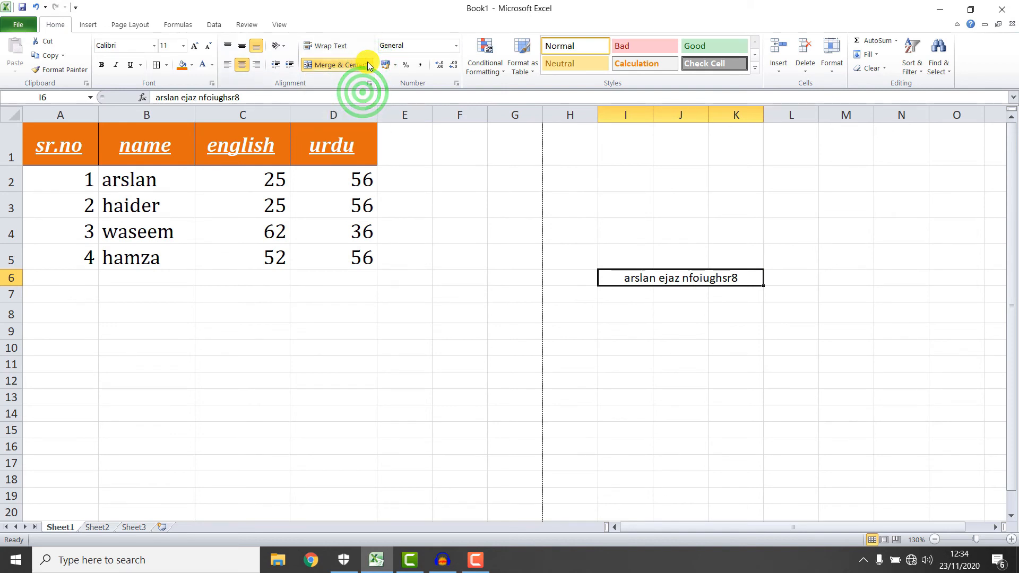
pyautogui.click(370, 64)
pyautogui.click(364, 95)
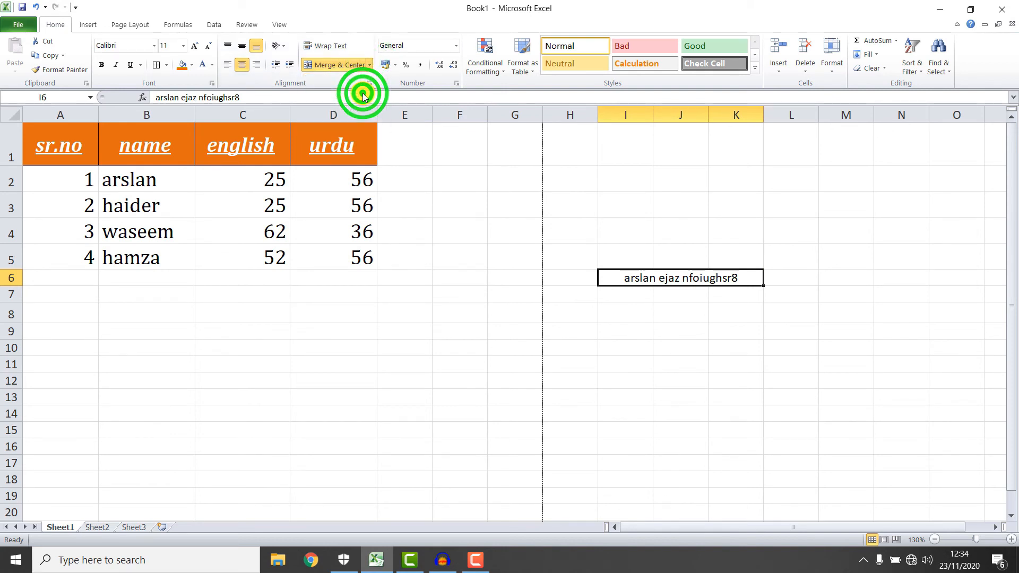
pyautogui.click(370, 64)
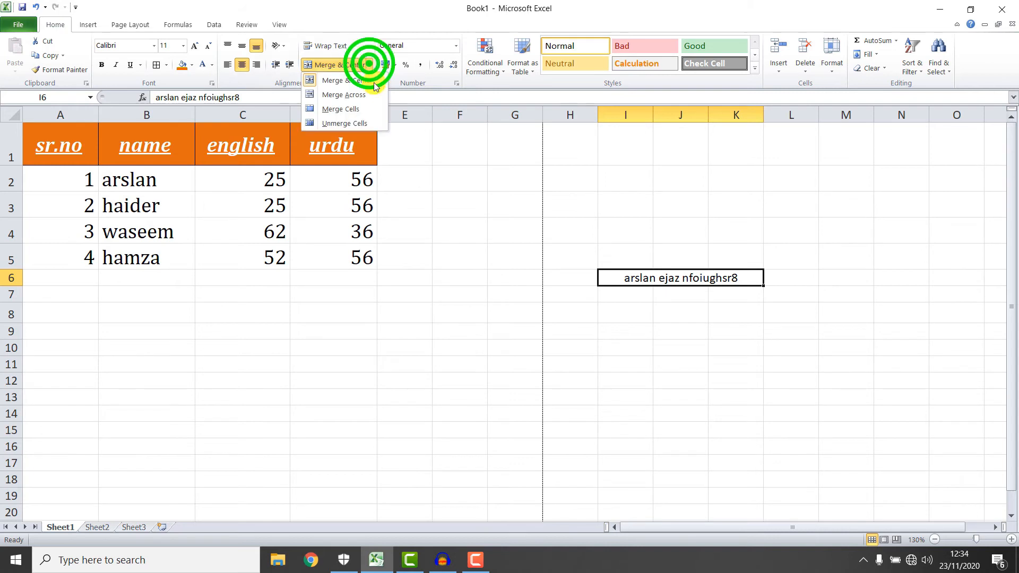
pyautogui.click(364, 123)
pyautogui.click(669, 310)
pyautogui.click(656, 281)
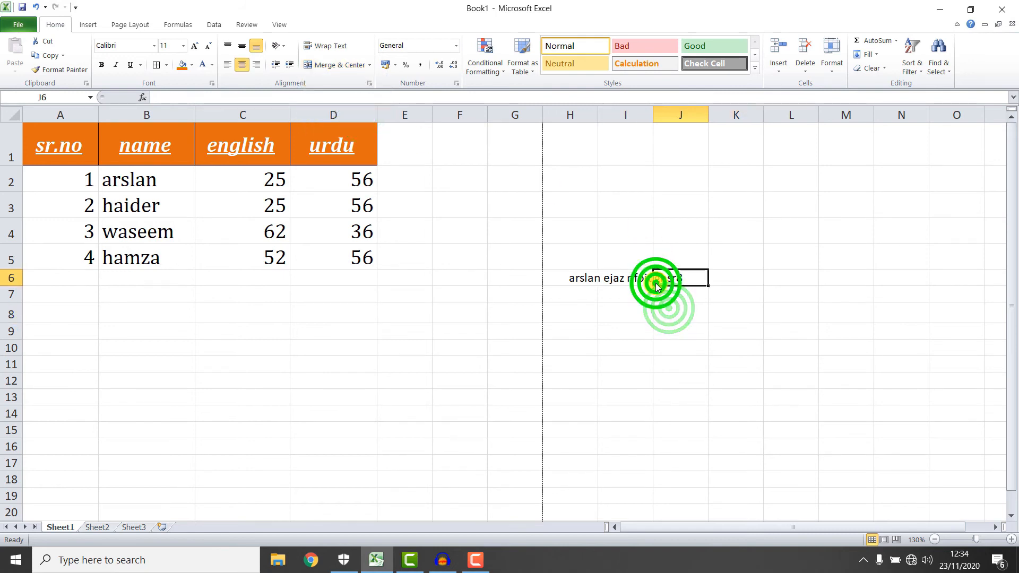
pyautogui.click(611, 282)
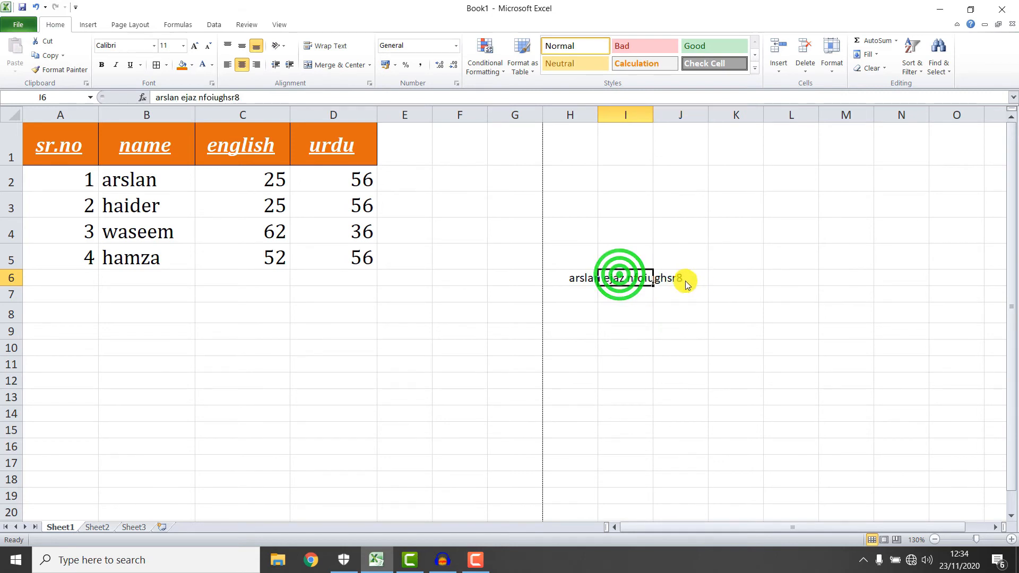
pyautogui.moveTo(673, 280); pyautogui.dragTo(527, 276)
pyautogui.press('Delete')
pyautogui.click(670, 343)
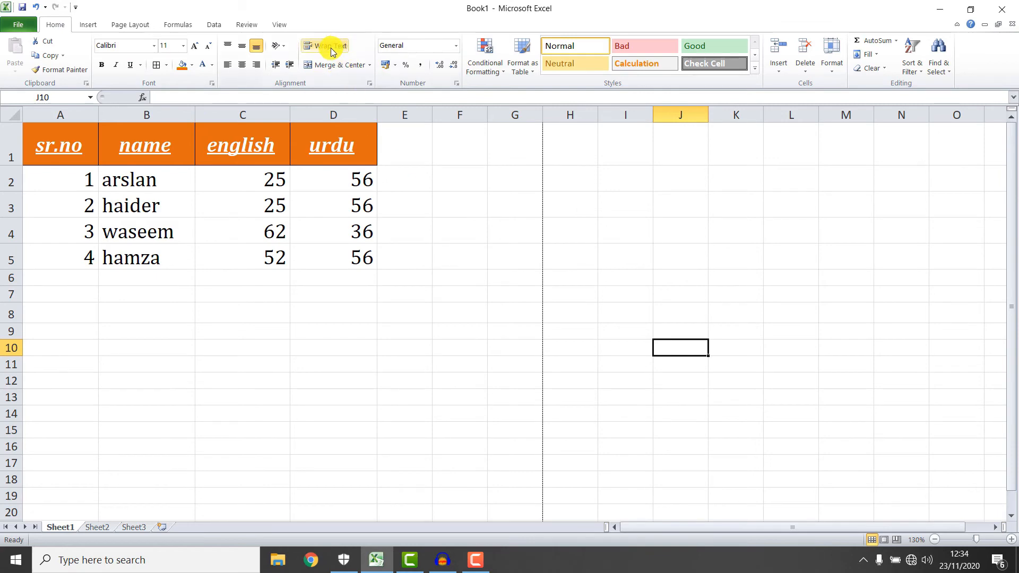
pyautogui.moveTo(5, 34)
pyautogui.mouseDown()
pyautogui.moveTo(346, 94)
pyautogui.moveTo(372, 87)
pyautogui.mouseUp()
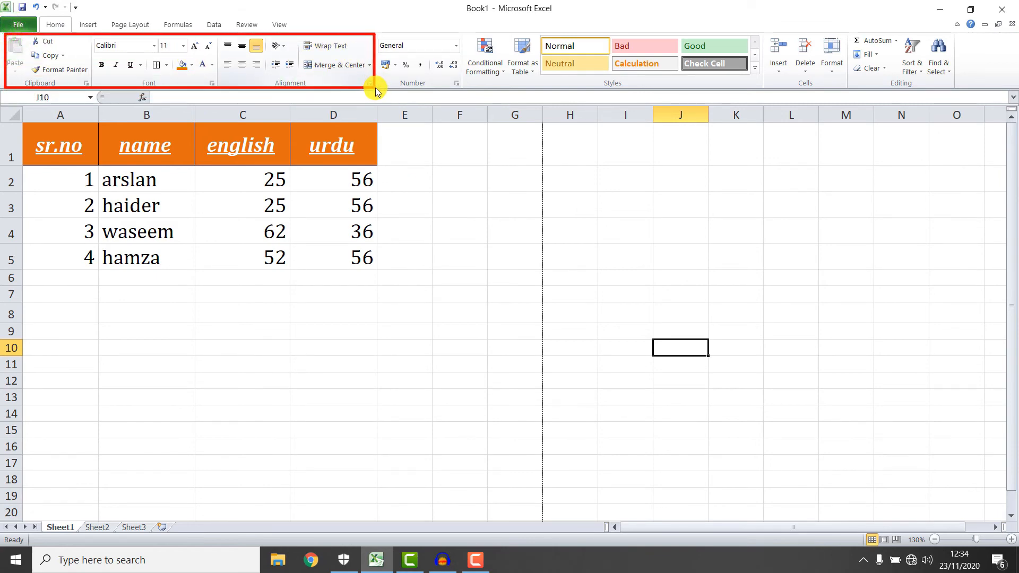
pyautogui.press('Escape')
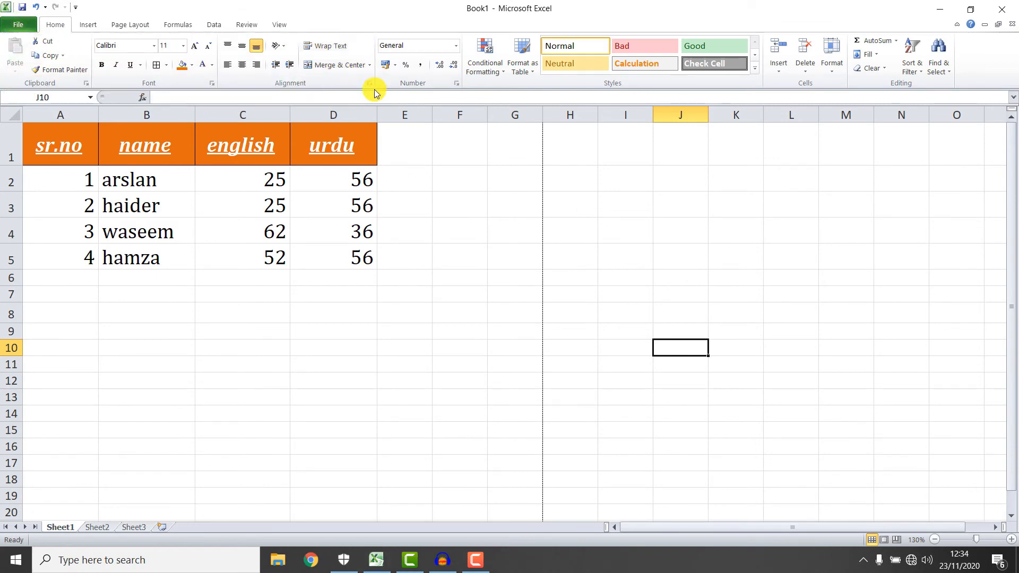
# Select the urdu marks D2:D5 and browse the number format list without changing it.
pyautogui.click(407, 48)
pyautogui.moveTo(360, 178); pyautogui.dragTo(363, 258)
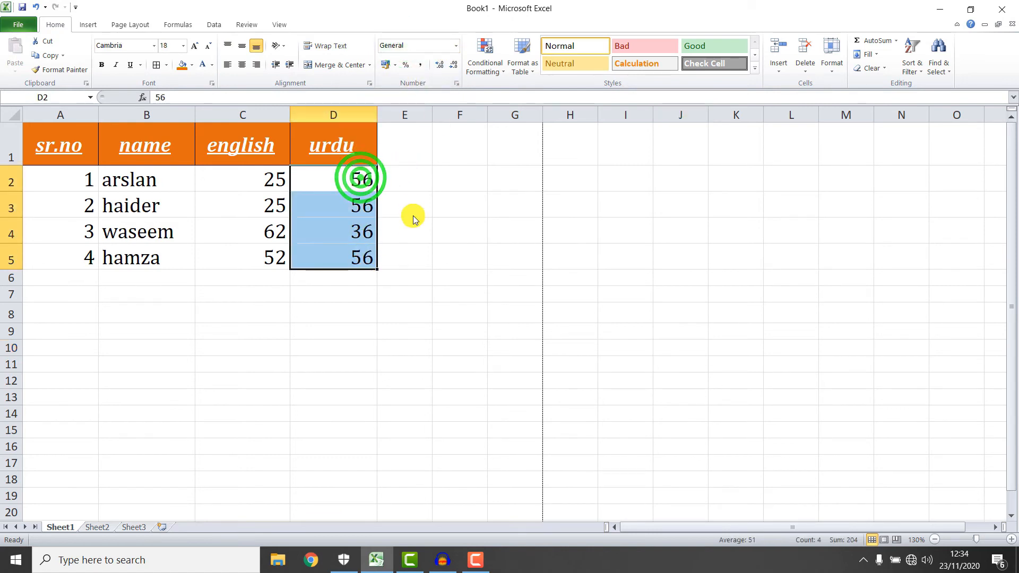
pyautogui.click(456, 46)
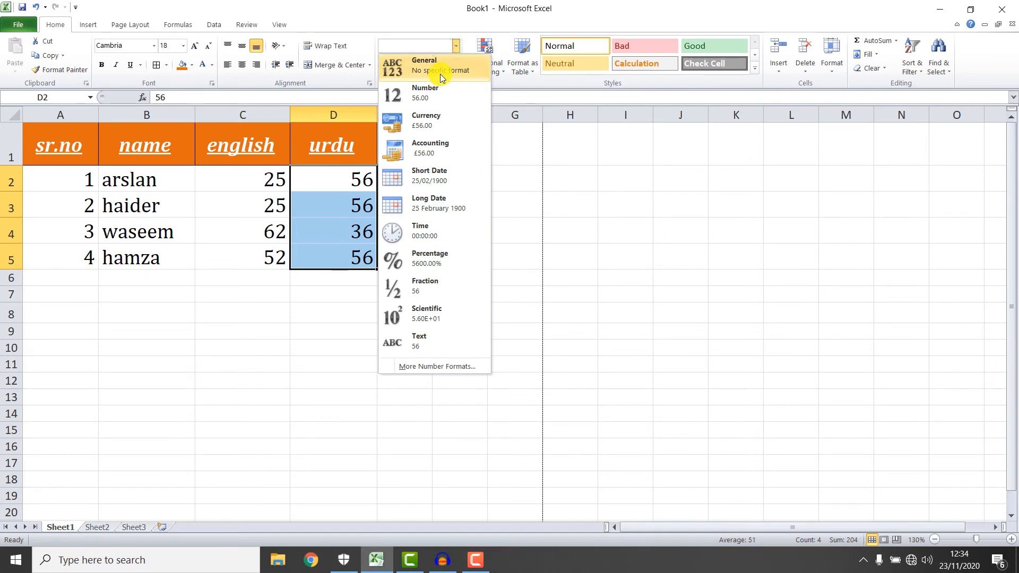
pyautogui.click(605, 192)
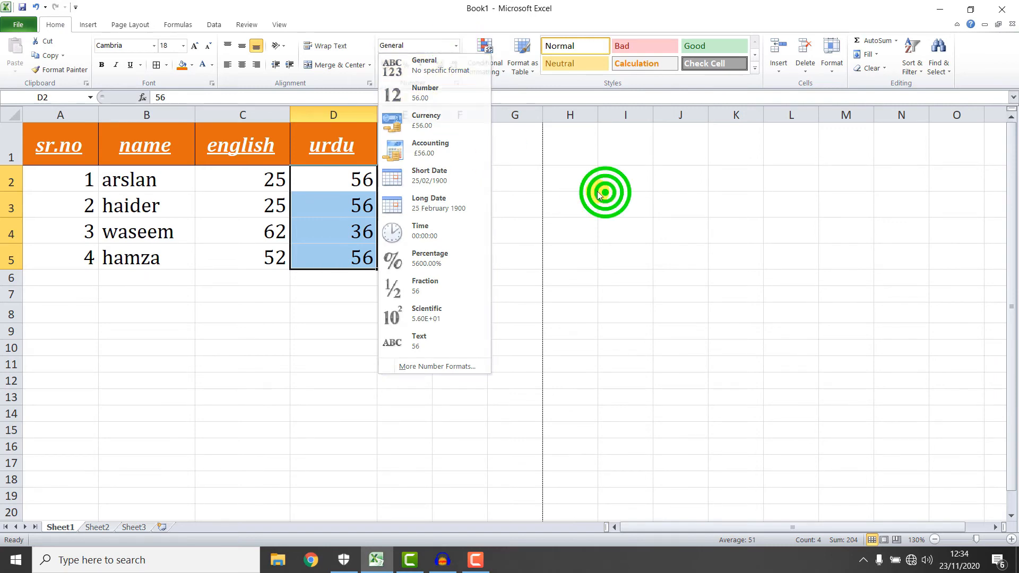
# Enter 0 in J5 and 01 in J6, which Excel stores as 1.
pyautogui.click(488, 155)
pyautogui.click(661, 262)
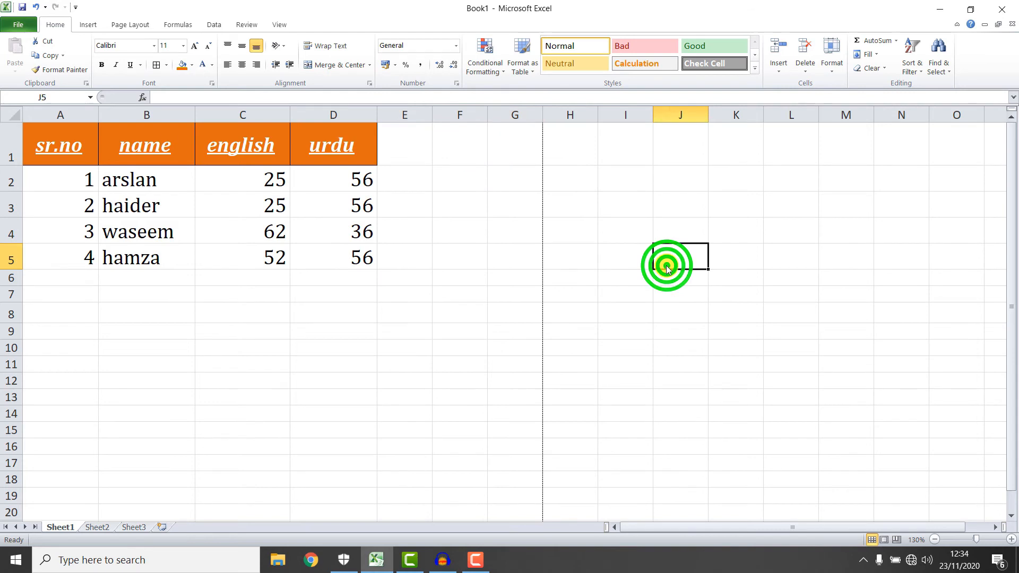
pyautogui.write('0')
pyautogui.click(680, 279)
pyautogui.write('01')
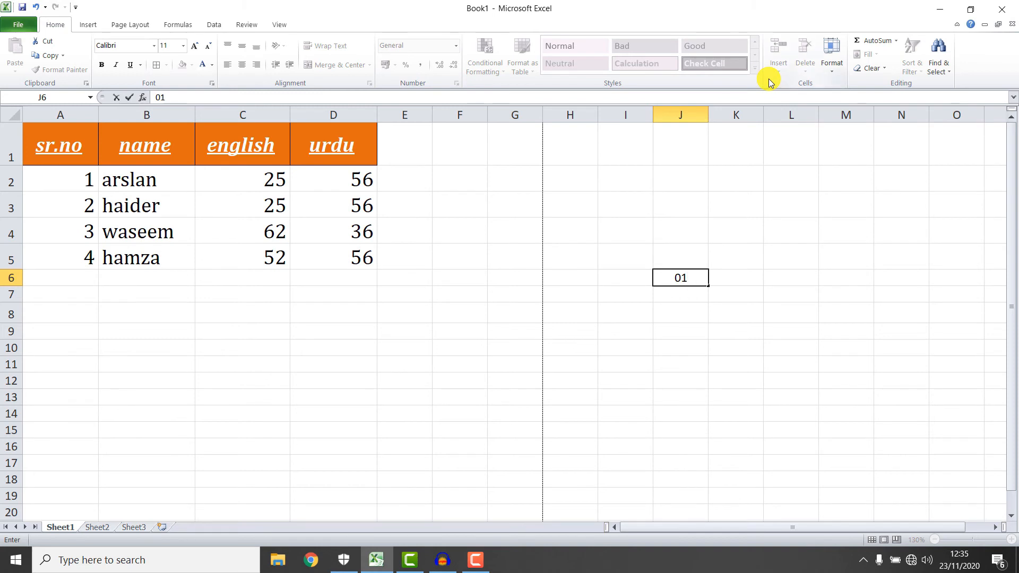
pyautogui.press('Return')
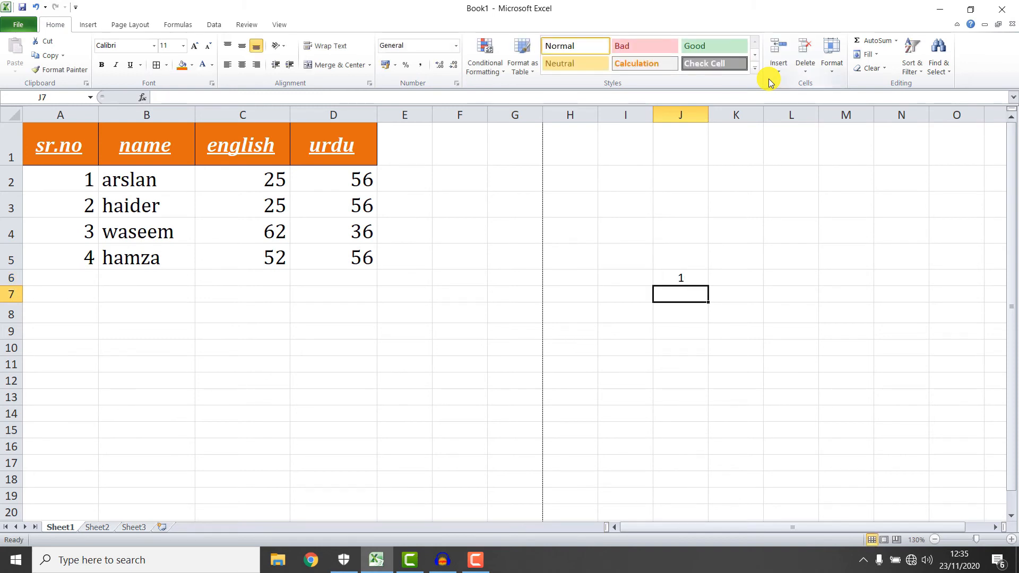
# Give J6 the Text number format and re-enter 01 so the leading zero stays.
pyautogui.click(684, 280)
pyautogui.click(455, 45)
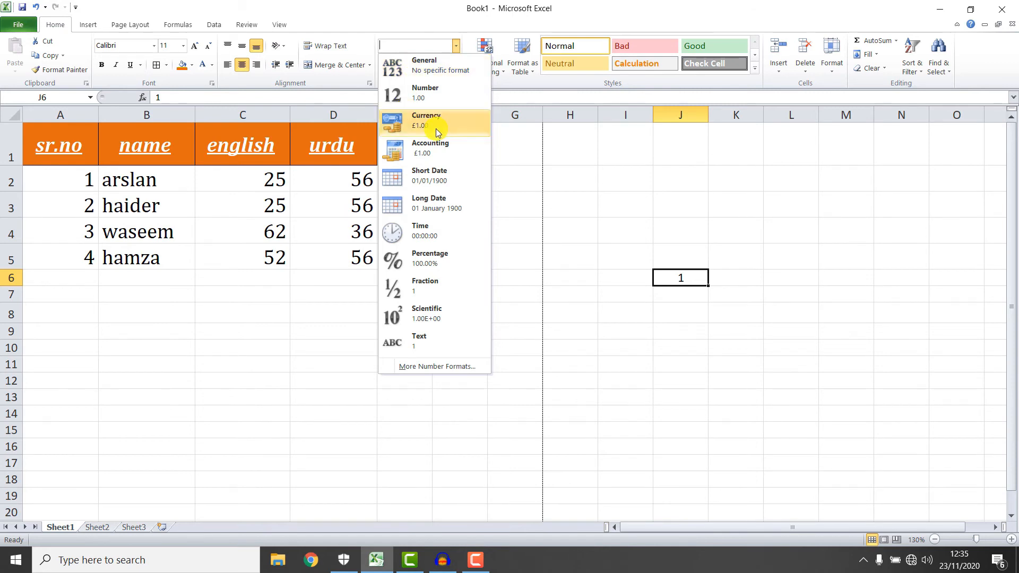
pyautogui.click(437, 337)
pyautogui.click(684, 285)
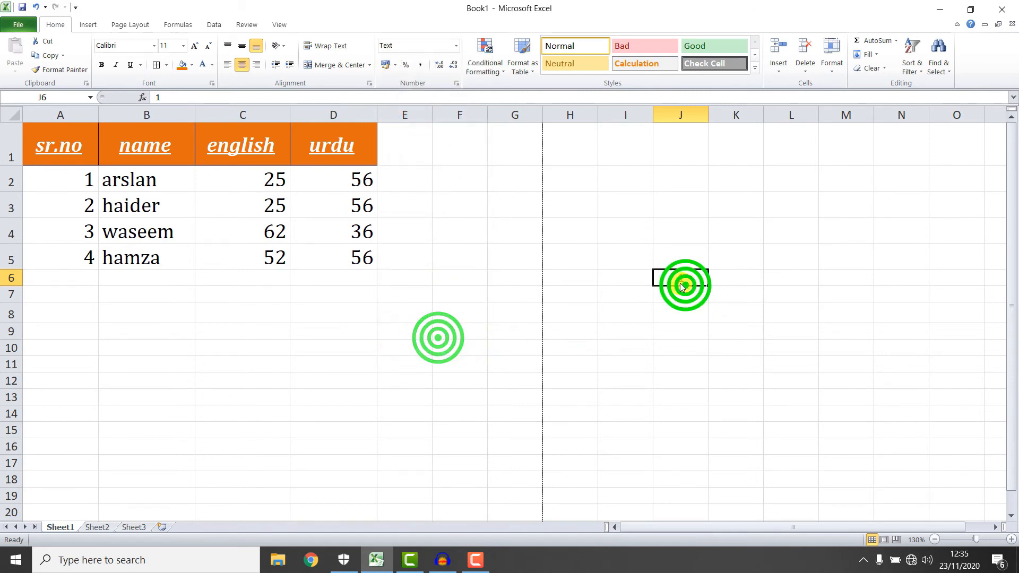
pyautogui.click(673, 280)
pyautogui.click(679, 284)
pyautogui.click(683, 299)
pyautogui.click(682, 278)
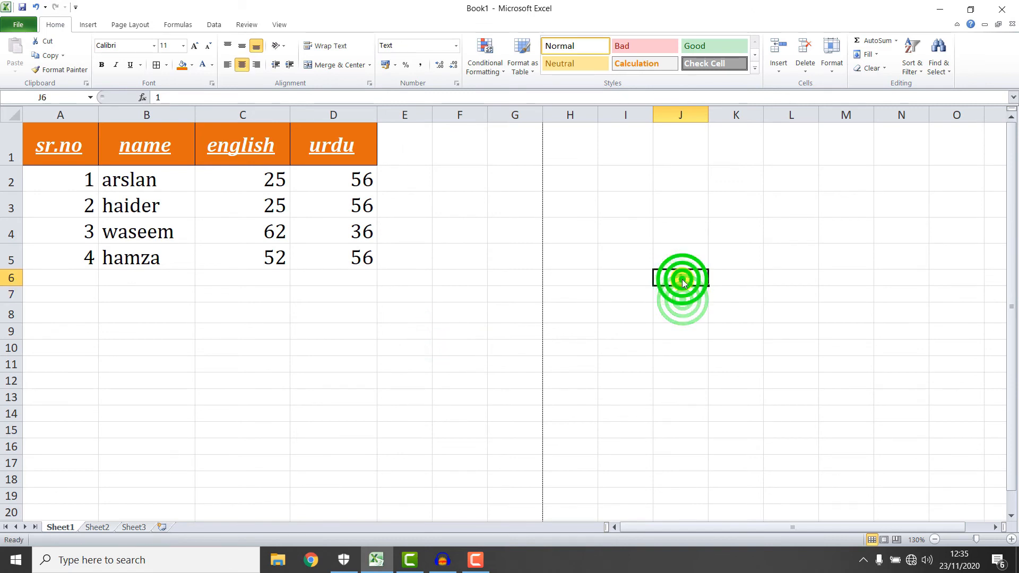
pyautogui.write('01')
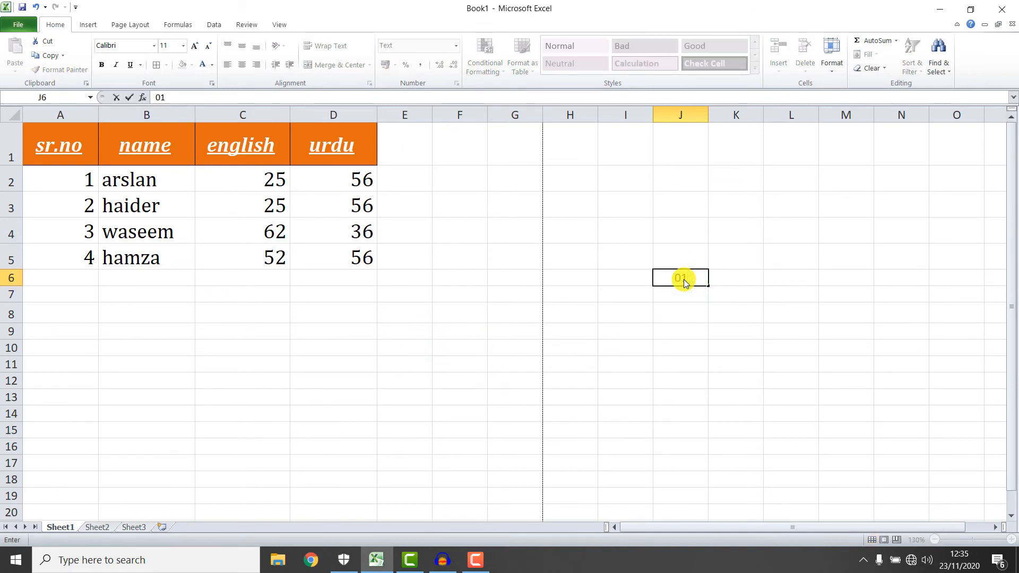
pyautogui.press('Return')
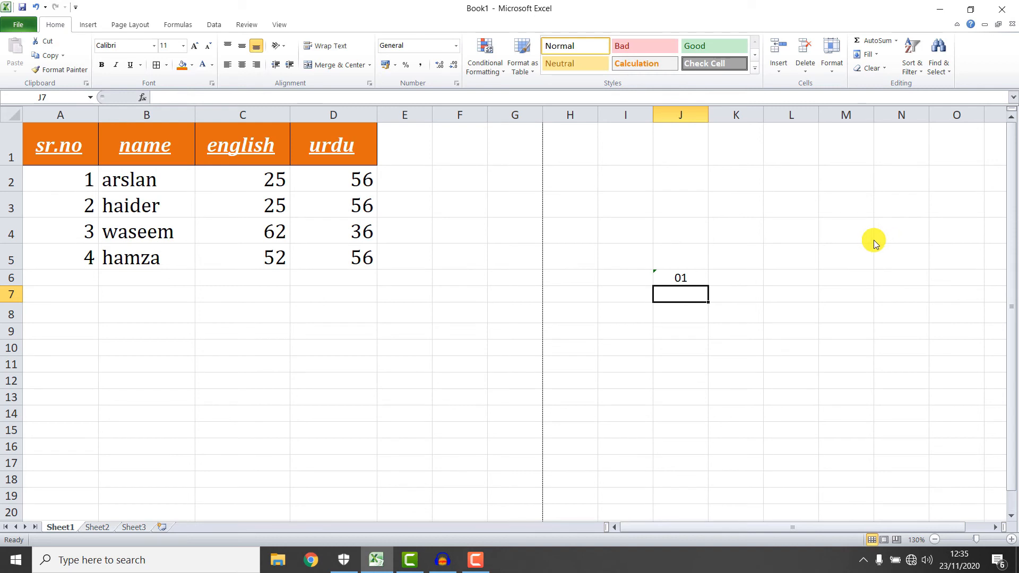
# Clear the 01 from J6 and reselect the urdu marks D2:D5.
pyautogui.click(700, 275)
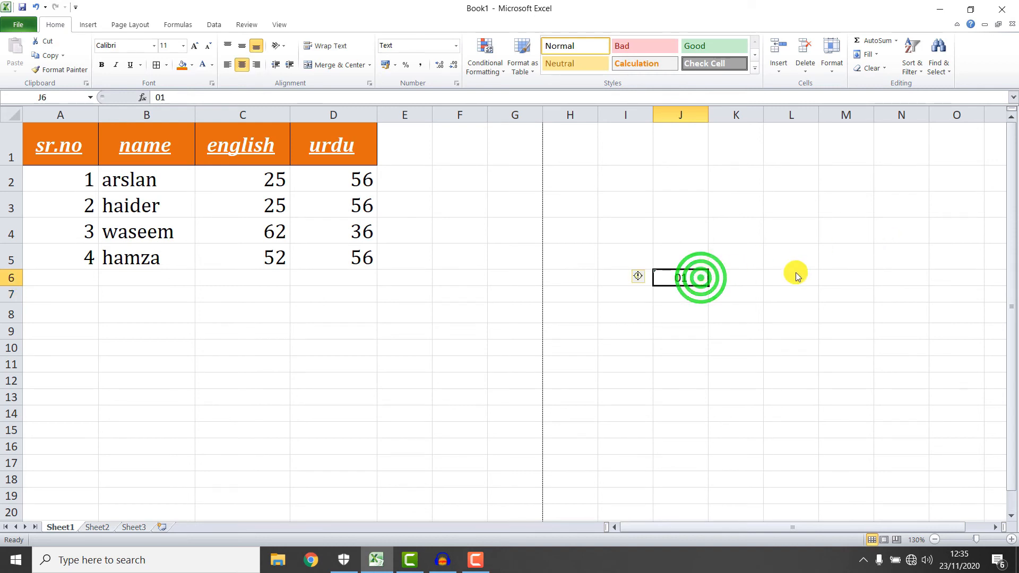
pyautogui.press('Delete')
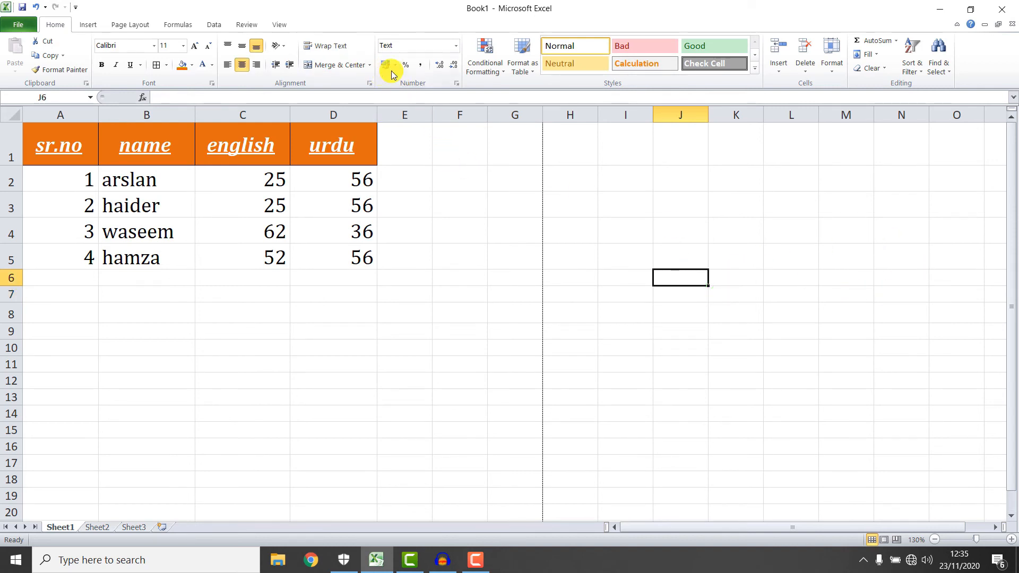
pyautogui.moveTo(358, 179); pyautogui.dragTo(366, 259)
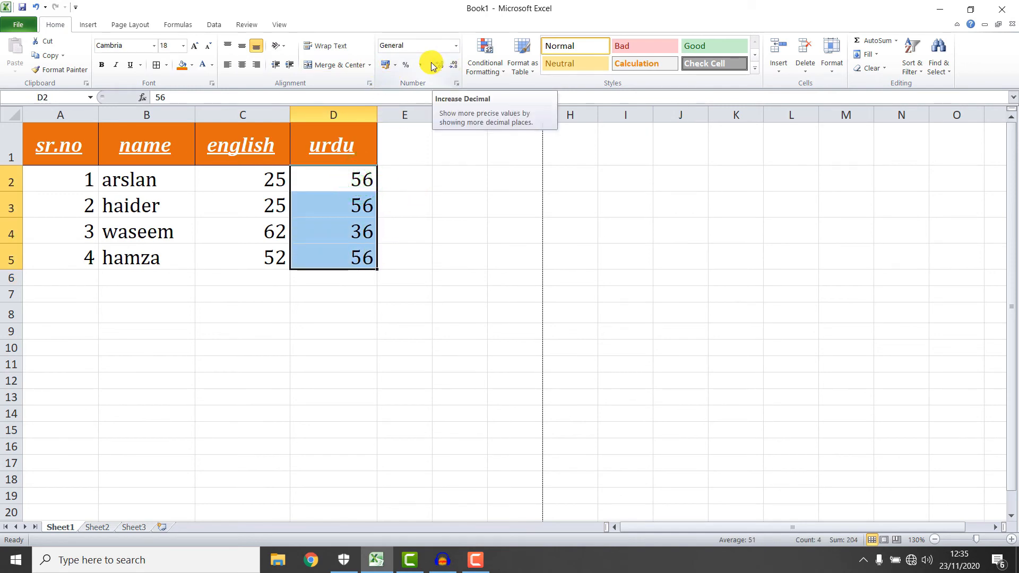
pyautogui.click(396, 66)
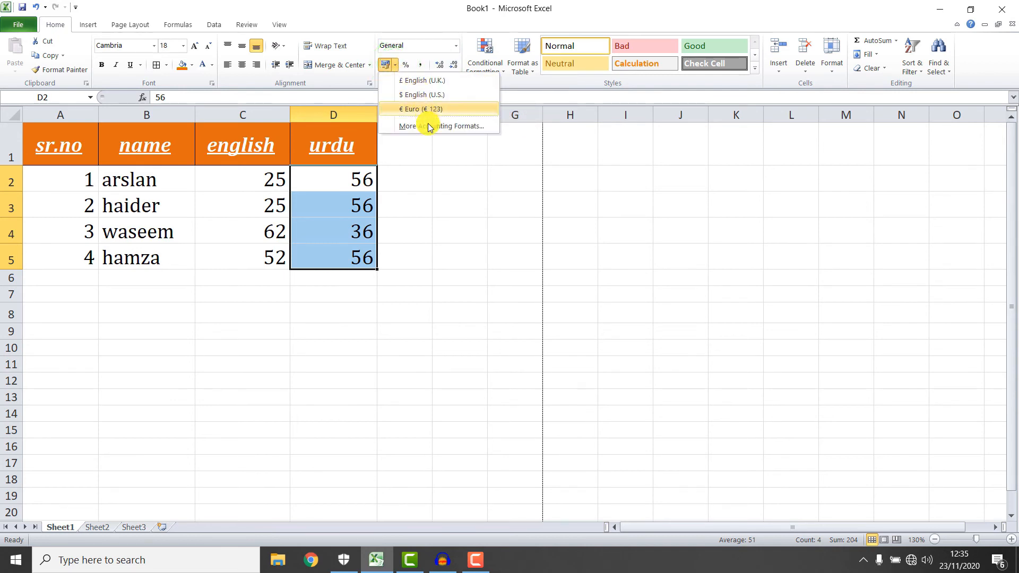
pyautogui.click(425, 166)
pyautogui.click(406, 65)
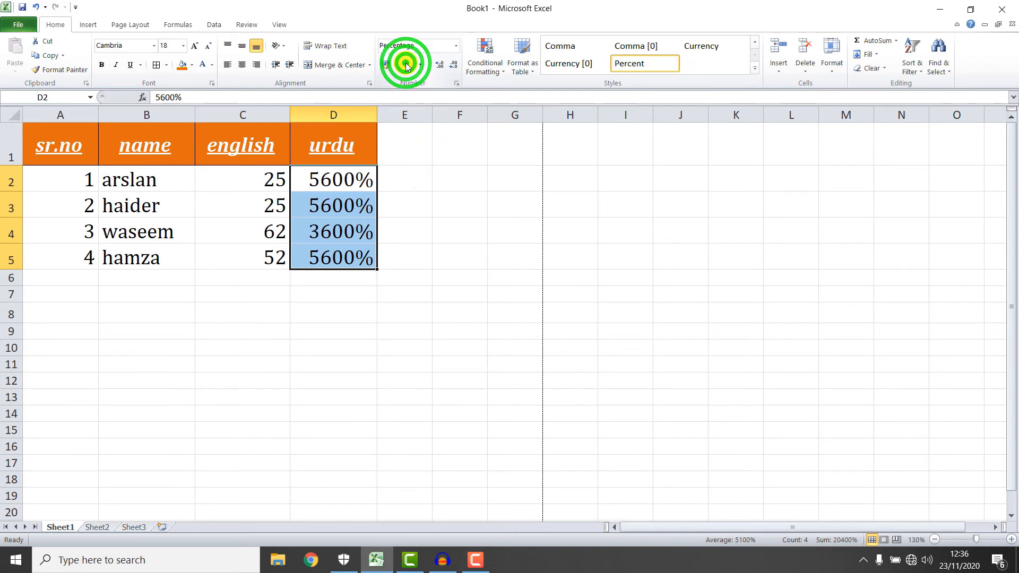
pyautogui.click(420, 65)
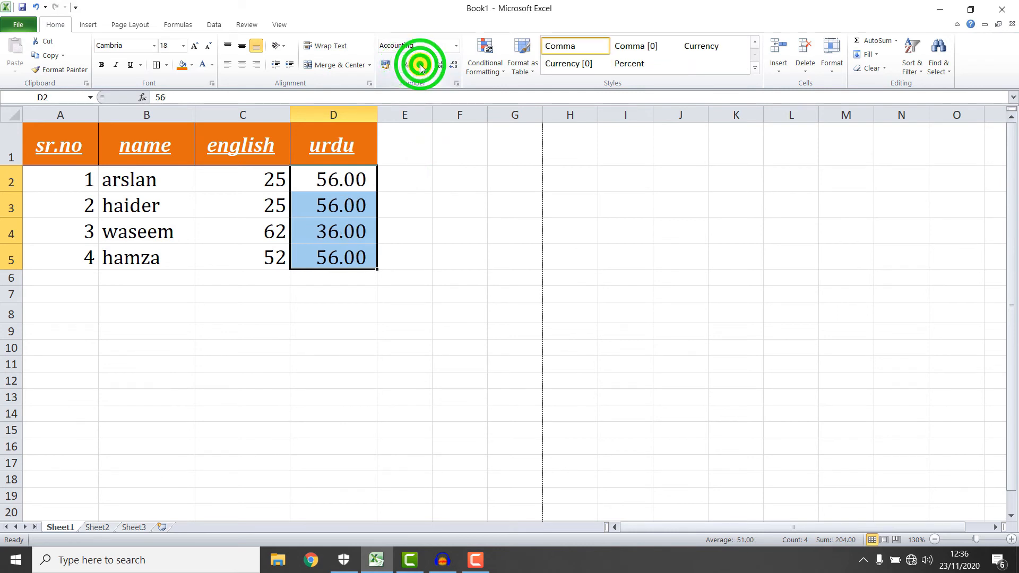
pyautogui.click(457, 67)
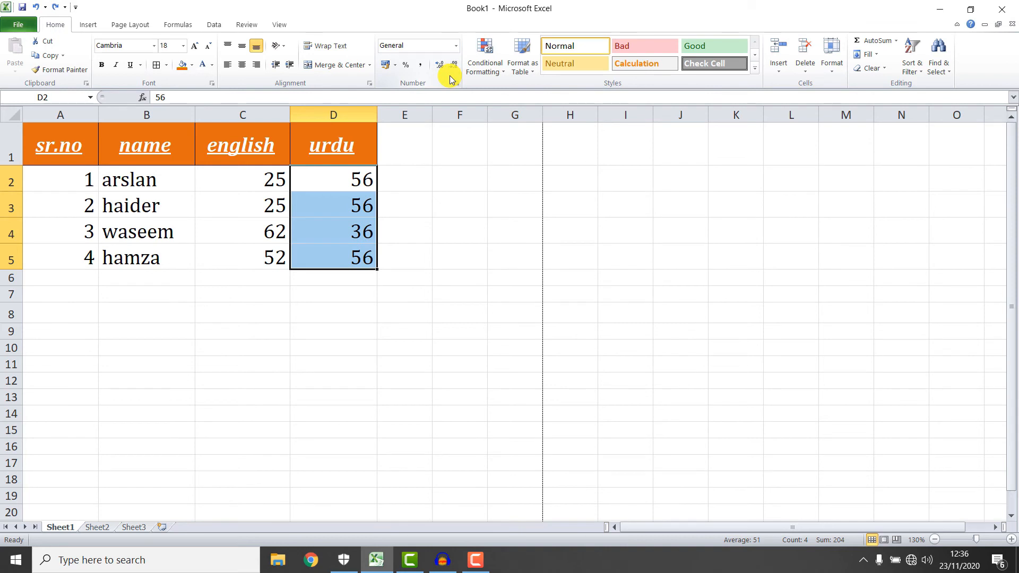
# Browse the Conditional Formatting and Format as Table galleries without applying anything.
pyautogui.click(501, 71)
pyautogui.moveTo(526, 92)
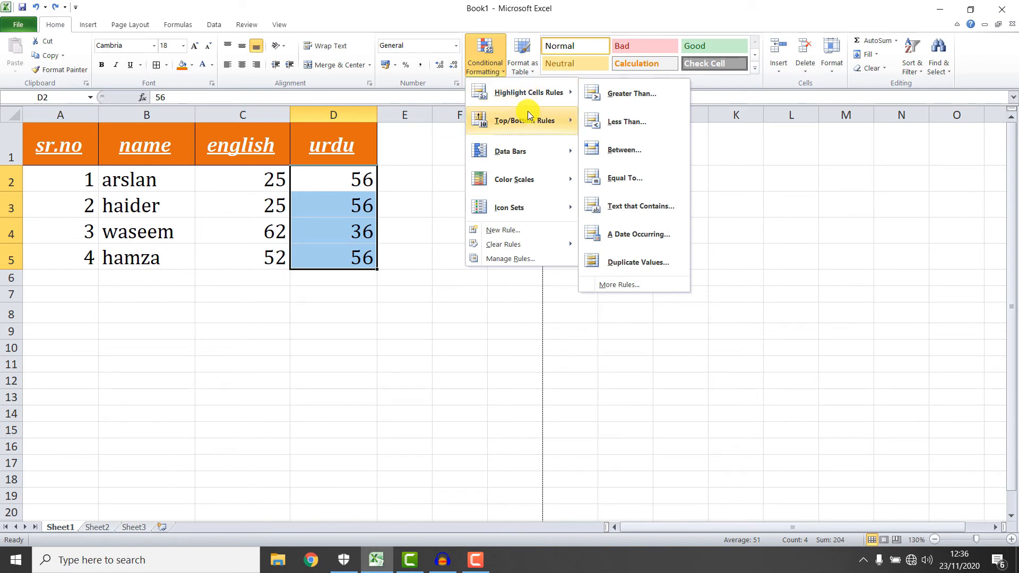
pyautogui.moveTo(514, 121)
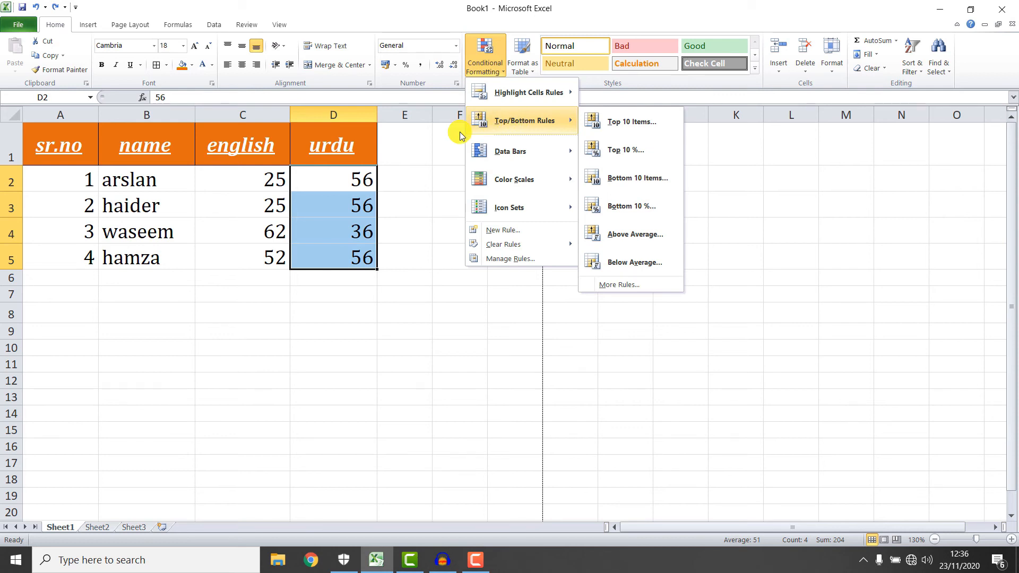
pyautogui.click(425, 121)
pyautogui.click(533, 74)
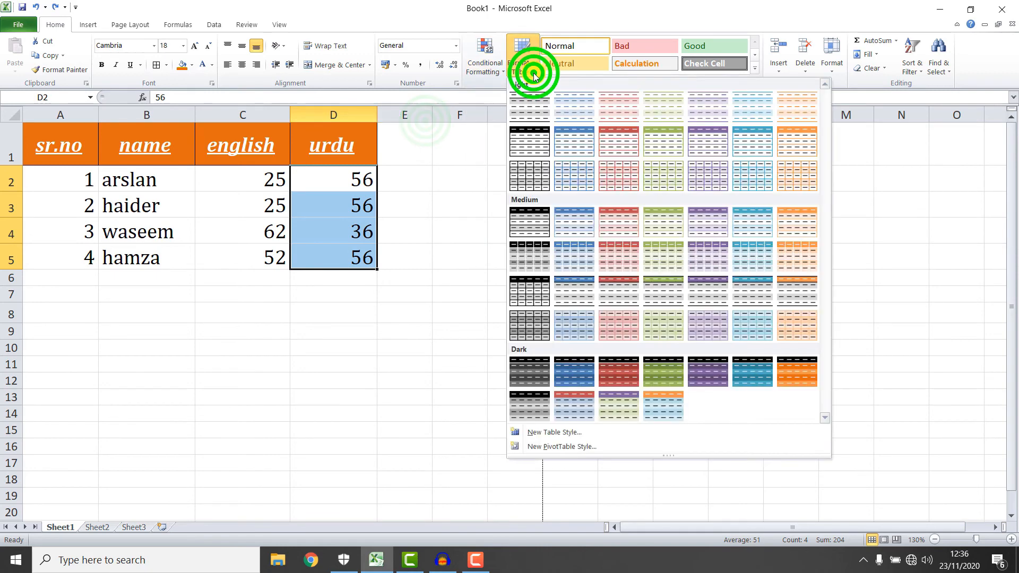
pyautogui.click(534, 73)
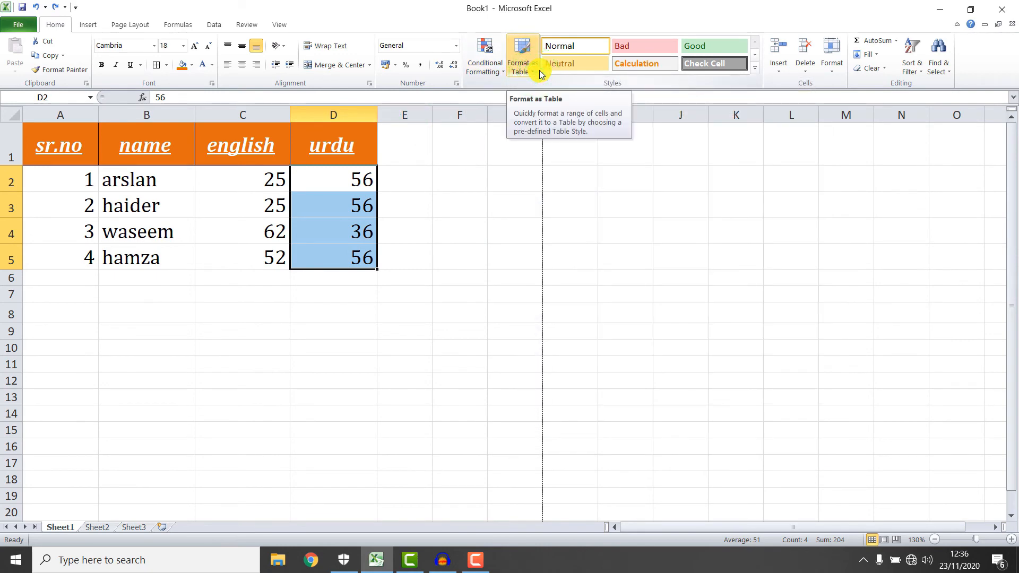
pyautogui.click(520, 74)
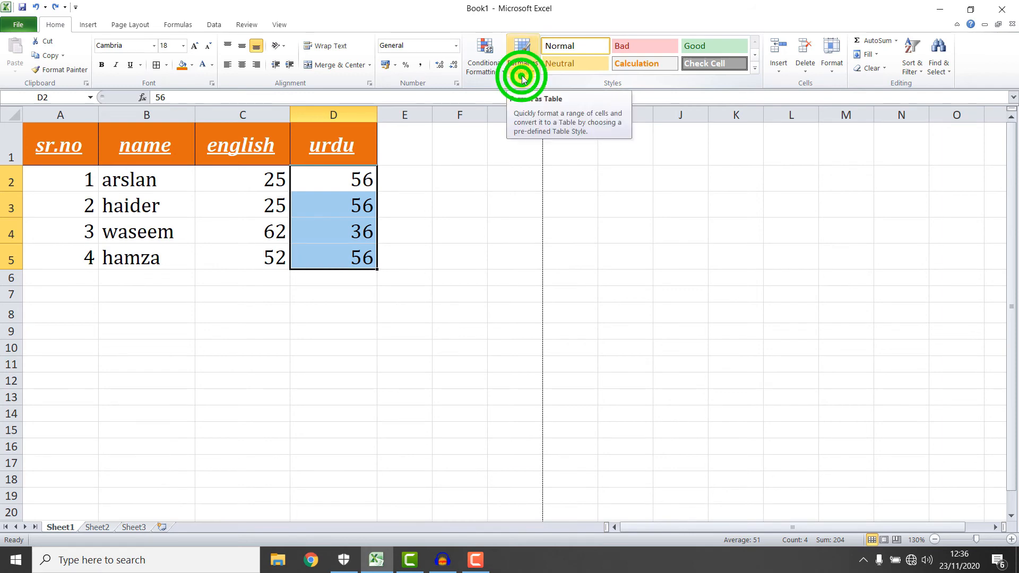
pyautogui.click(467, 135)
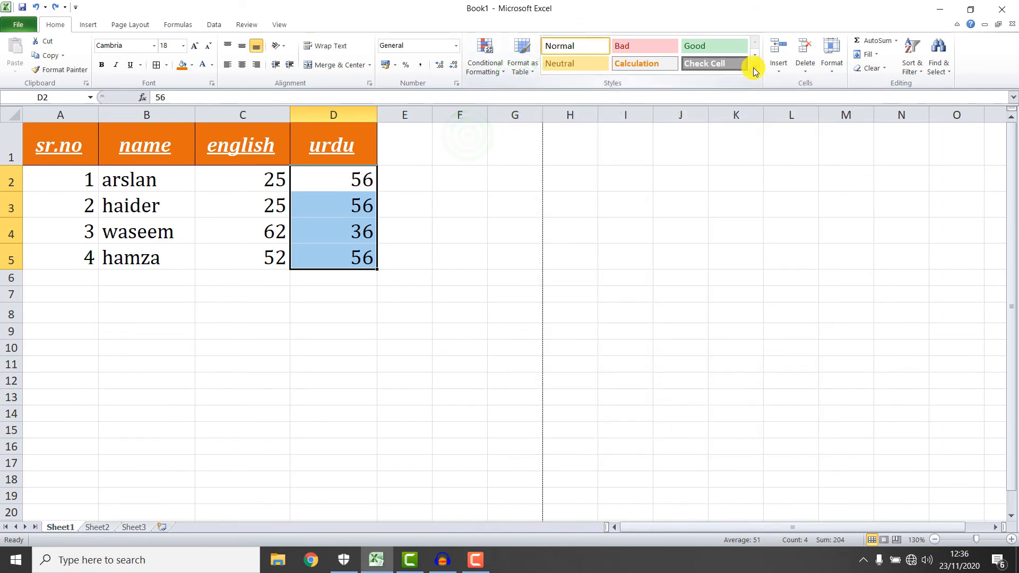
# Try Check Cell and Heading 1 on headers A1:D1, then apply the Title style.
pyautogui.moveTo(99, 141); pyautogui.dragTo(353, 147)
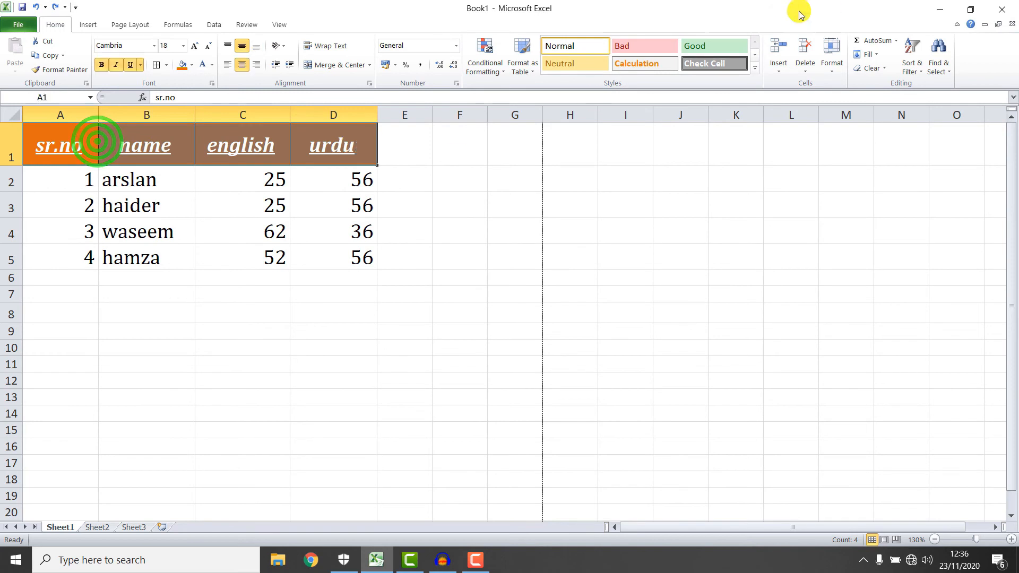
pyautogui.click(688, 63)
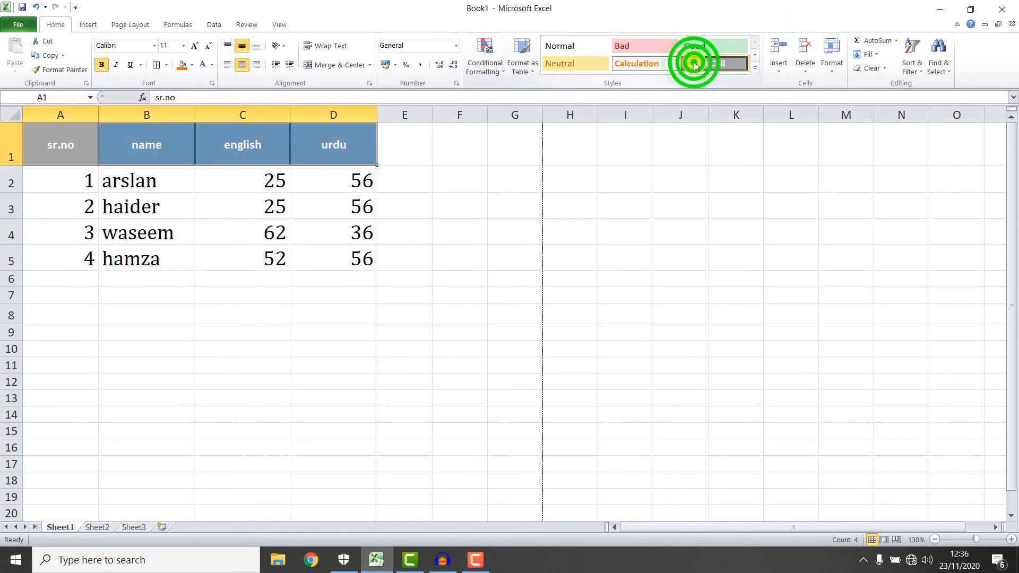
pyautogui.click(754, 68)
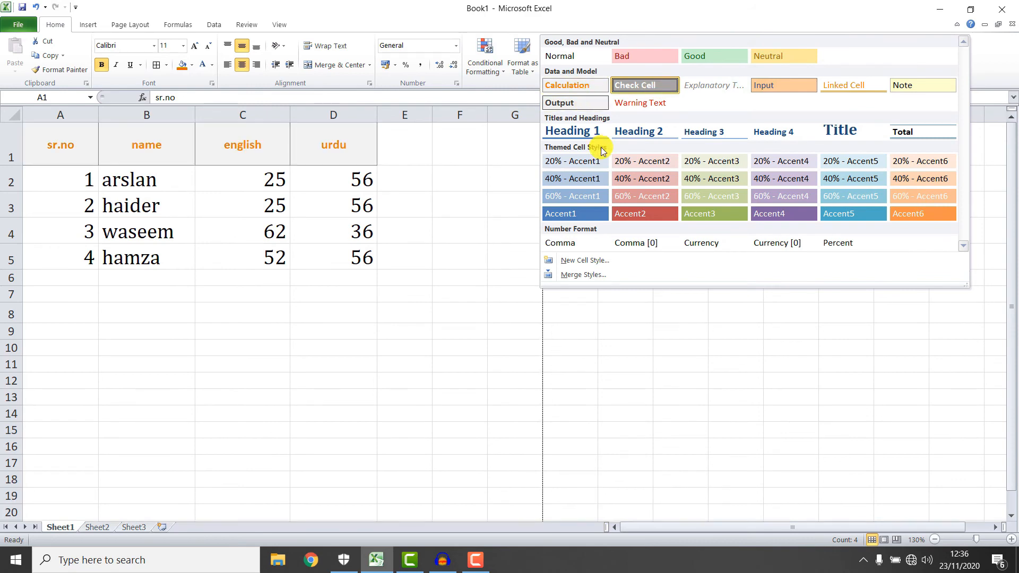
pyautogui.click(577, 131)
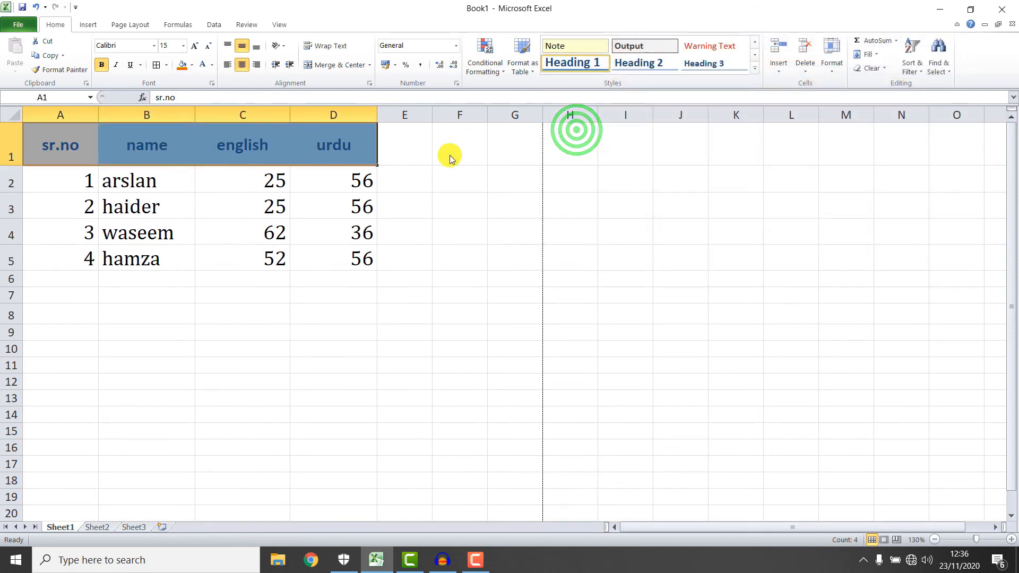
pyautogui.click(754, 68)
pyautogui.click(840, 130)
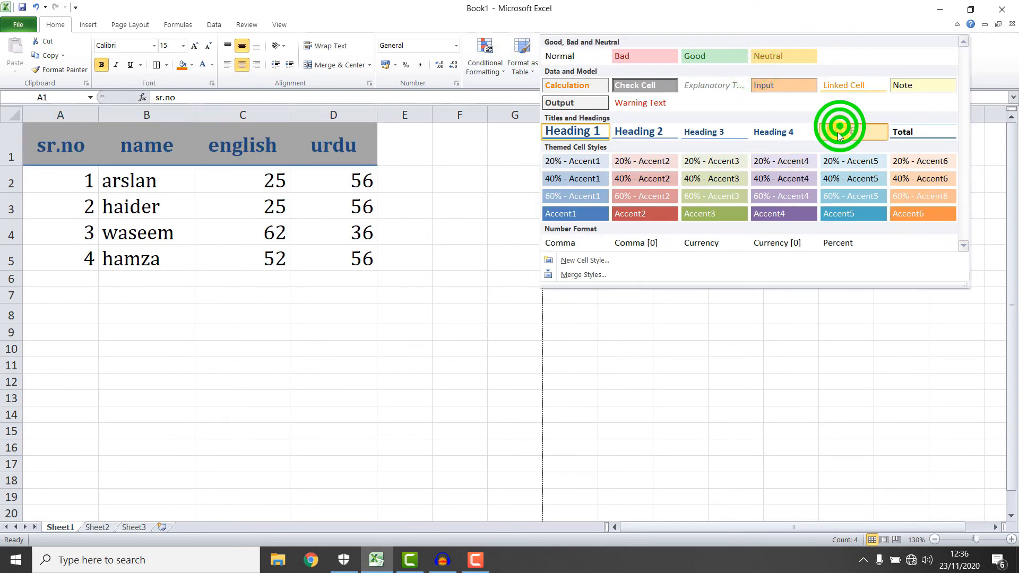
pyautogui.click(486, 173)
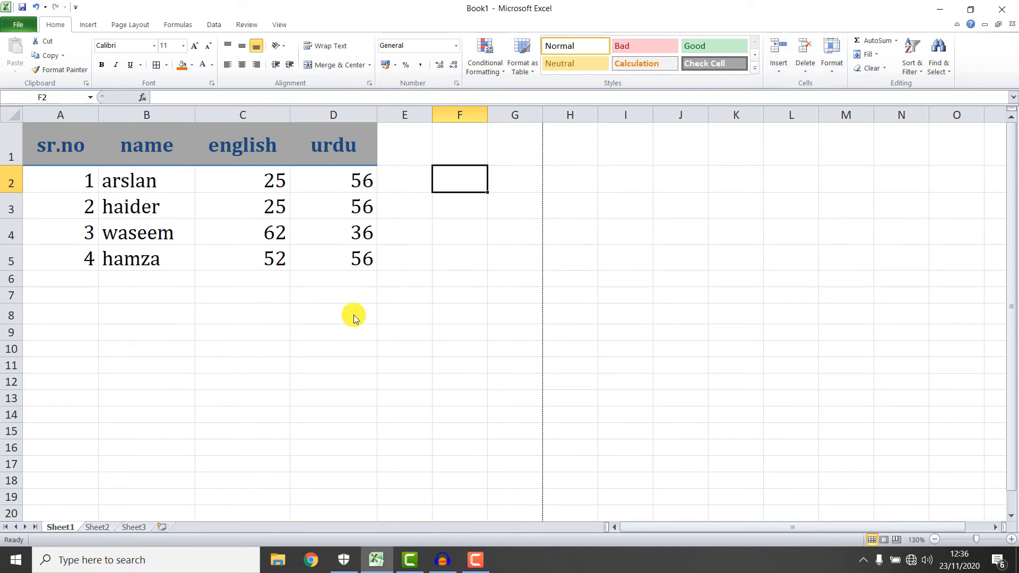
pyautogui.click(365, 207)
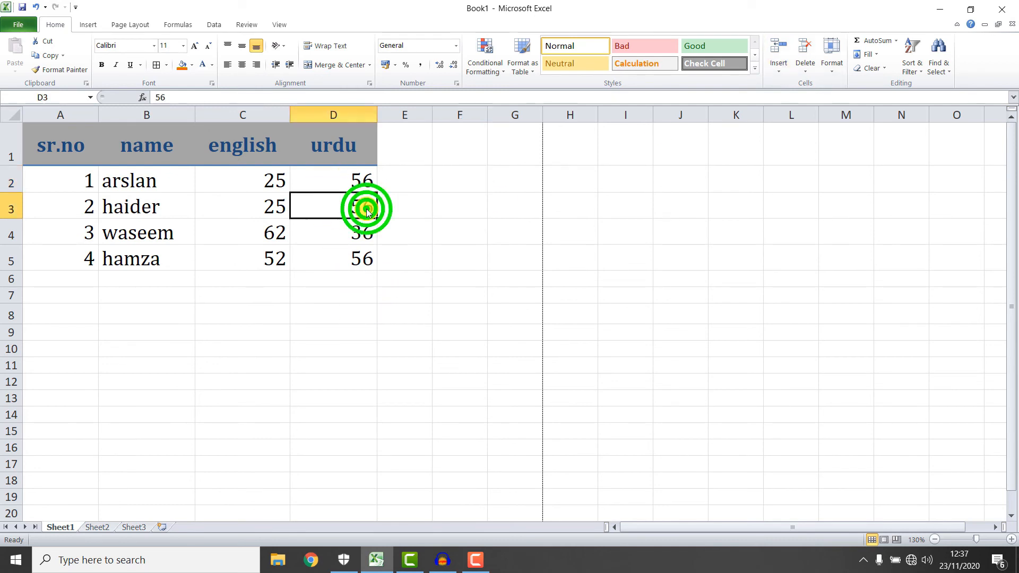
# Open the Insert, Delete and Format dropdowns in the Cells group.
pyautogui.click(787, 74)
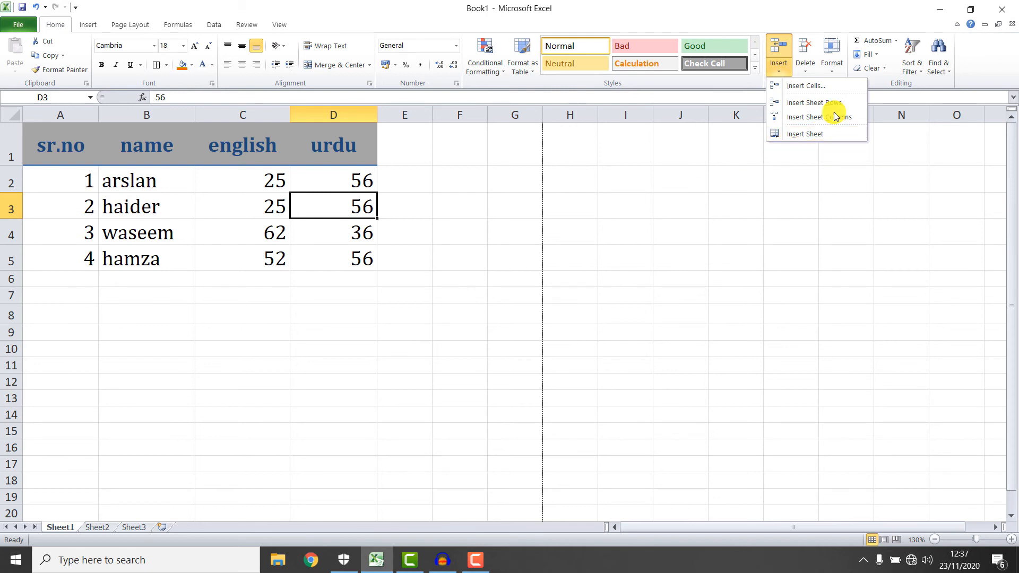
pyautogui.click(807, 75)
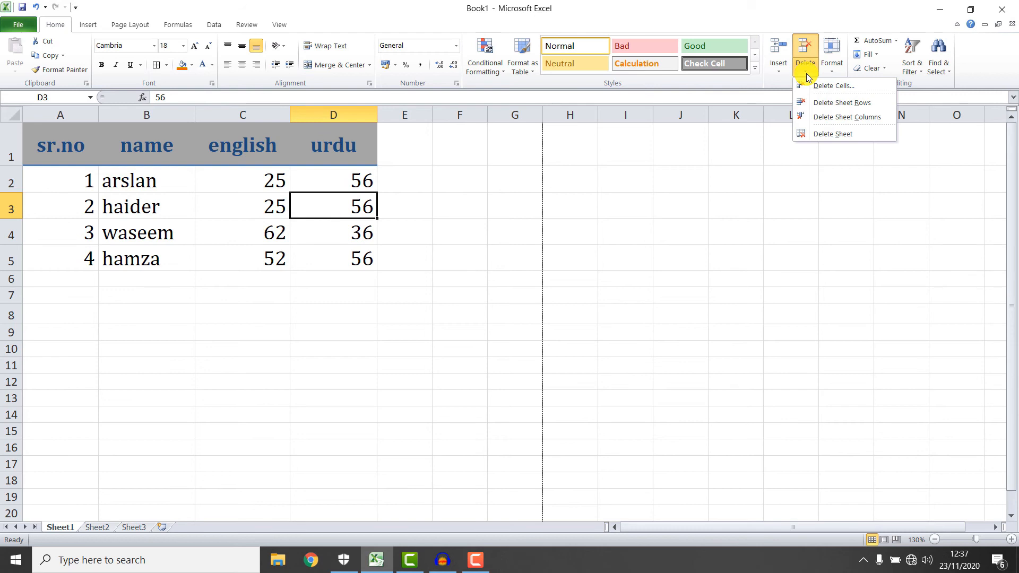
pyautogui.click(831, 73)
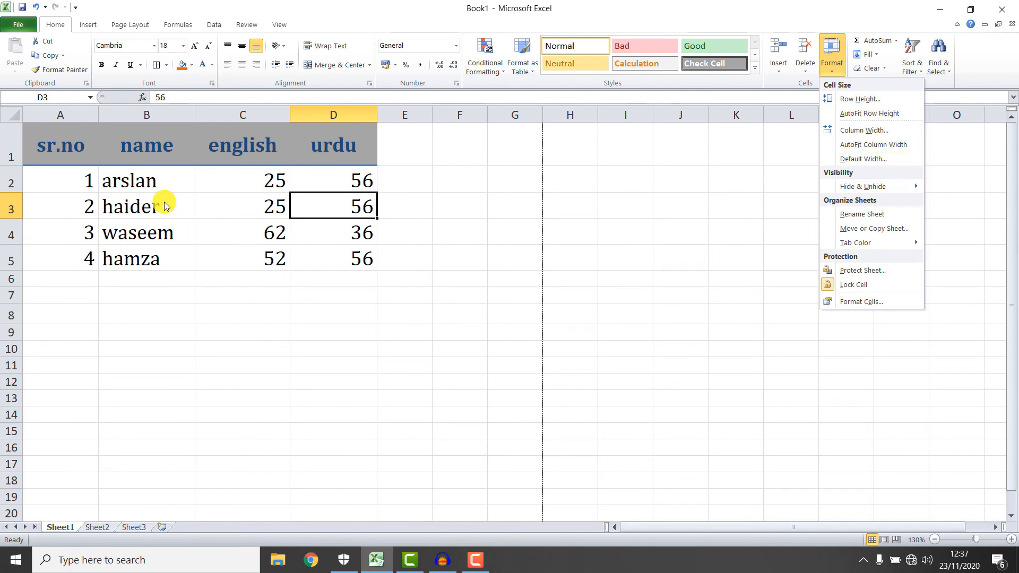
# Widen column A slightly and drag row 2's lower border down to make it taller.
pyautogui.click(51, 181)
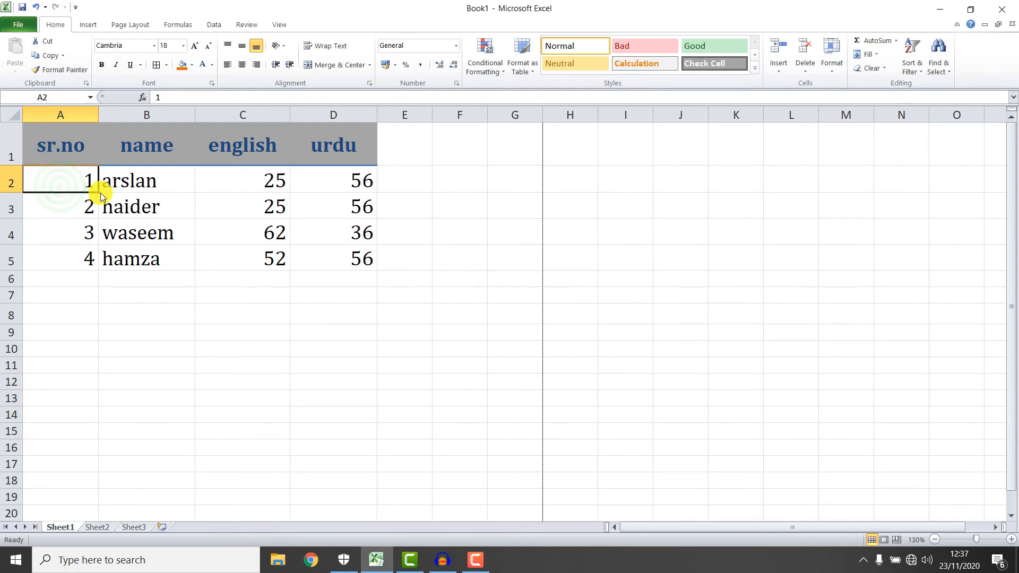
pyautogui.moveTo(99, 114); pyautogui.dragTo(109, 113)
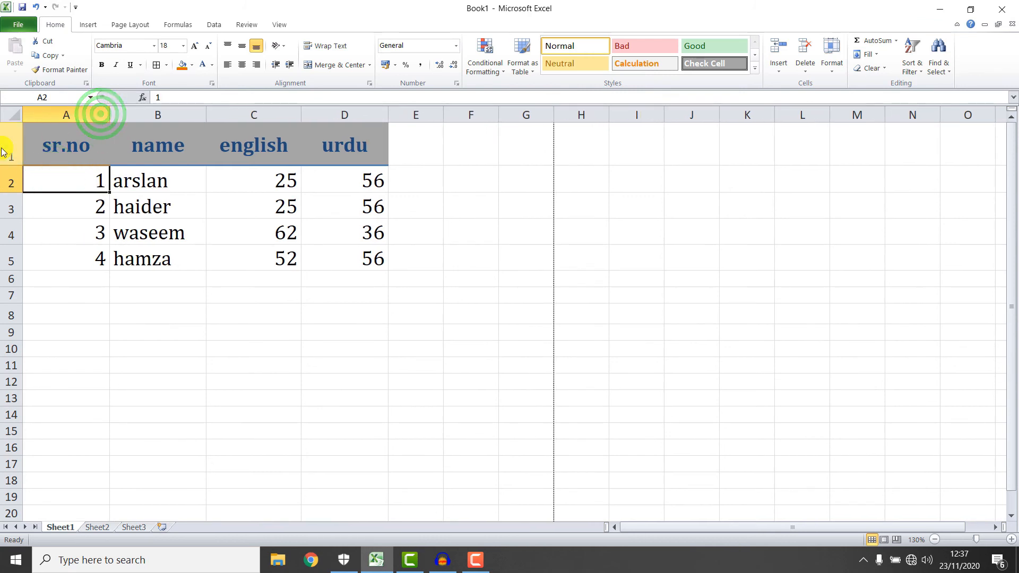
pyautogui.click(12, 176)
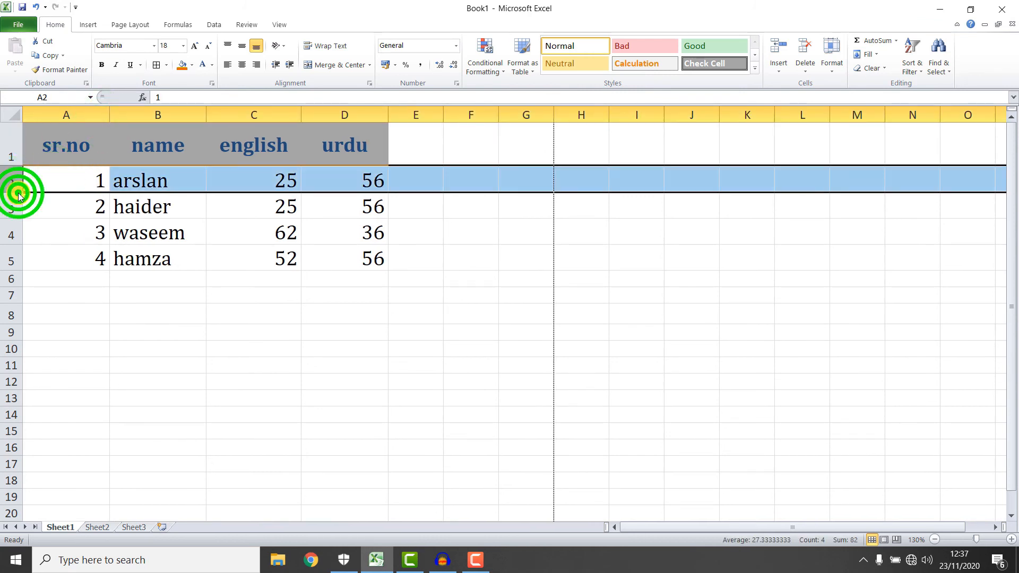
pyautogui.moveTo(18, 196); pyautogui.dragTo(19, 204)
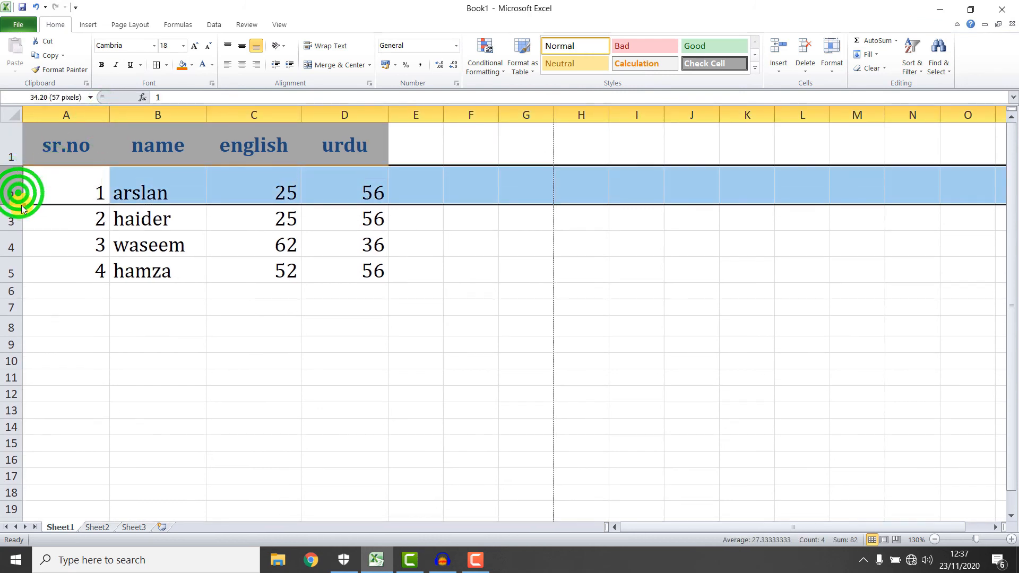
pyautogui.click(833, 68)
pyautogui.moveTo(884, 186)
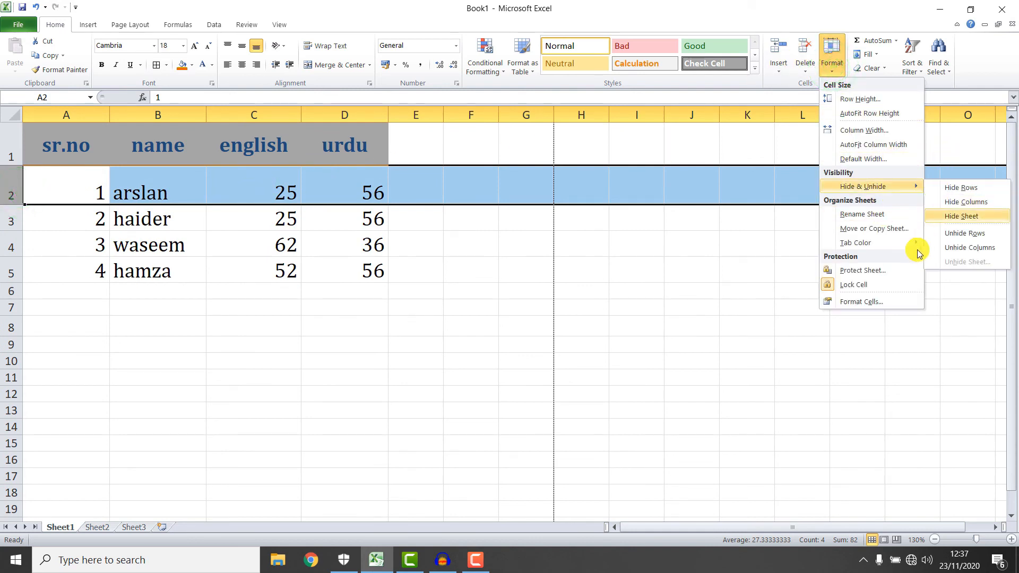
# Protect Sheet1 with its password, then confirm editing cell H5 is refused.
pyautogui.click(879, 270)
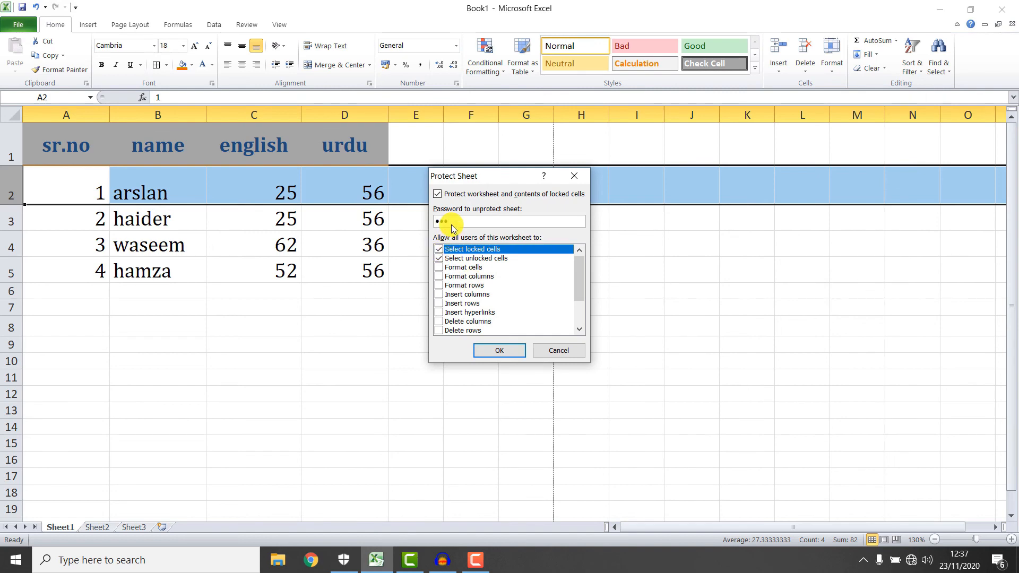
pyautogui.press('Return')
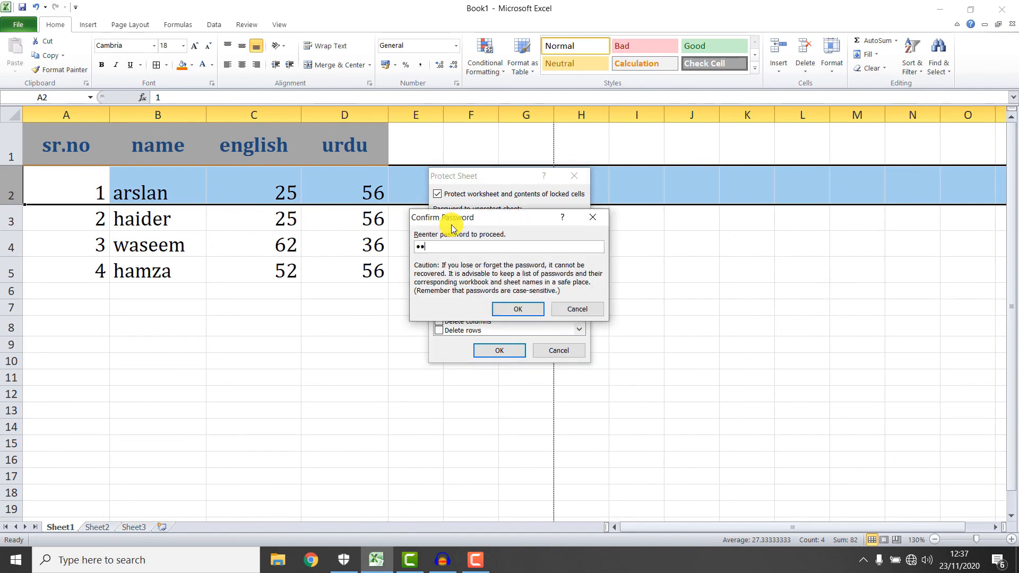
pyautogui.press('Return')
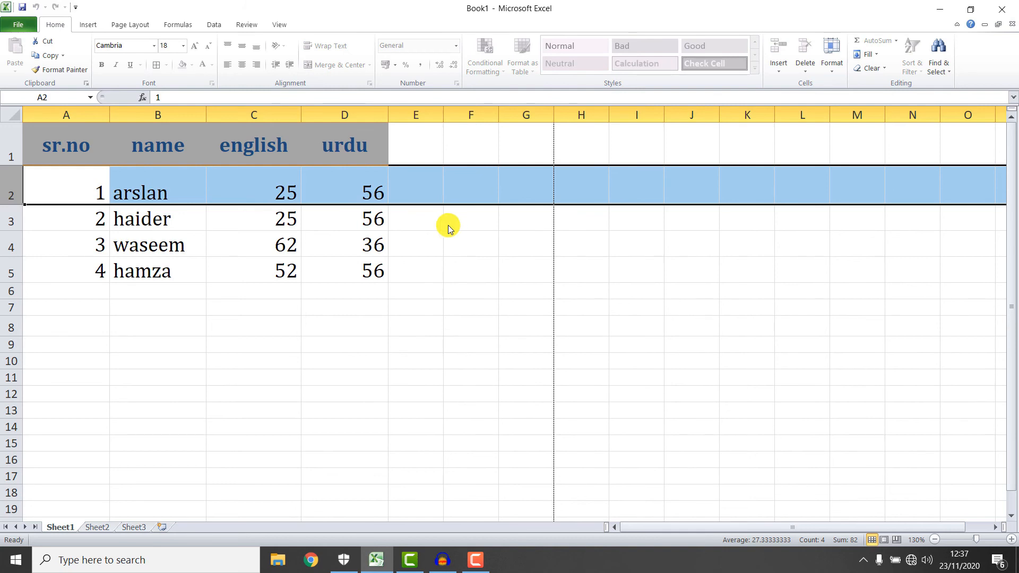
pyautogui.click(447, 225)
pyautogui.click(566, 279)
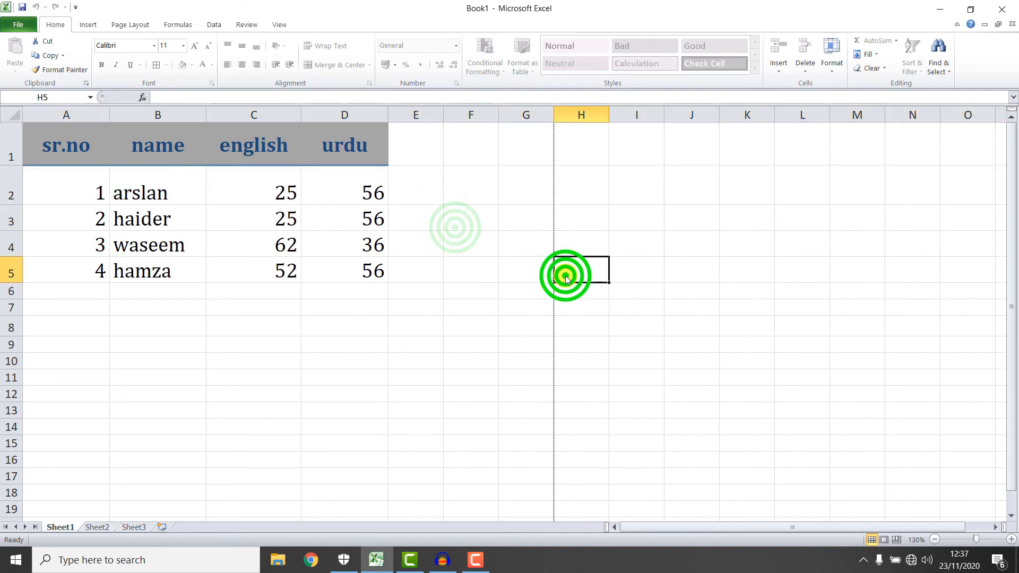
pyautogui.doubleClick(566, 278)
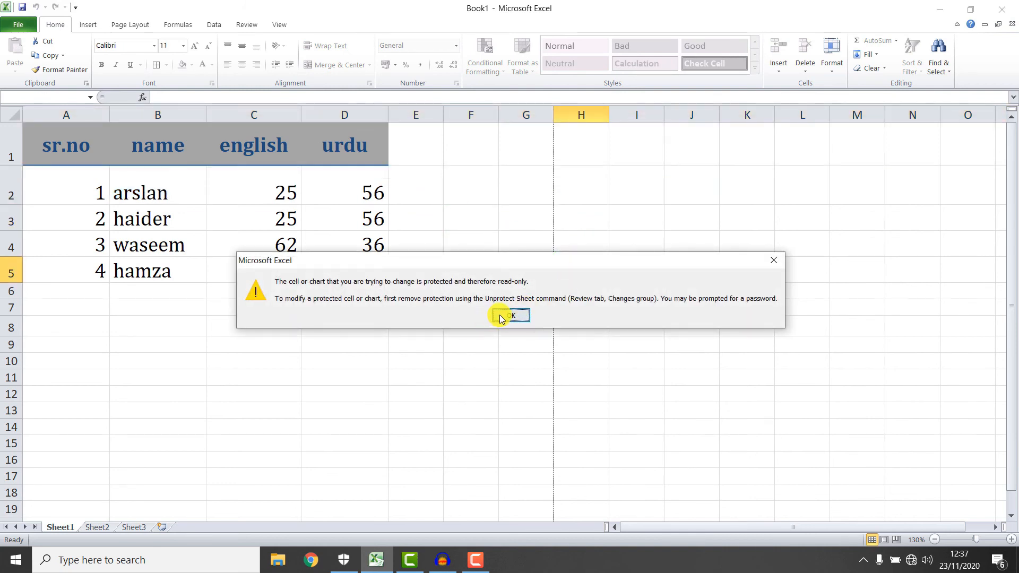
pyautogui.click(502, 317)
# Unprotect Sheet1 by entering the sheet password.
pyautogui.click(831, 56)
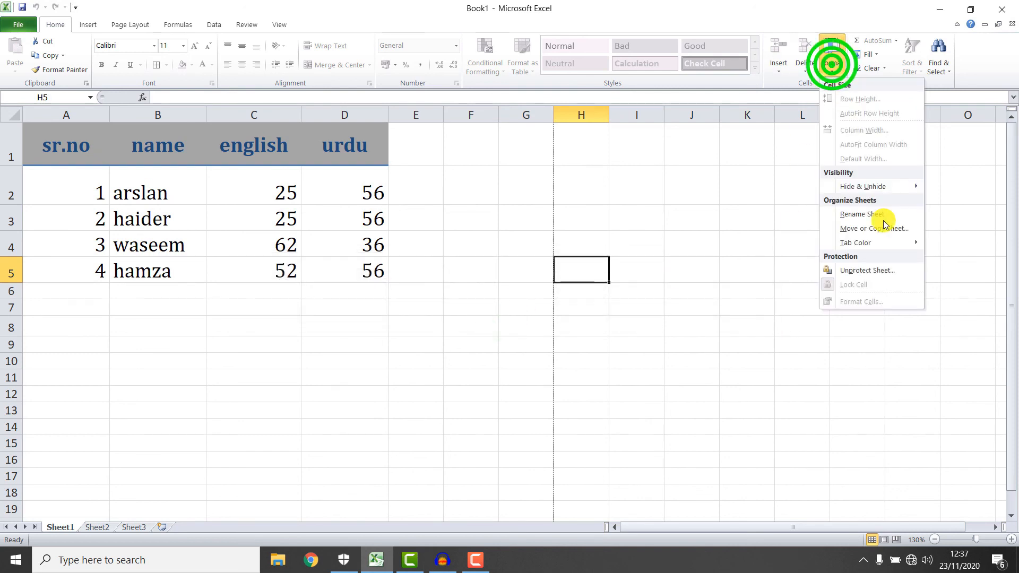
pyautogui.click(865, 270)
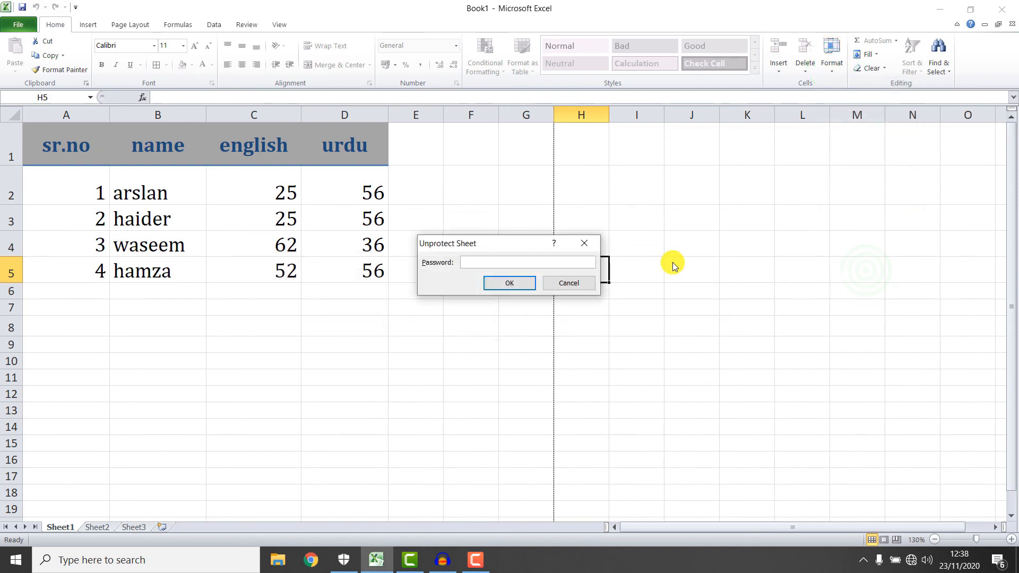
pyautogui.write('123')
pyautogui.press('Return')
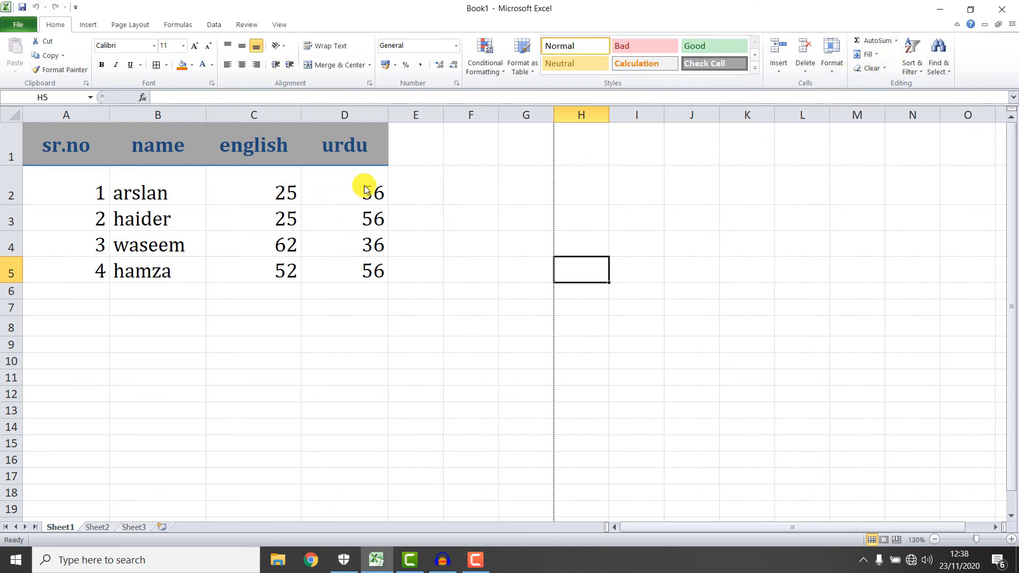
# AutoSum the urdu marks into D6 as =SUM(D2:D5), browsing the calculation and fill lists.
pyautogui.moveTo(364, 185); pyautogui.dragTo(371, 296)
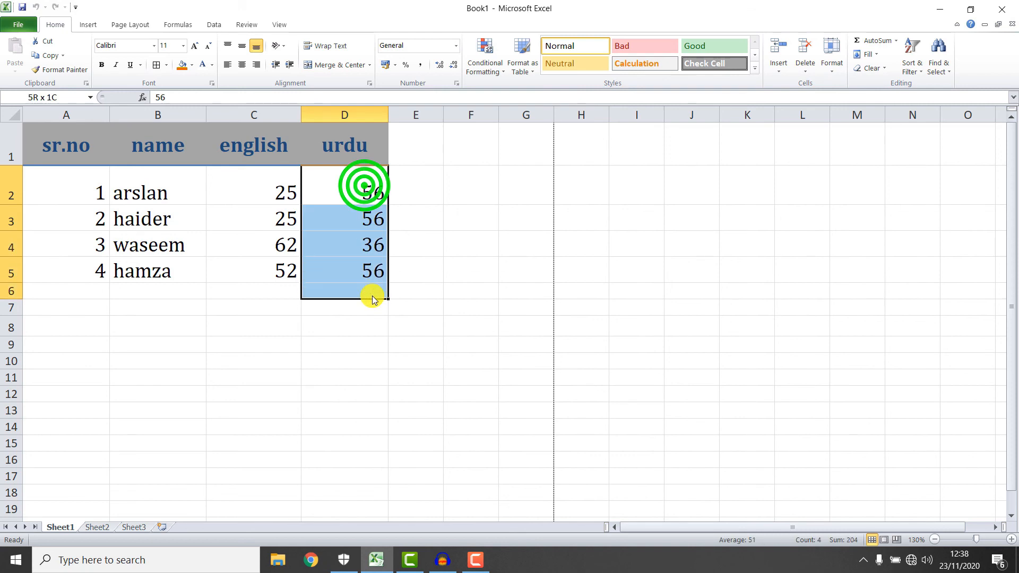
pyautogui.click(889, 47)
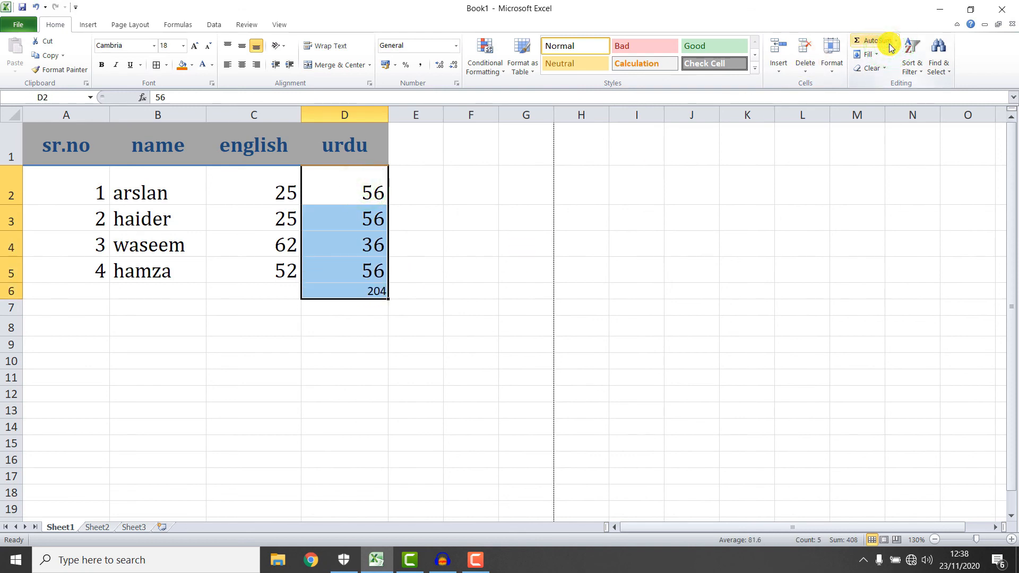
pyautogui.click(895, 41)
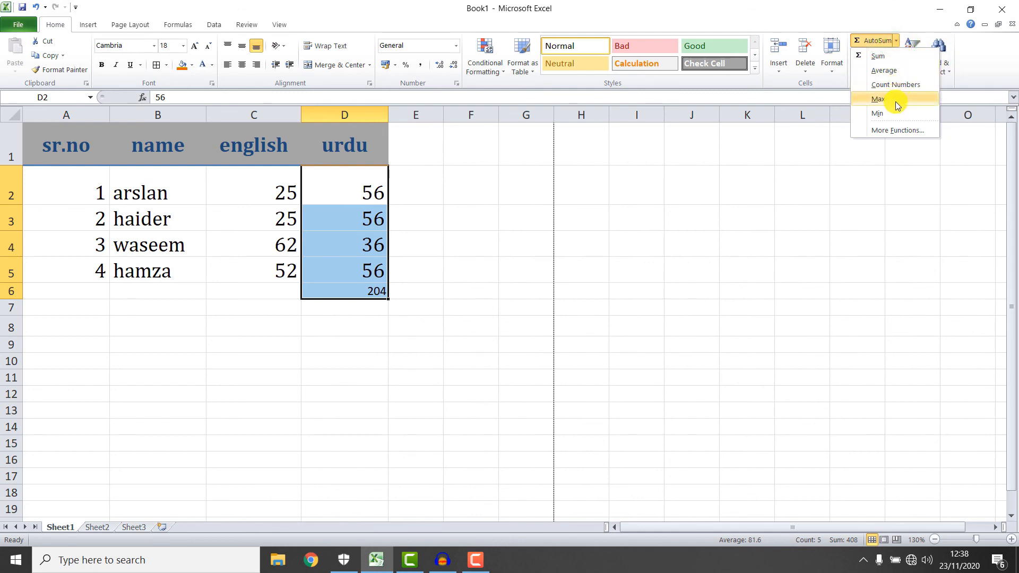
pyautogui.click(831, 192)
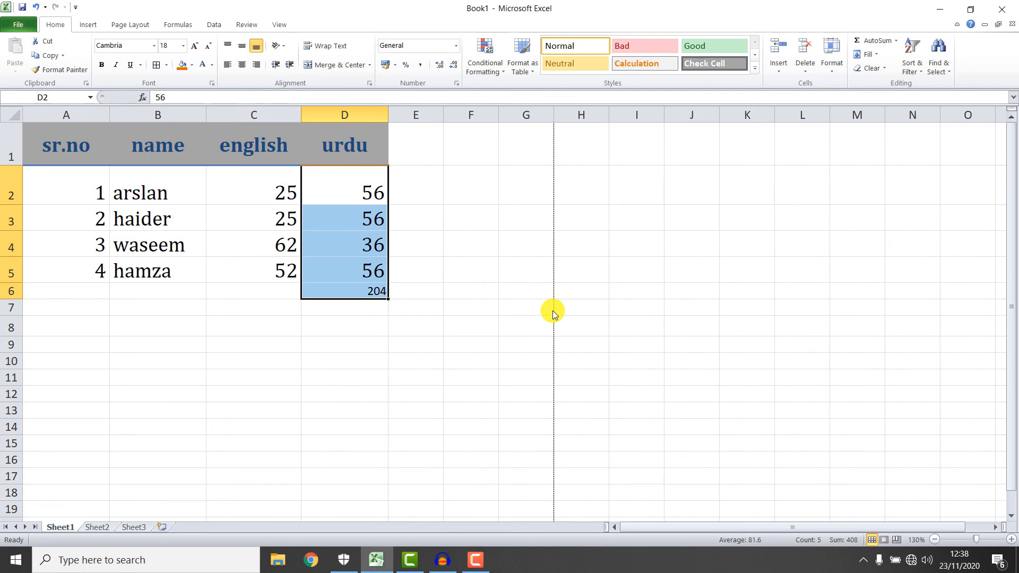
pyautogui.click(875, 55)
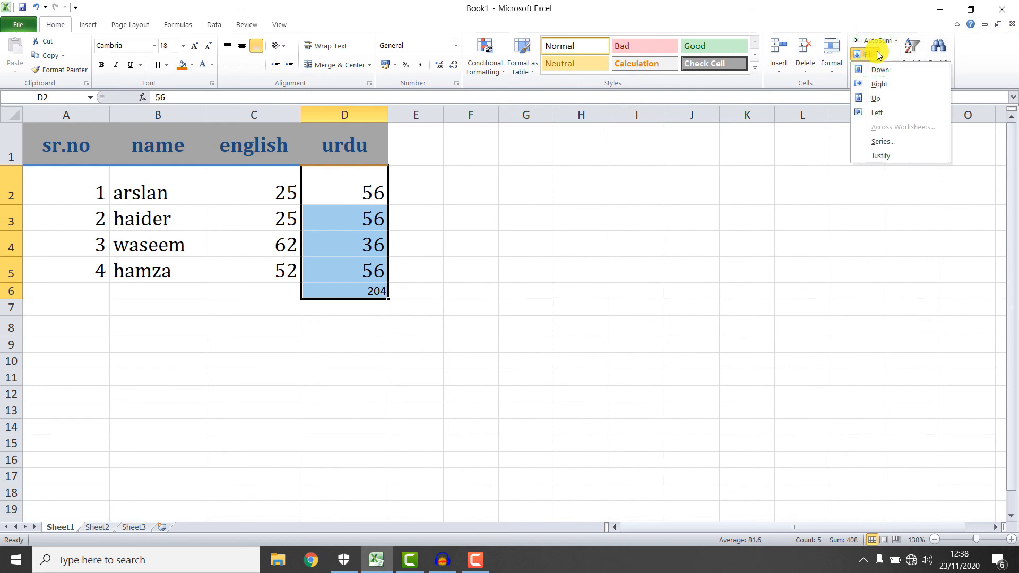
pyautogui.click(789, 133)
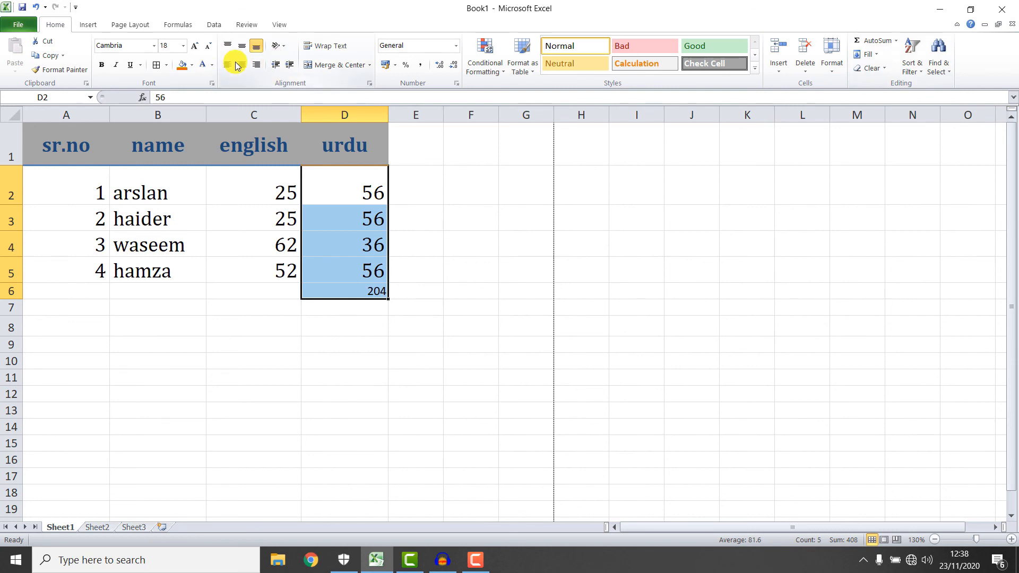
# Clear All from D2:D6, undo to restore the marks, then delete the D6 total.
pyautogui.click(882, 72)
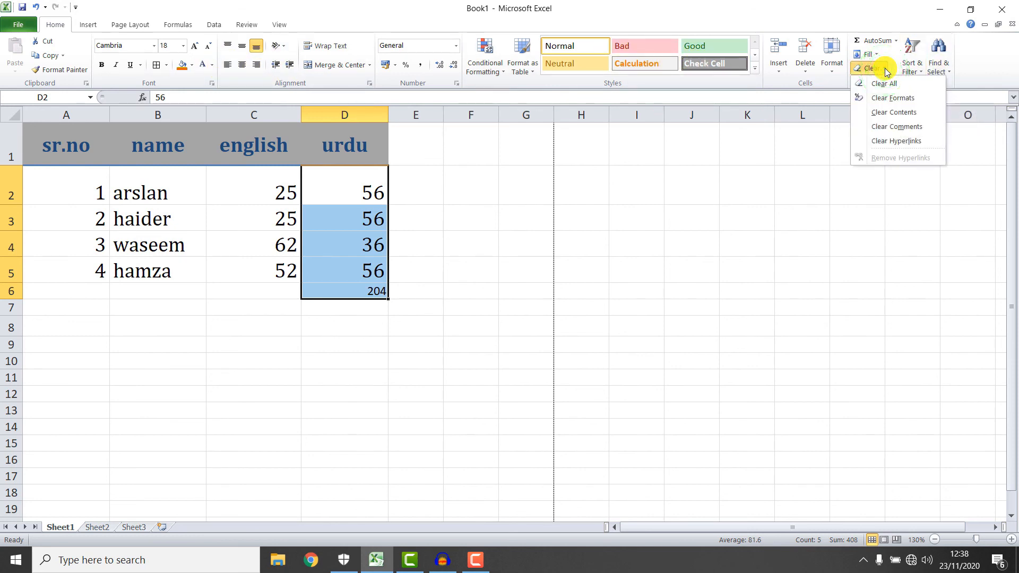
pyautogui.click(884, 83)
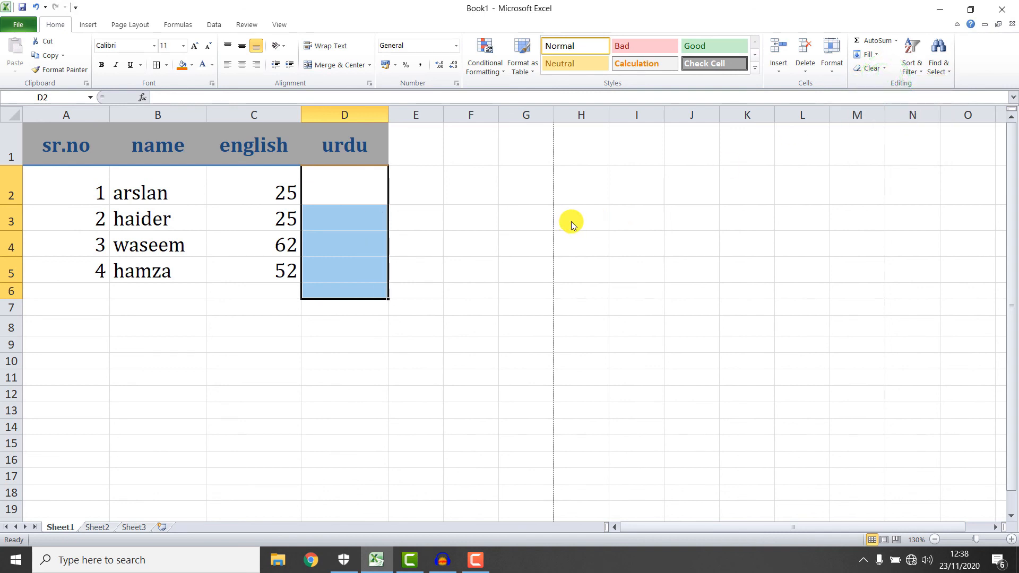
pyautogui.hotkey('ctrl', 'z')
pyautogui.click(484, 267)
pyautogui.click(387, 297)
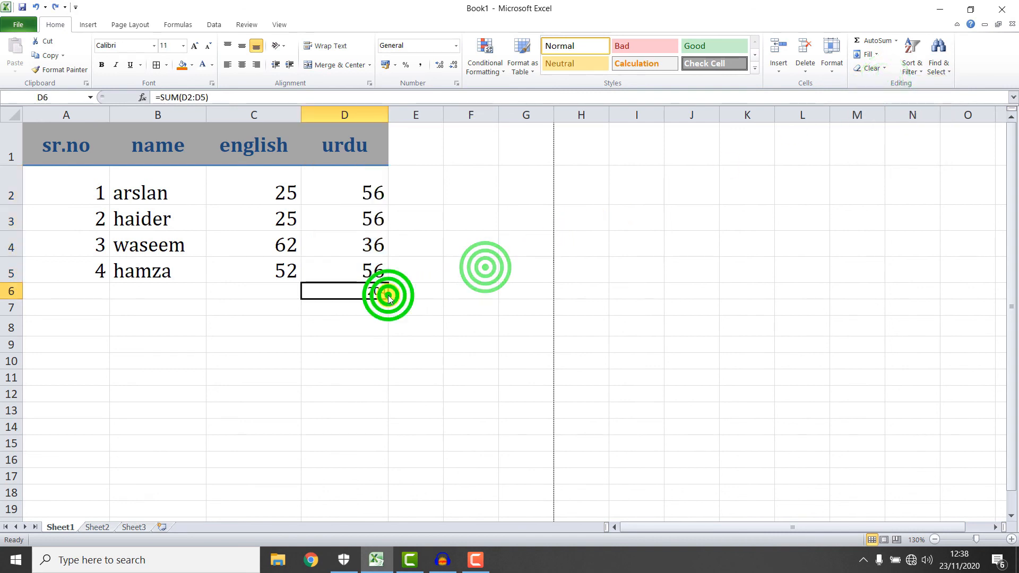
pyautogui.press('Delete')
pyautogui.click(881, 68)
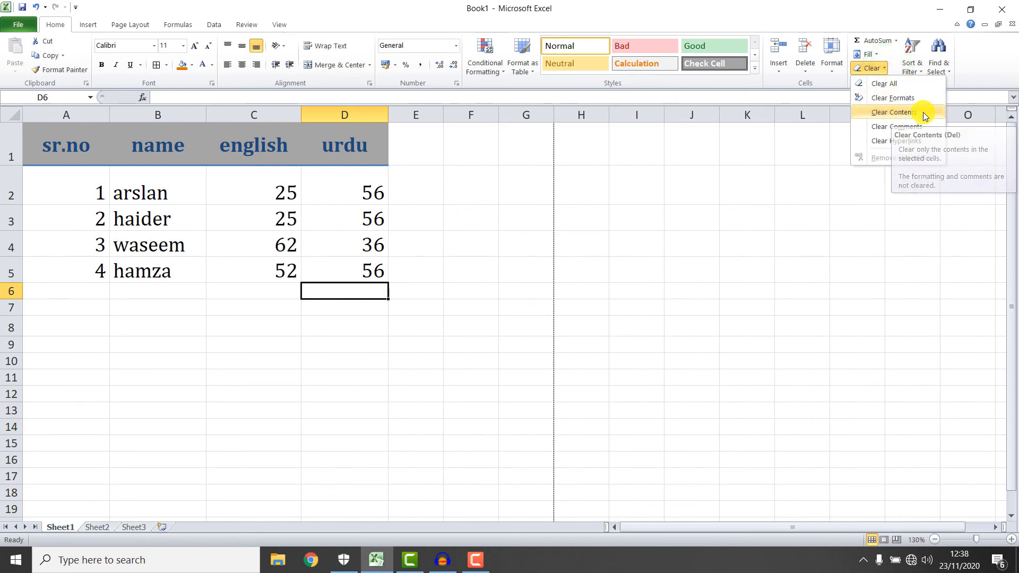
pyautogui.click(742, 164)
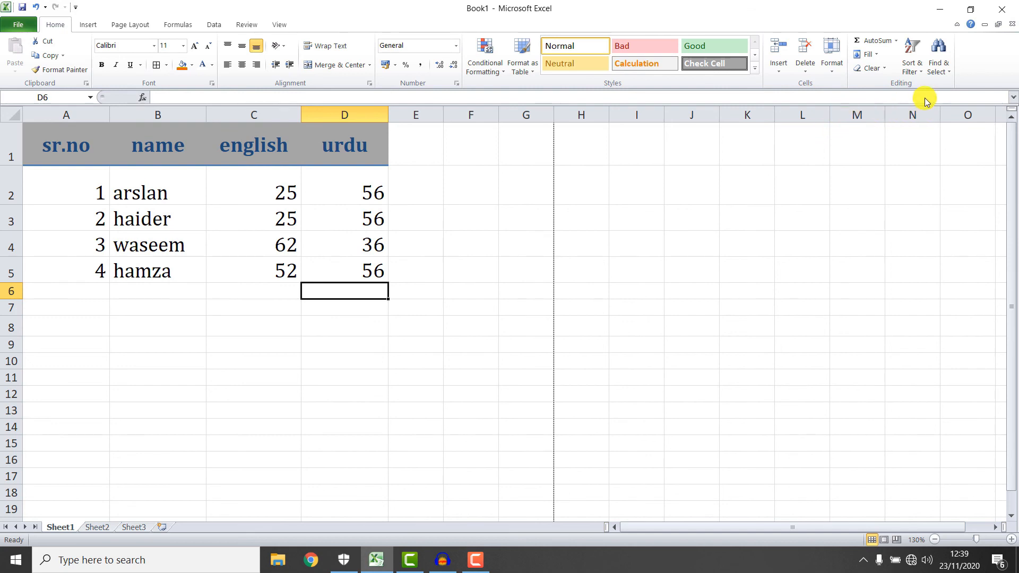
pyautogui.click(911, 70)
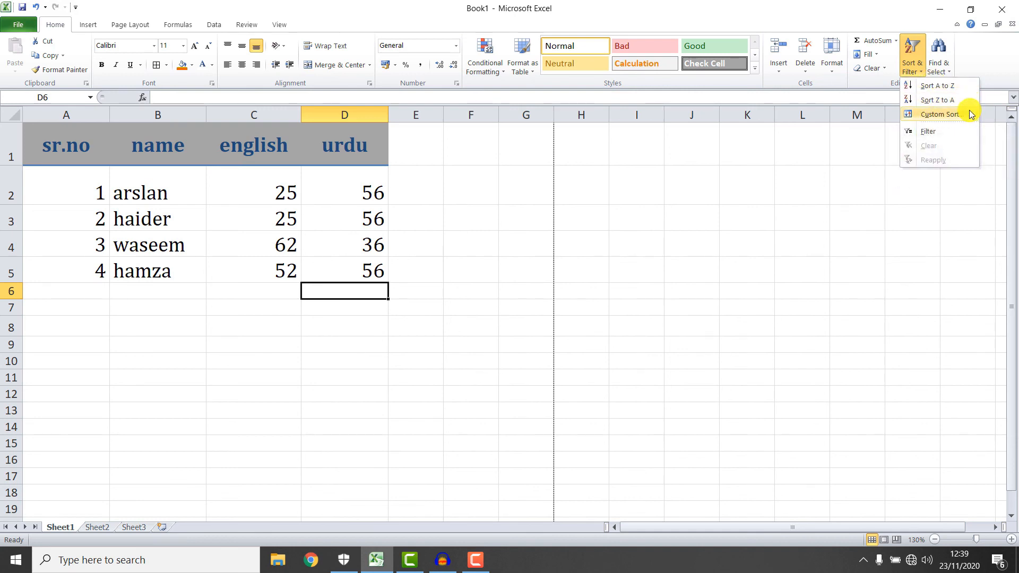
pyautogui.click(949, 73)
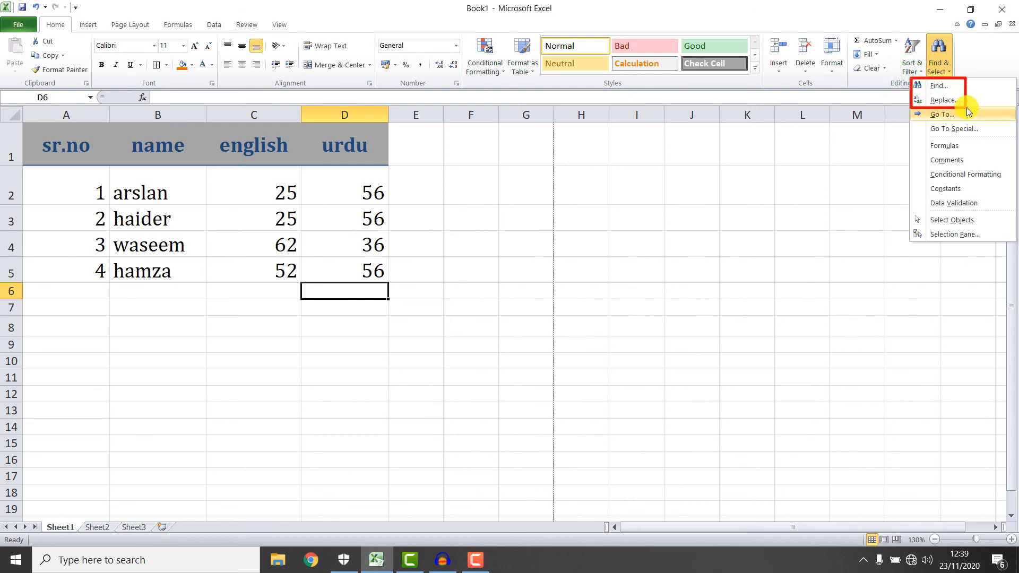
pyautogui.click(939, 53)
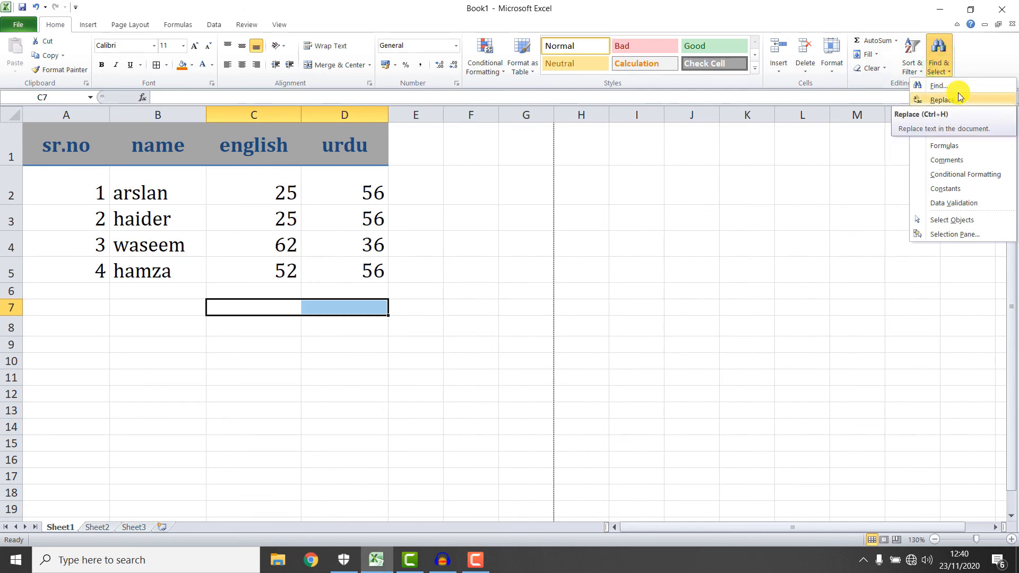
pyautogui.click(439, 244)
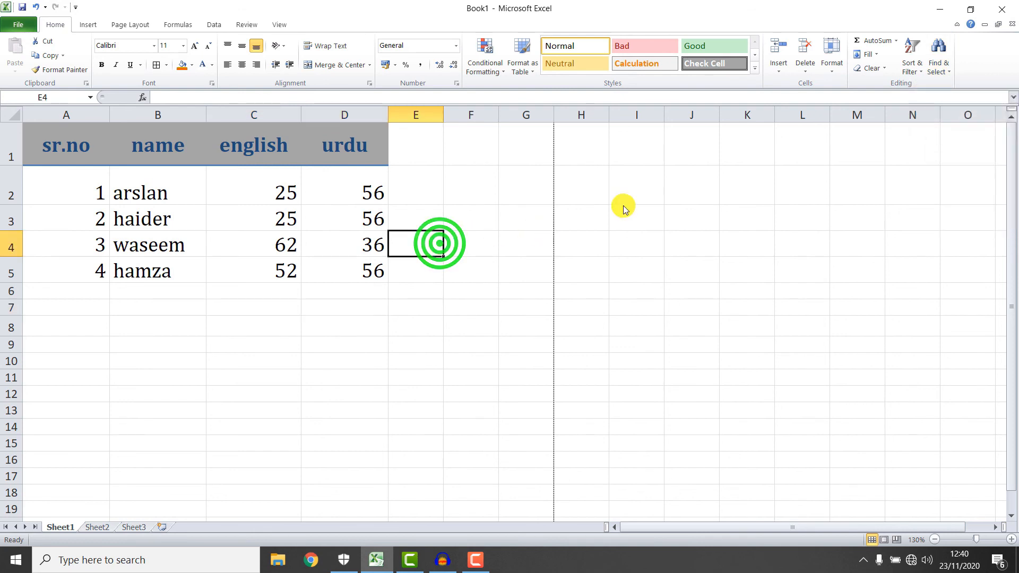
pyautogui.click(950, 65)
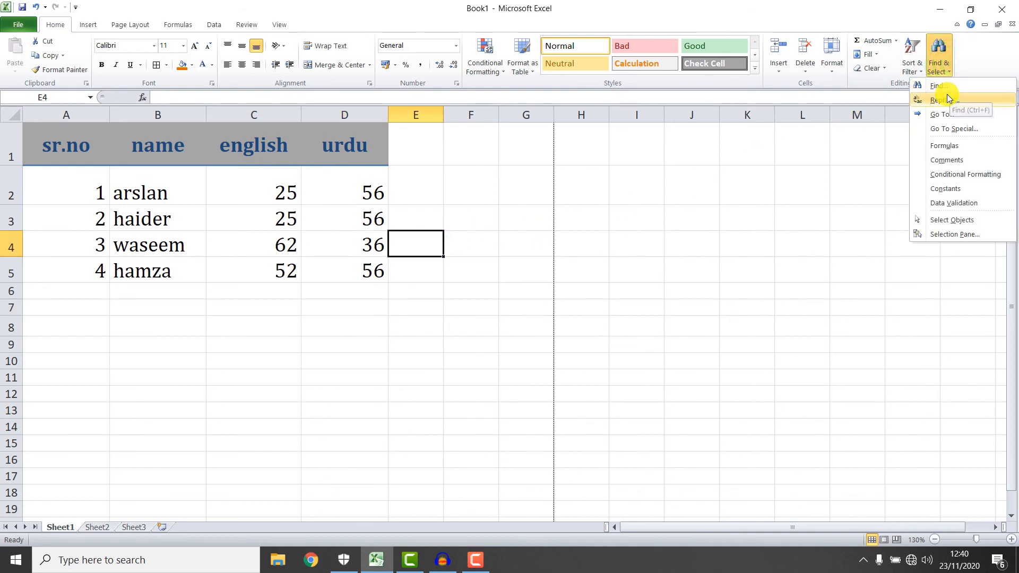
pyautogui.click(944, 99)
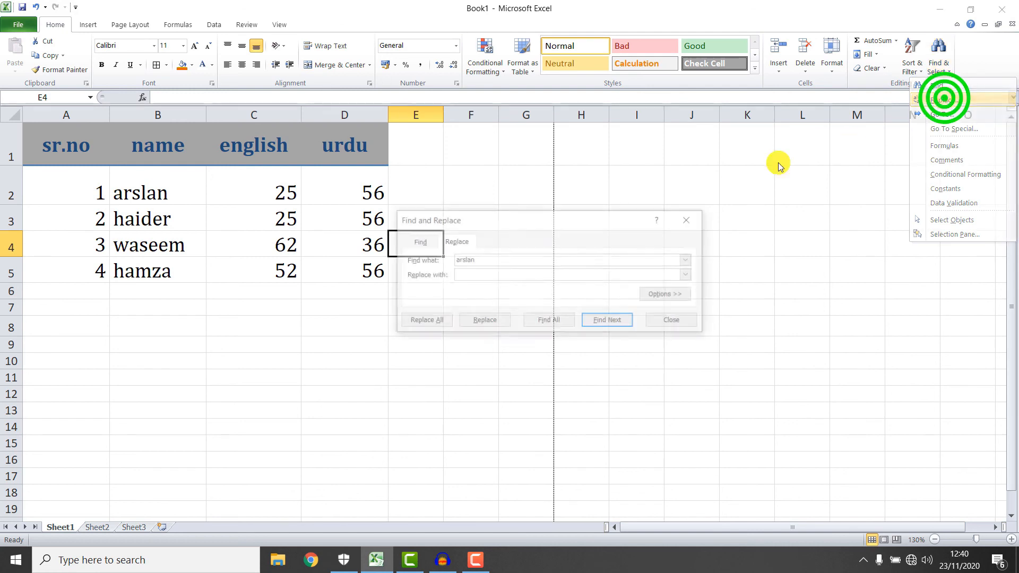
pyautogui.click(416, 241)
pyautogui.click(610, 321)
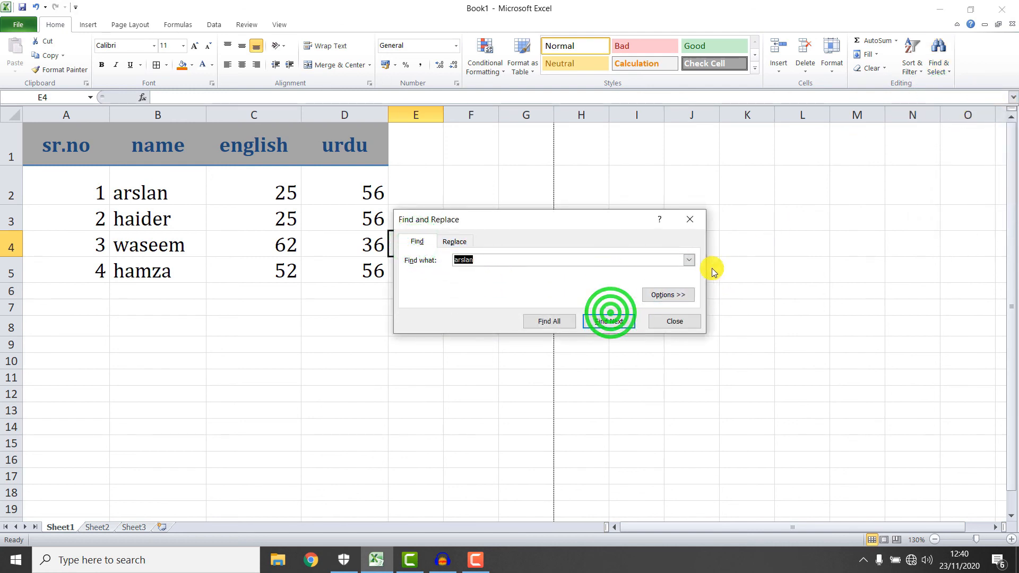
pyautogui.click(690, 218)
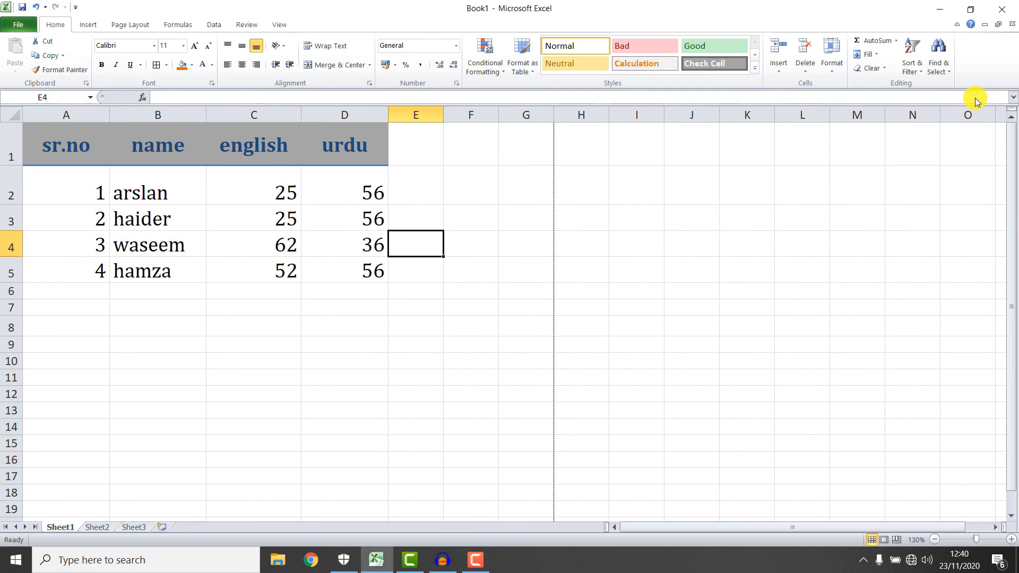